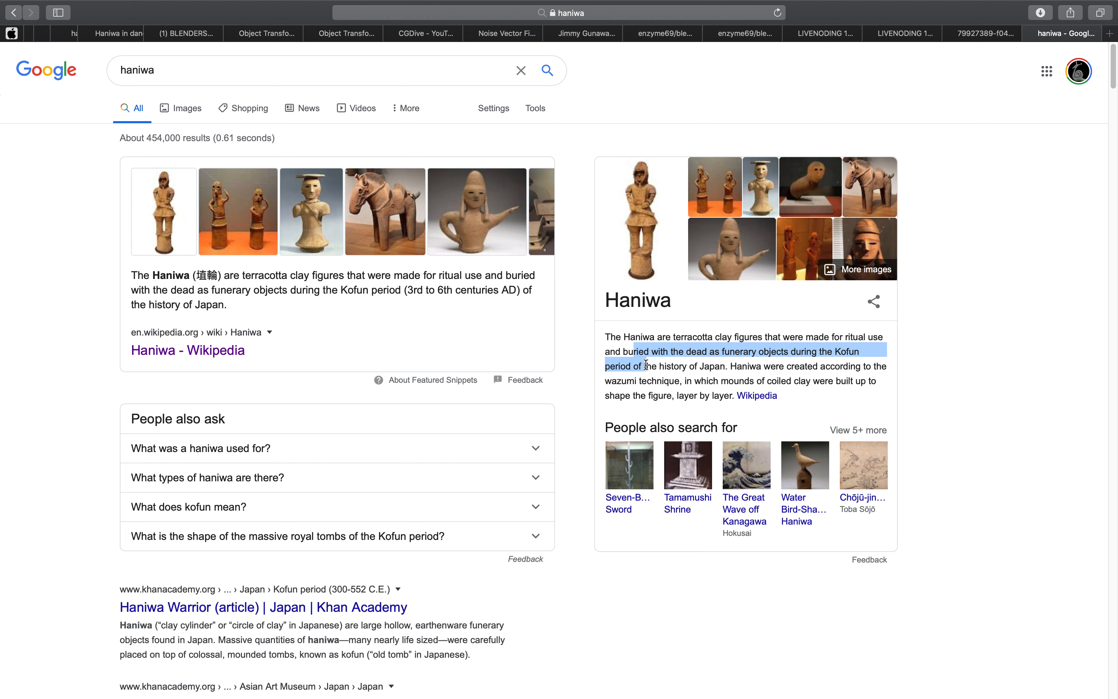
- Browse the haniwa image results, including those filtered by gyroid, to examine the shape of the clay figures
left_click(672, 367)
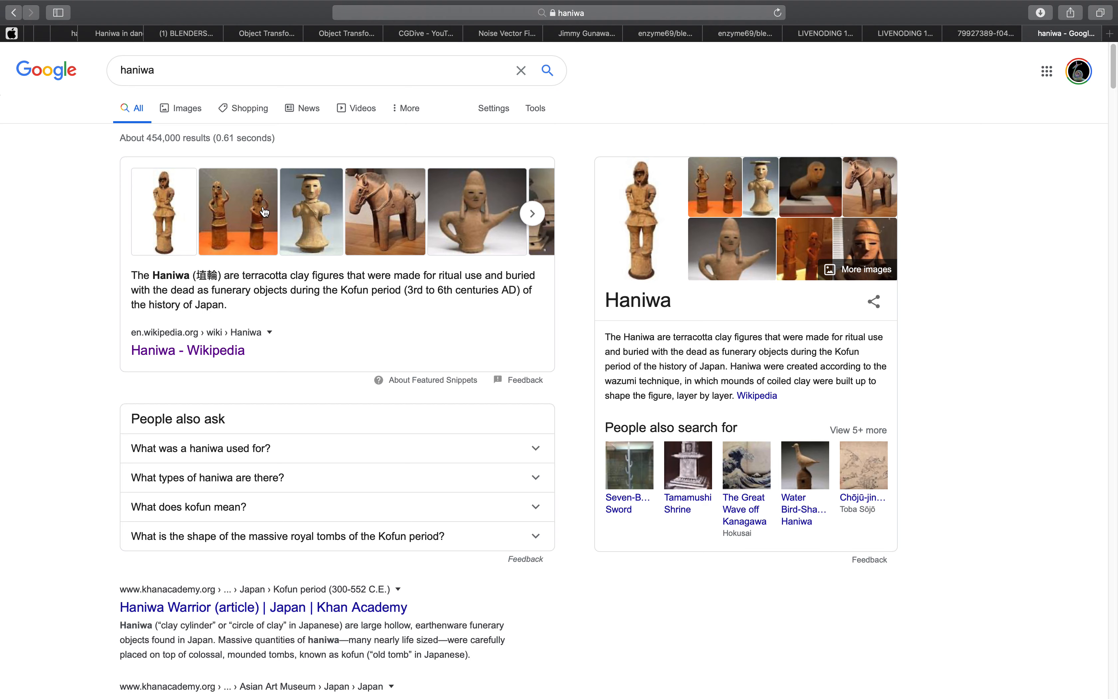
left_click(227, 226)
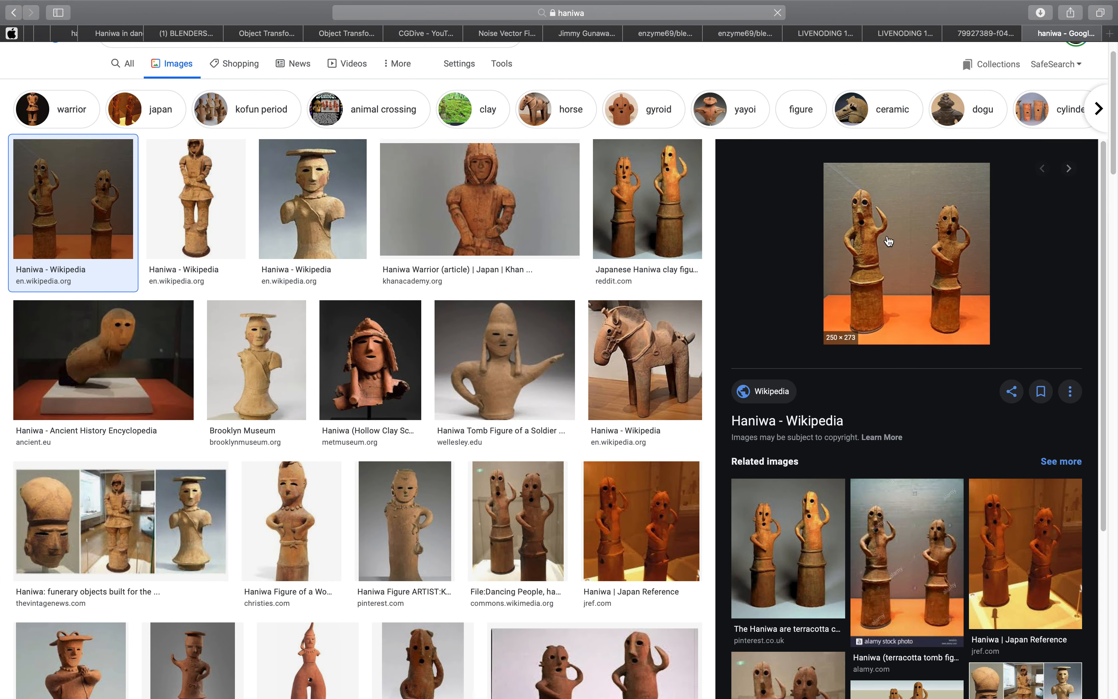
left_click(658, 110)
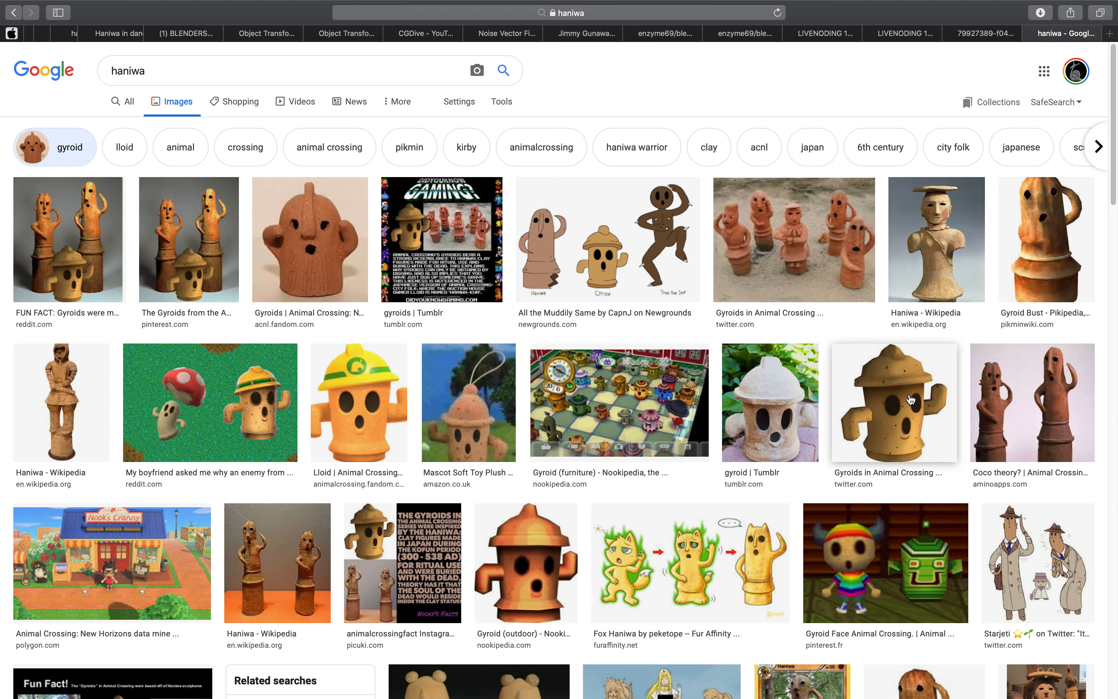
scroll(852, 406, "down", 10)
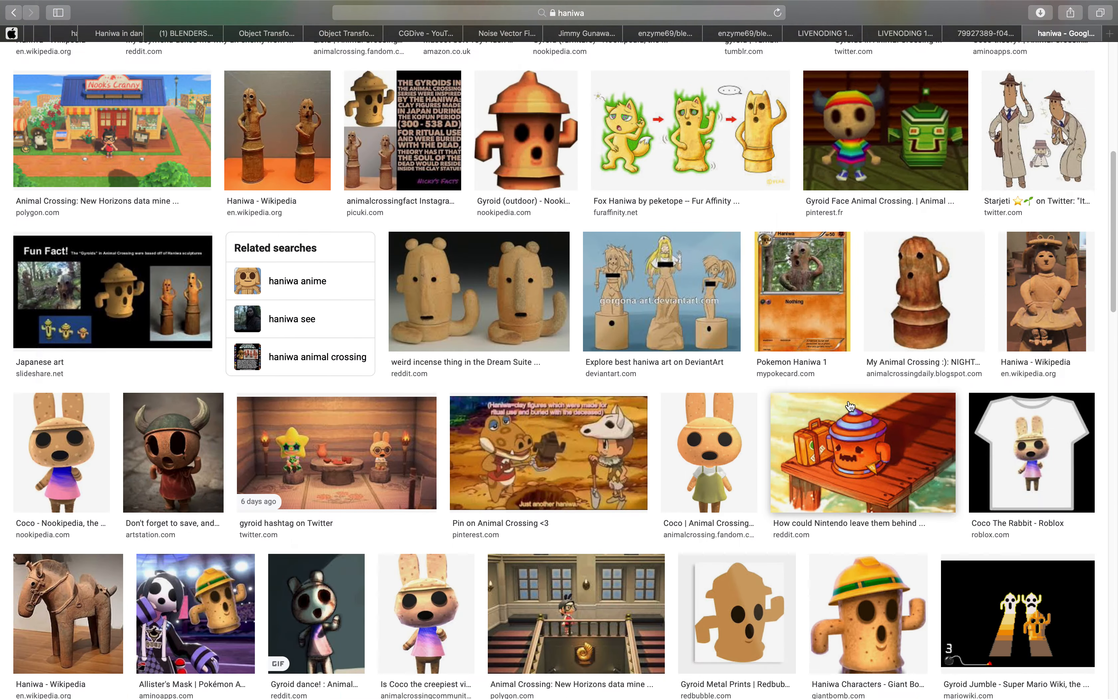
scroll(851, 406, "up", 9)
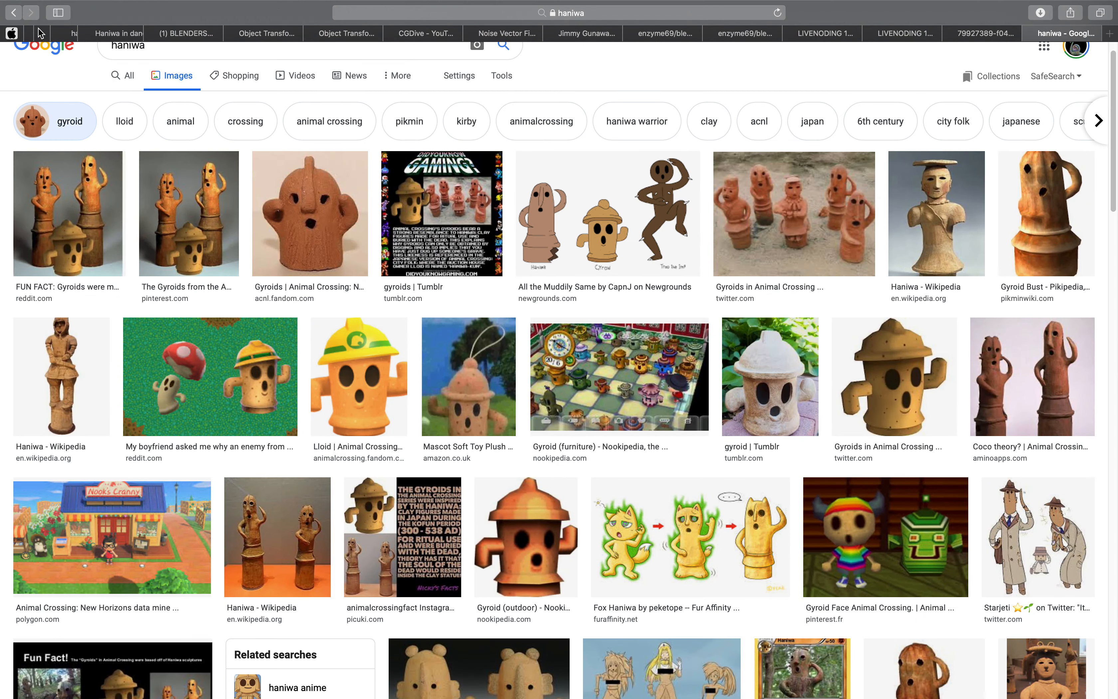
left_click(14, 13)
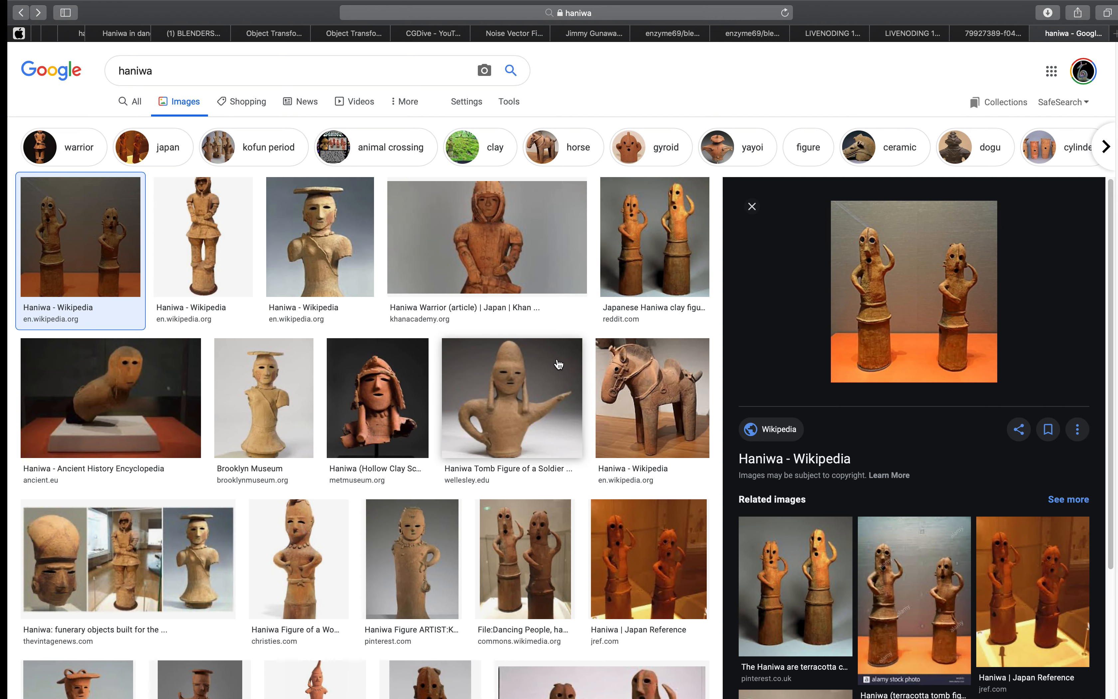
- Switch to Blender, enlarge the 3D viewport below the node editor, and examine the two haniwa figures from several angles
key("ctrl+Left")
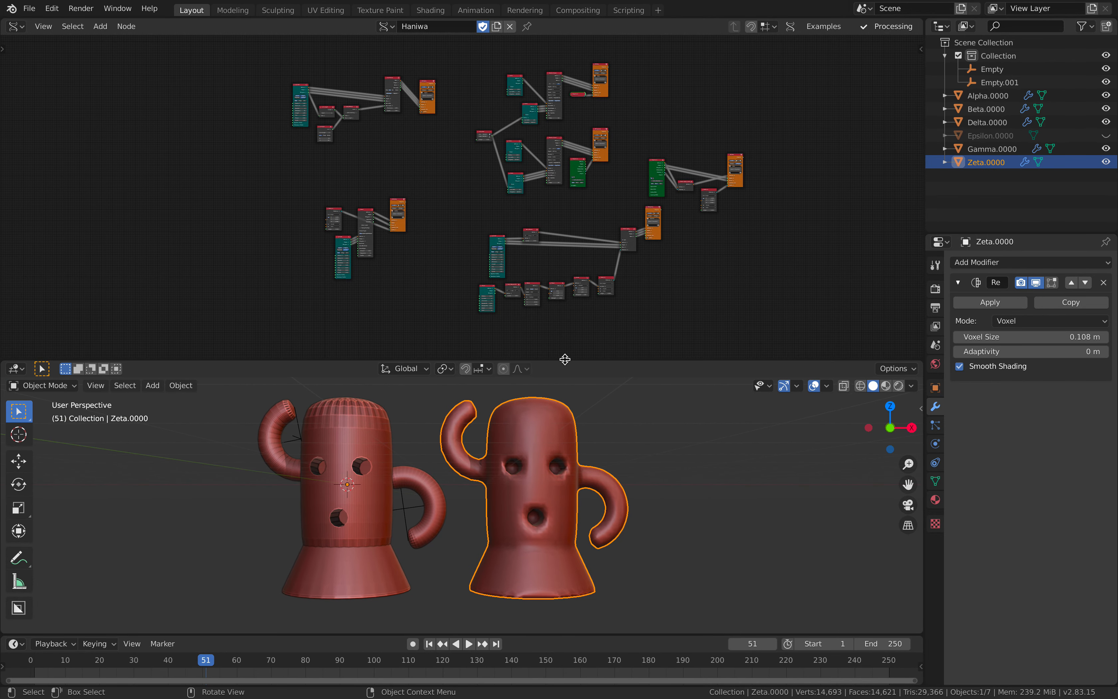
left_click_drag(565, 360, 480, 319)
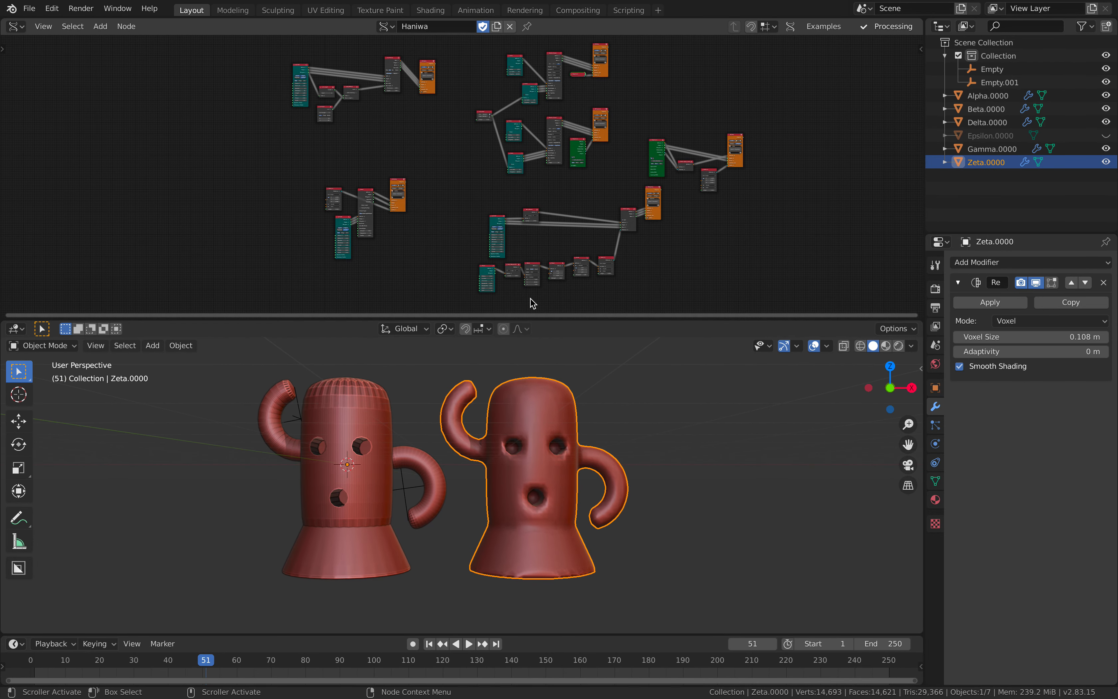
scroll(467, 281, "up", 1)
middle_click_drag(434, 279, 452, 274)
mouse_move(419, 429)
middle_mouse_down()
mouse_move(449, 434)
mouse_move(428, 430)
middle_mouse_up()
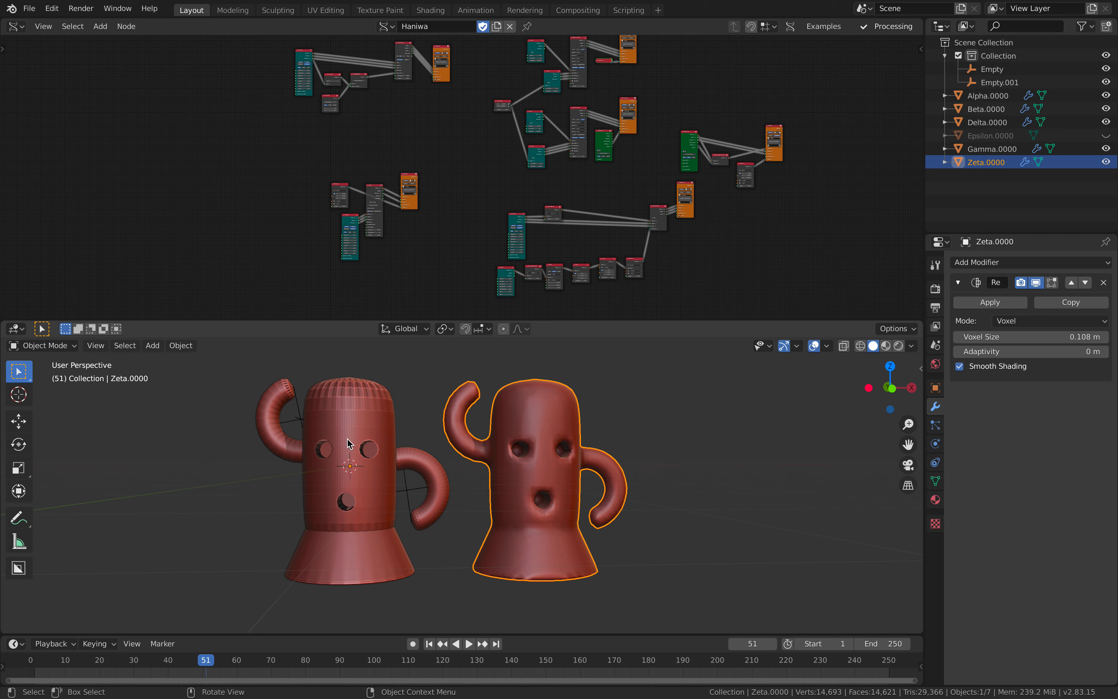
middle_click_drag(356, 490, 324, 518)
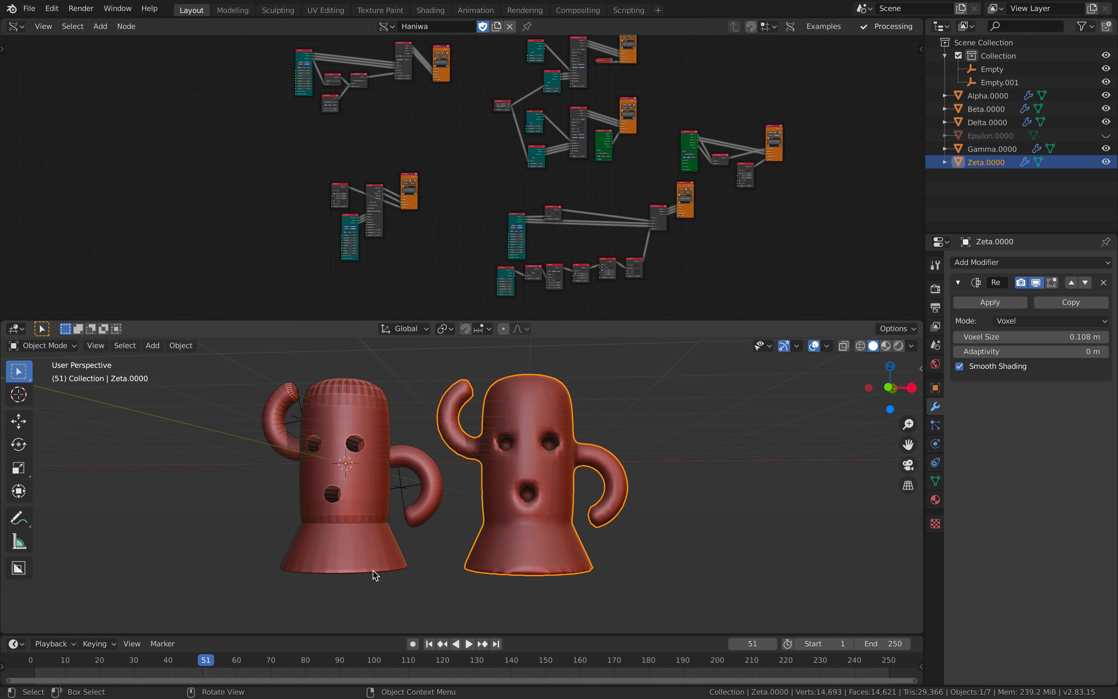
mouse_move(336, 385)
middle_mouse_down()
mouse_move(344, 402)
mouse_move(321, 397)
middle_mouse_up()
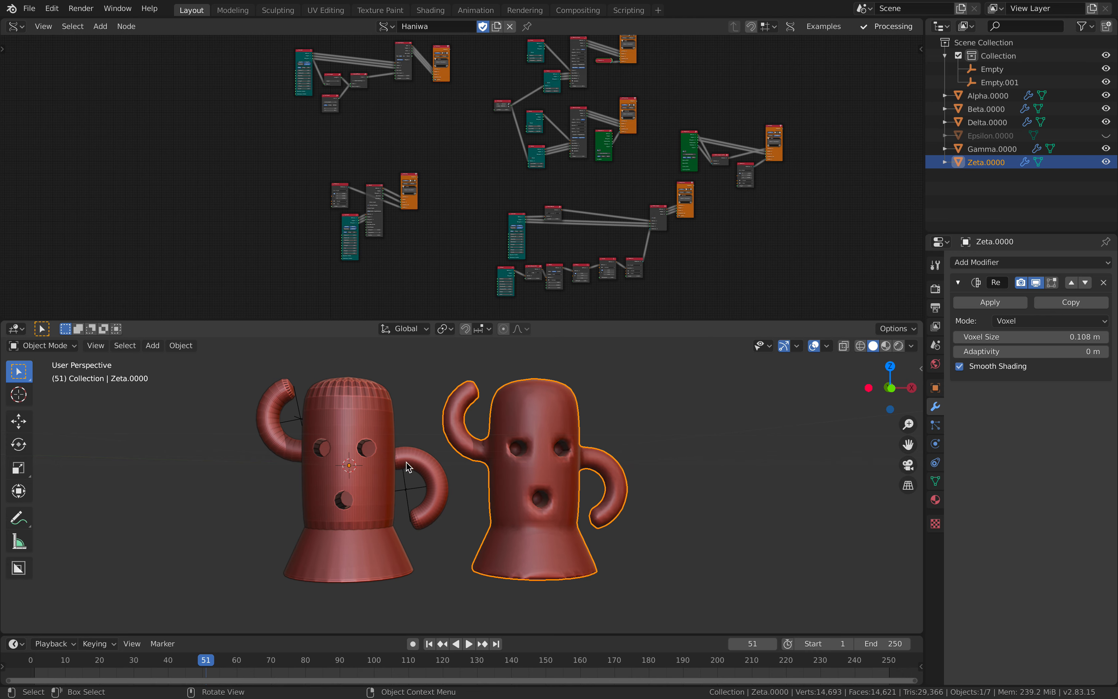
- Set the A Number node feeding the arms' Circle radius to about 0.58, tidying the nearby nodes slightly
left_click(408, 488)
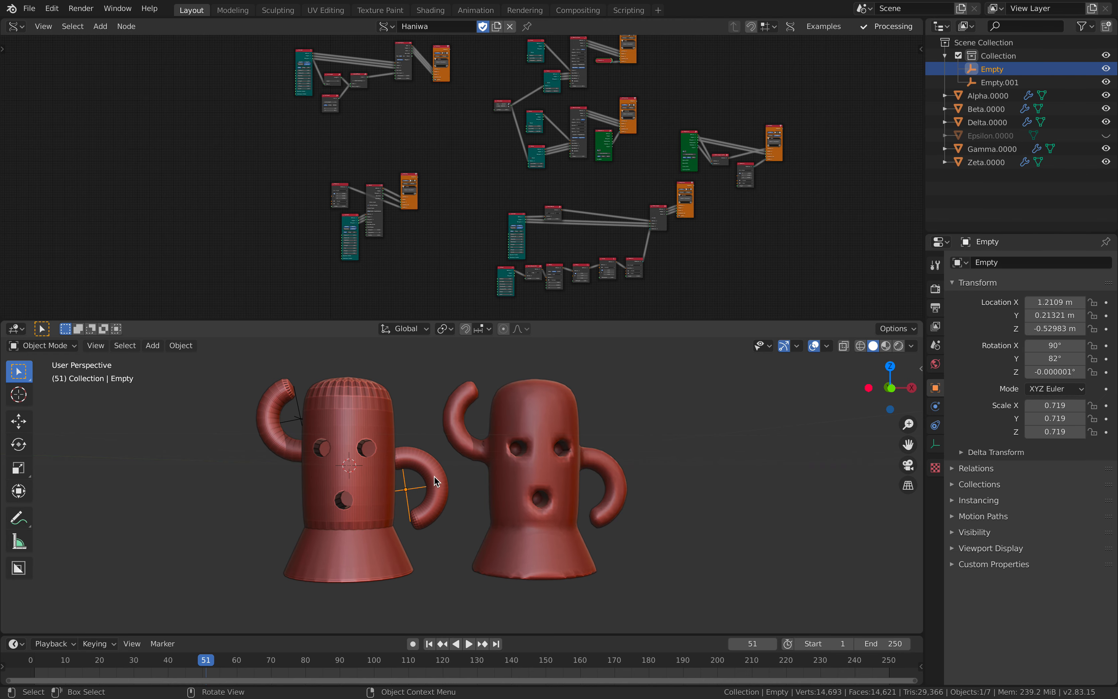
scroll(416, 194, "up", 7)
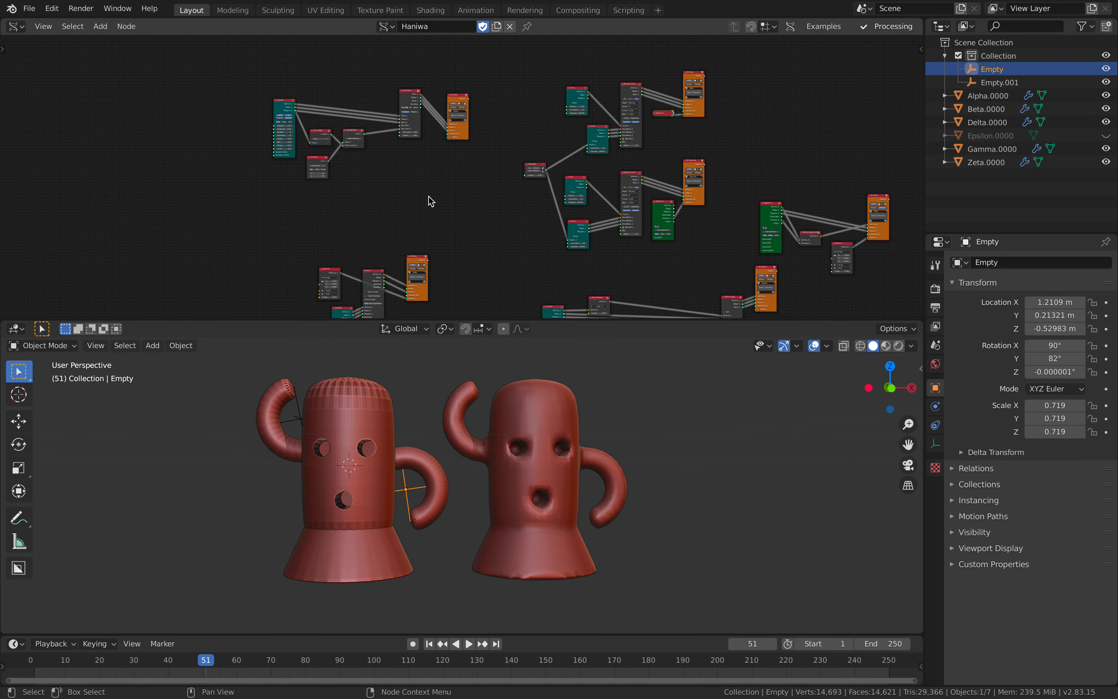
middle_click_drag(418, 199, 363, 223)
left_click_drag(381, 221, 342, 213)
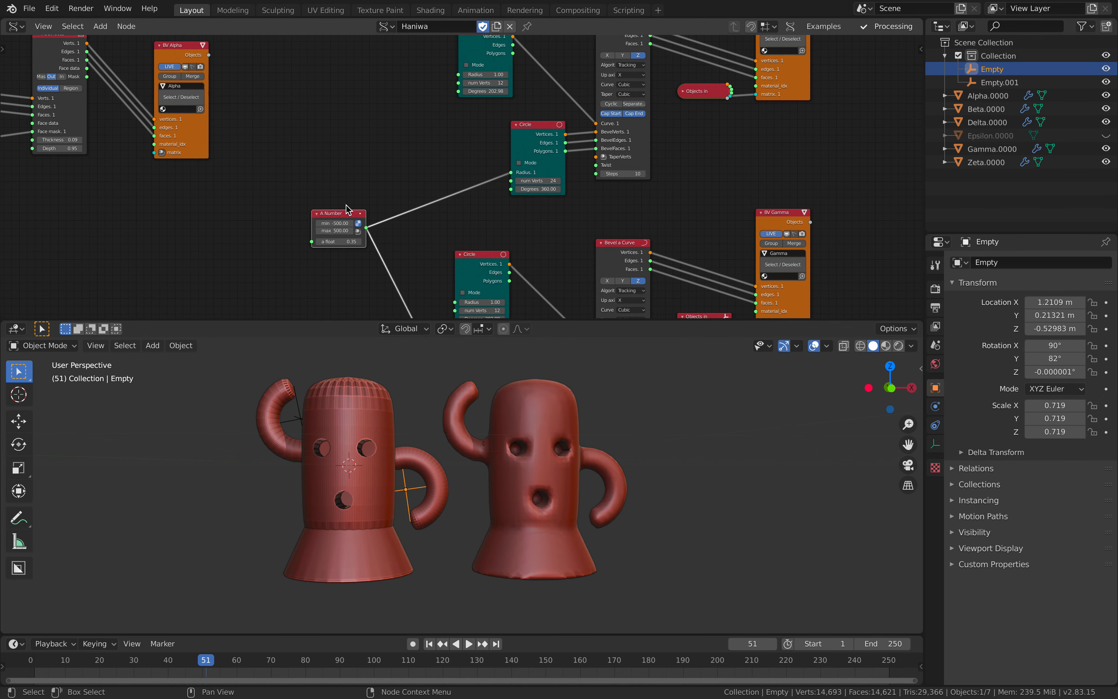
middle_click_drag(393, 172, 326, 204)
scroll(326, 203, "up", 1)
middle_click_drag(330, 128, 312, 156)
mouse_move(407, 82)
left_mouse_down()
mouse_move(389, 83)
mouse_move(404, 82)
left_mouse_up()
left_click_drag(454, 182, 457, 182)
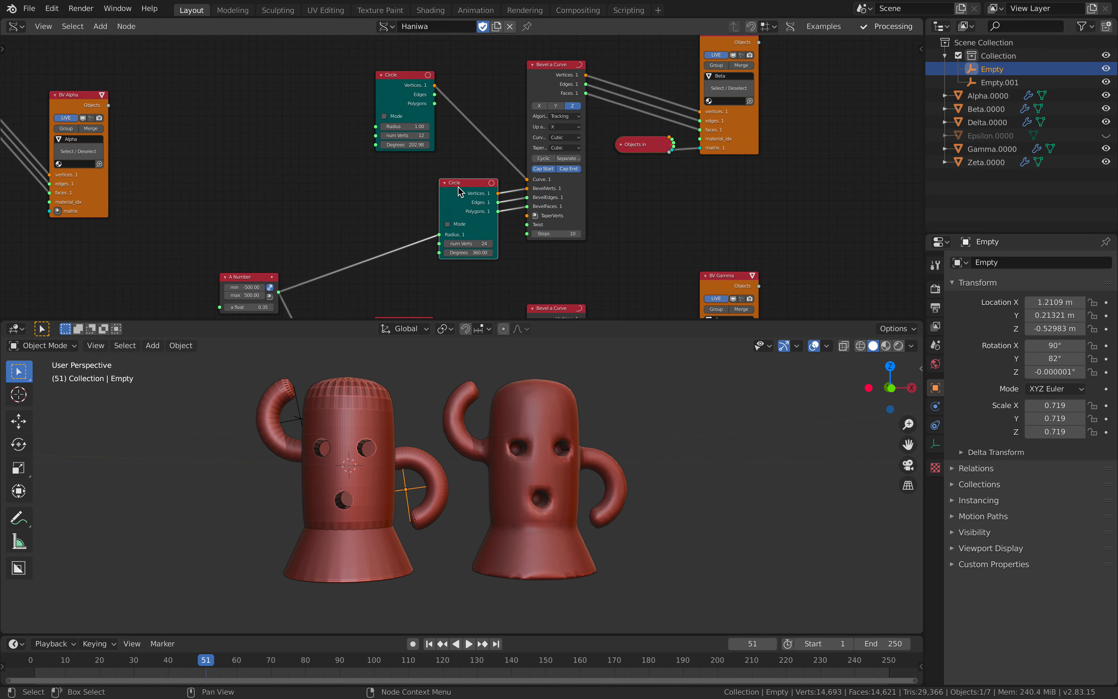
left_click_drag(439, 210, 431, 210)
middle_click_drag(360, 232, 383, 189)
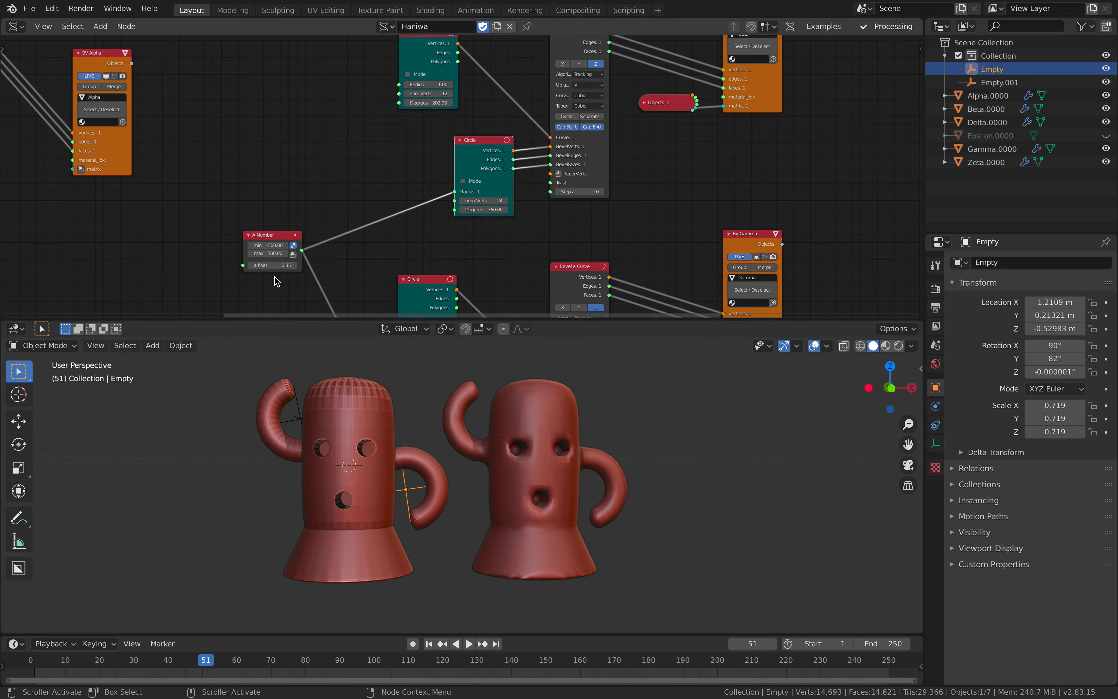
mouse_move(277, 266)
left_mouse_down("shift")
mouse_move(260, 265)
mouse_move(281, 265)
left_mouse_up("shift")
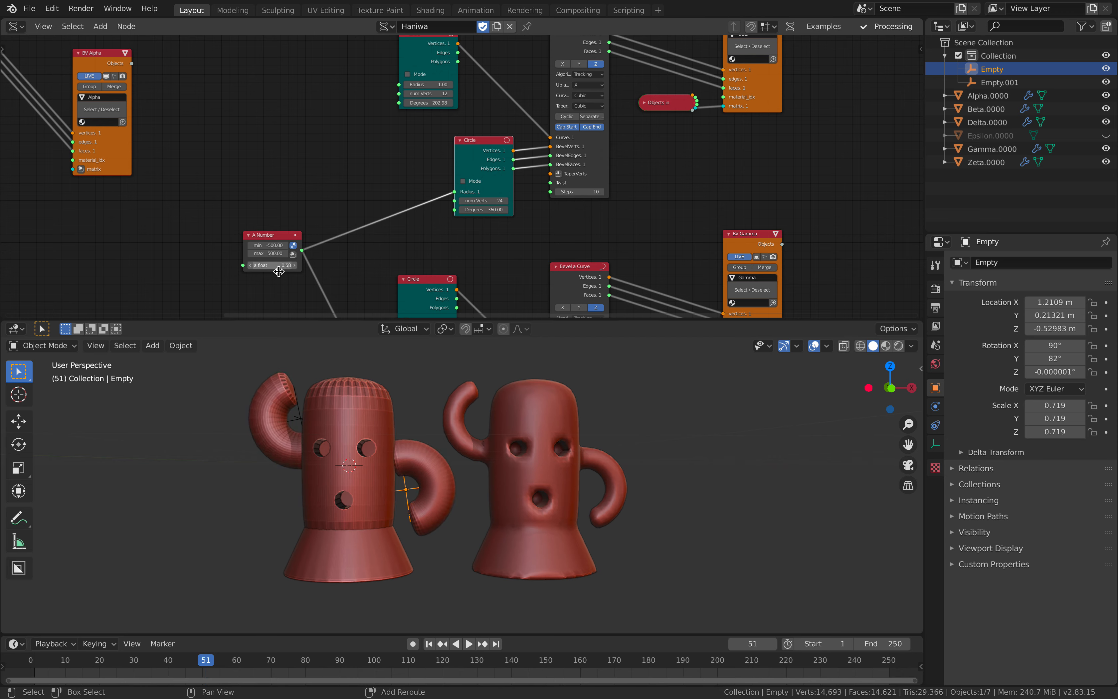
- Try moving the smooth Zeta.0000 figure about 0.17 m, and advance the timeline to frame 55 to update the meshes
left_click(534, 415)
key("g")
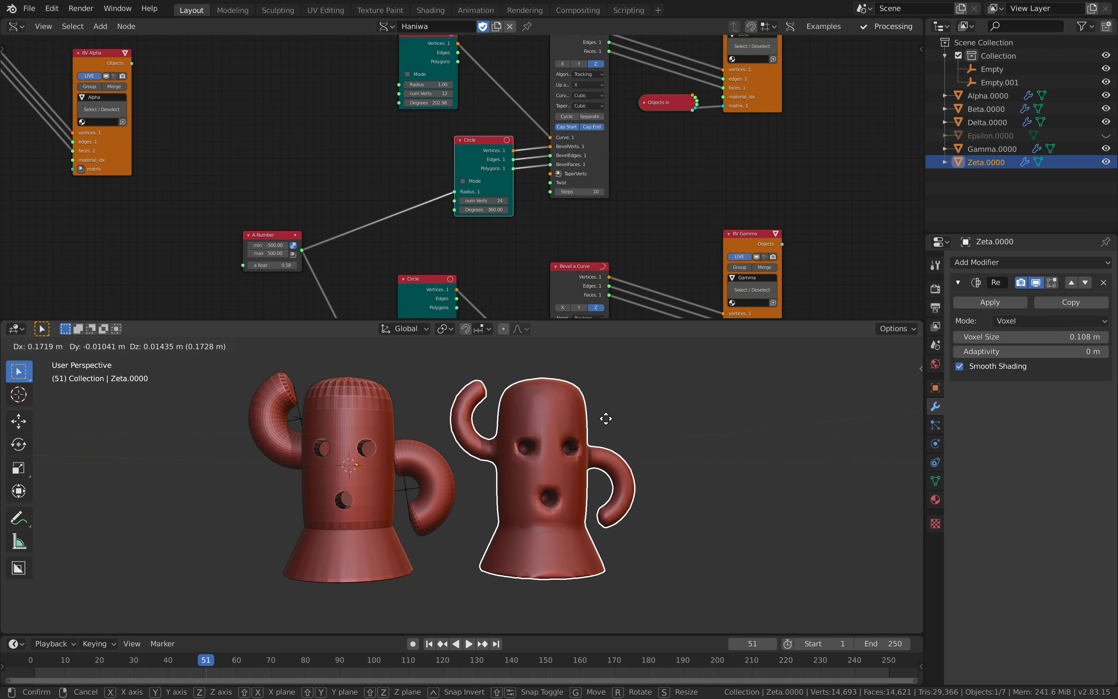
left_click(607, 421)
left_click(627, 406)
key("Right")
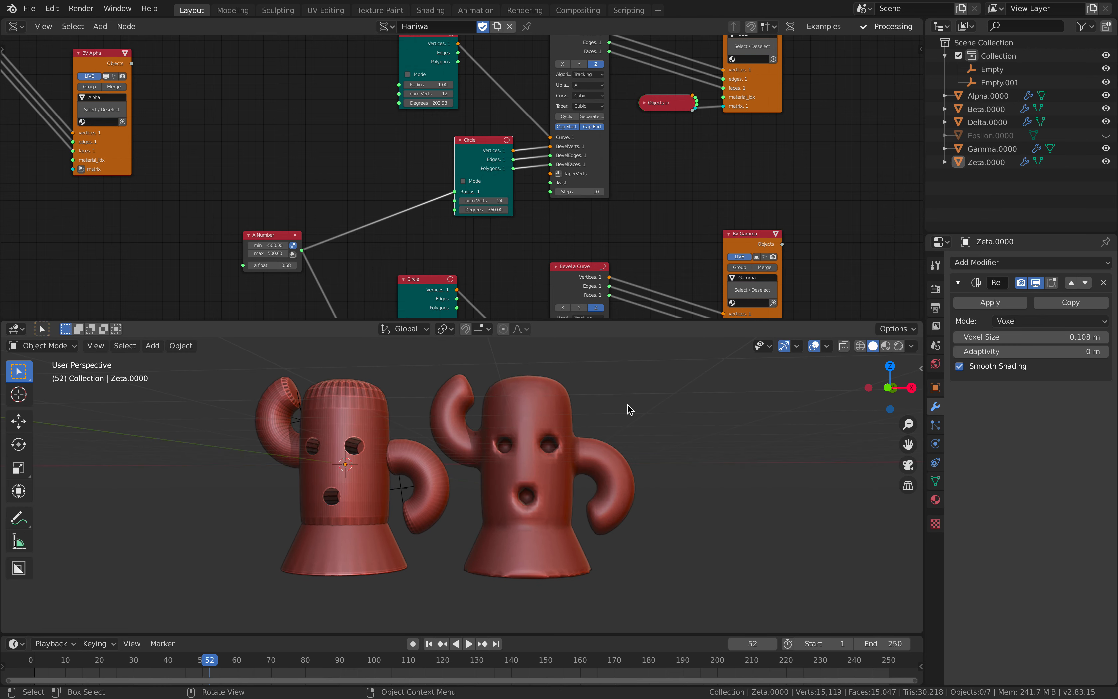
key("Right")
key("Right")
- Increase the X location in the Matrix In node that offsets the merged Zeta figure
middle_click_drag(693, 234, 466, 254)
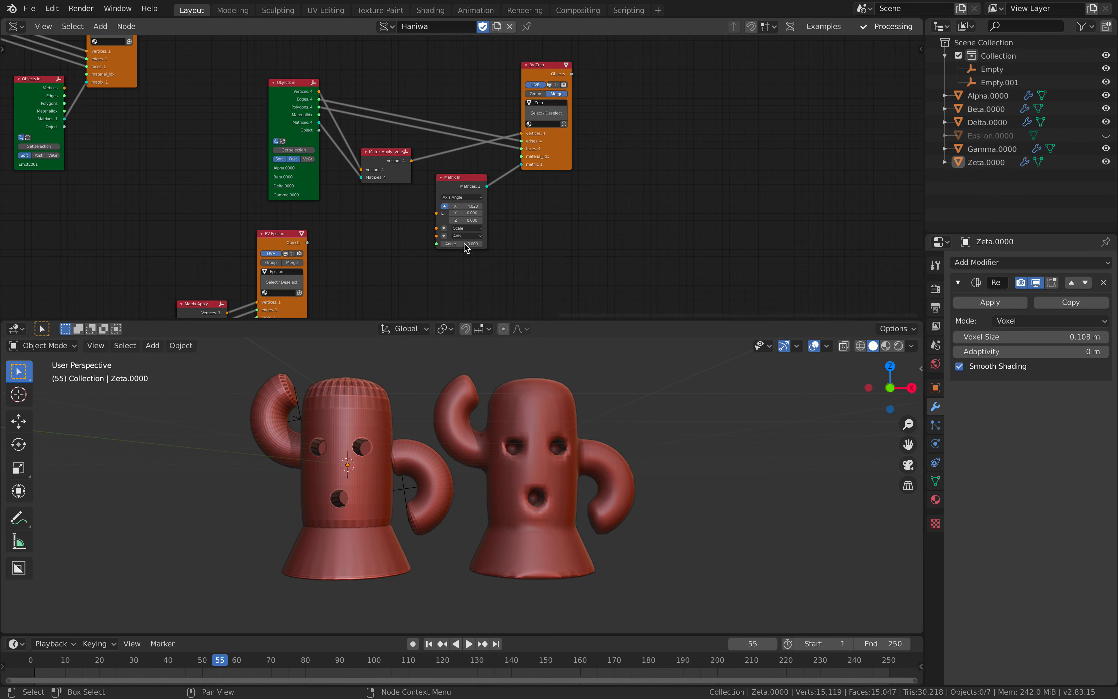
mouse_move(467, 206)
left_mouse_down()
mouse_move(458, 206)
mouse_move(476, 206)
left_mouse_up()
middle_click_drag(596, 481, 581, 424)
- Select the Alpha.0000 body and unhide Epsilon.0000 to inspect the cylinders that cut the eyes and mouth
left_click(358, 449)
middle_click_drag(358, 448, 397, 439)
scroll(561, 243, "down", 1)
middle_click_drag(497, 245, 622, 229)
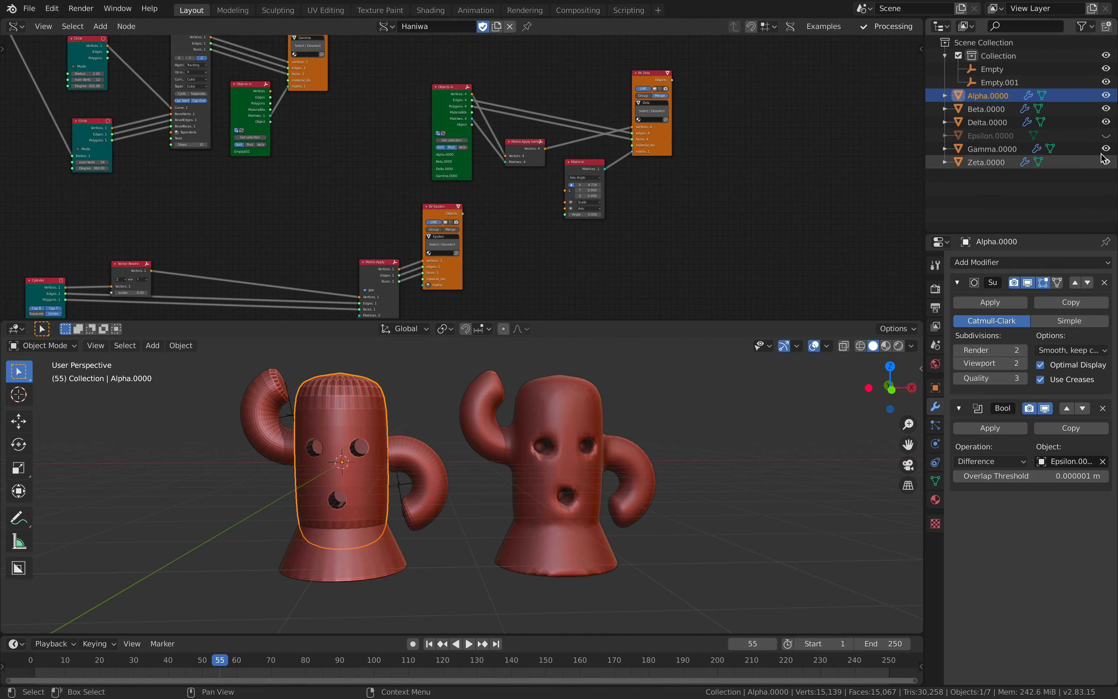
left_click(1106, 135)
middle_click_drag(559, 458, 326, 485)
mouse_move(634, 435)
middle_mouse_down()
mouse_move(576, 430)
mouse_move(627, 438)
mouse_move(630, 428)
middle_mouse_up()
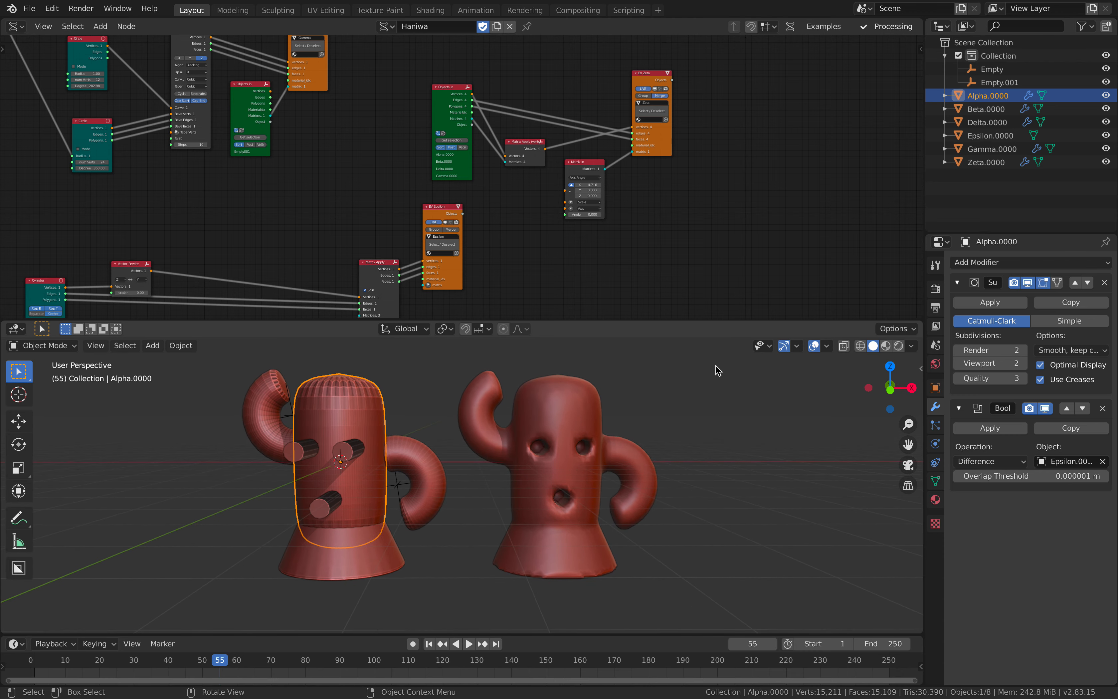
- Toggle the visibility of Alpha, Beta, Delta and Epsilon one by one to identify each part, leaving only Epsilon.0000 hidden
left_click(1105, 95)
left_click(1106, 95)
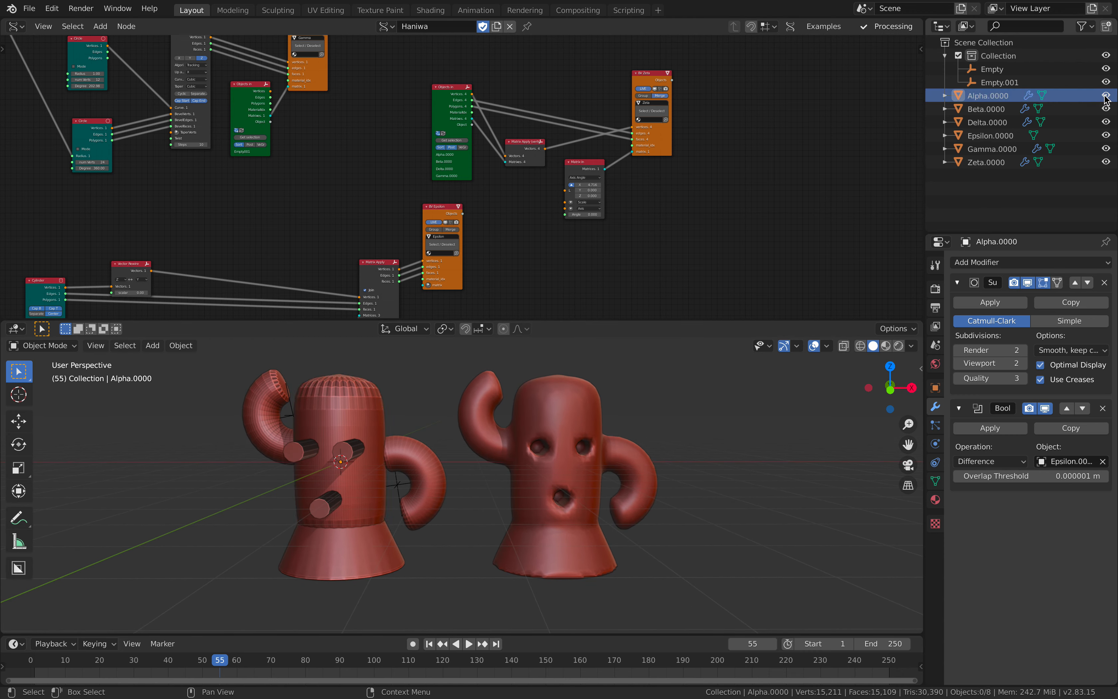
left_click(1106, 109)
left_click(1106, 108)
left_click(1107, 122)
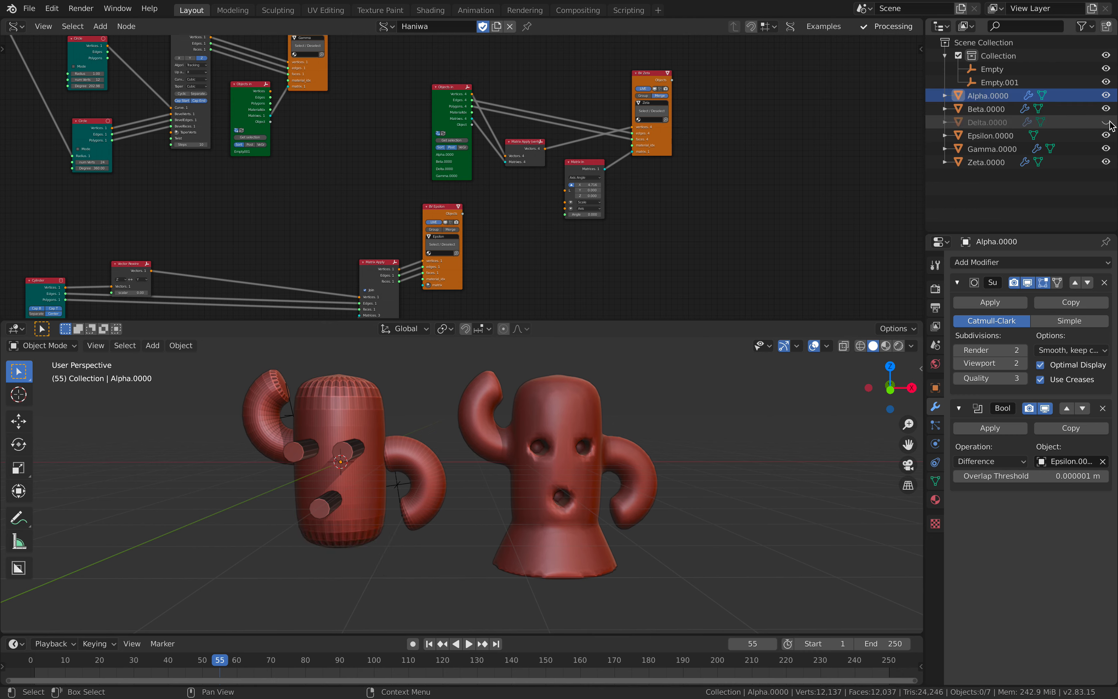
left_click(1107, 123)
left_click(1107, 135)
left_click(1107, 135)
left_click(1106, 136)
left_click(1107, 135)
left_click(1108, 135)
middle_click_drag(422, 445, 426, 431)
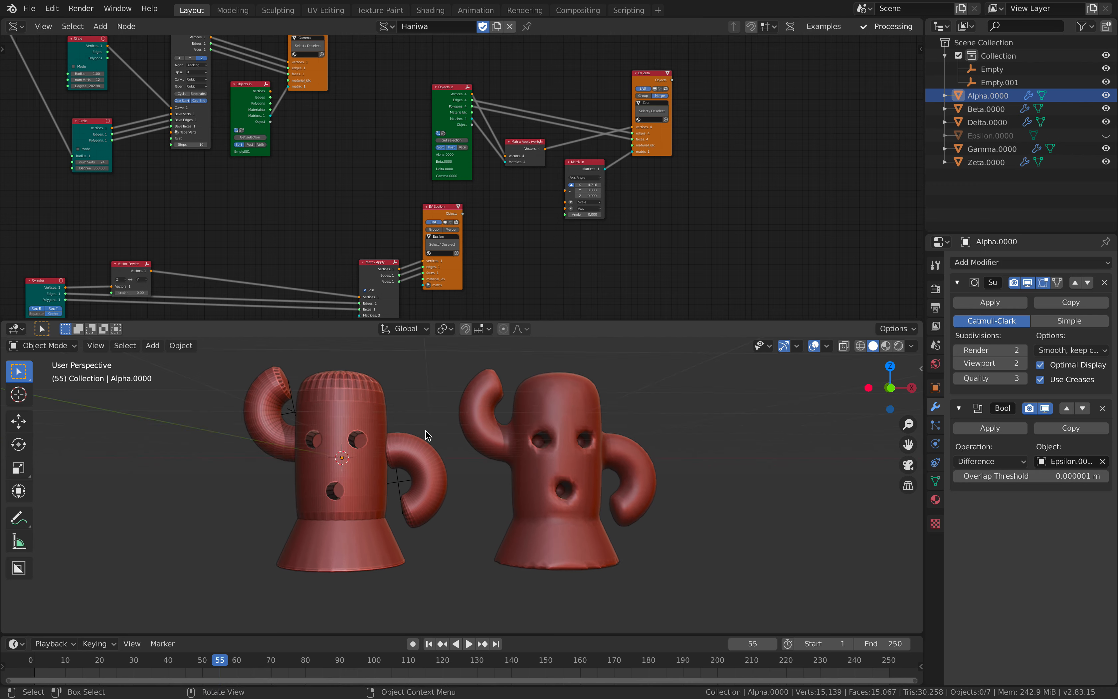
- Move the Empty at the lowered arm up to about X 1.48 m, Z 0.05 m, and run playback briefly to update the arm
left_click(413, 480)
scroll(437, 212, "down", 2)
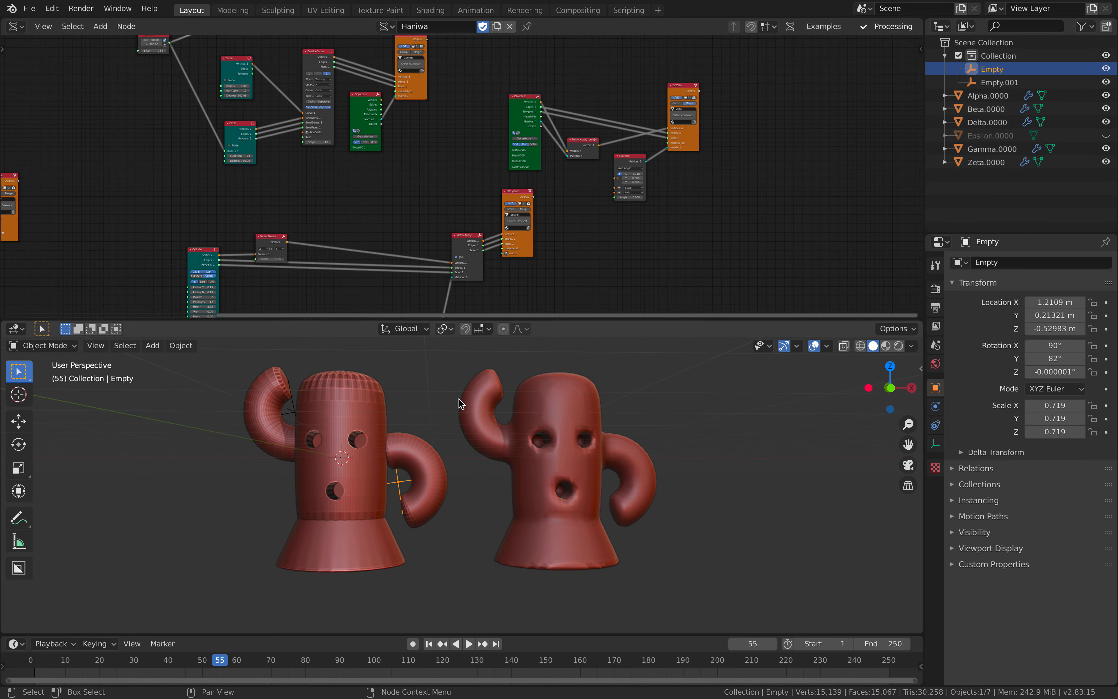
scroll(532, 171, "up", 5)
middle_click_drag(531, 170, 528, 160)
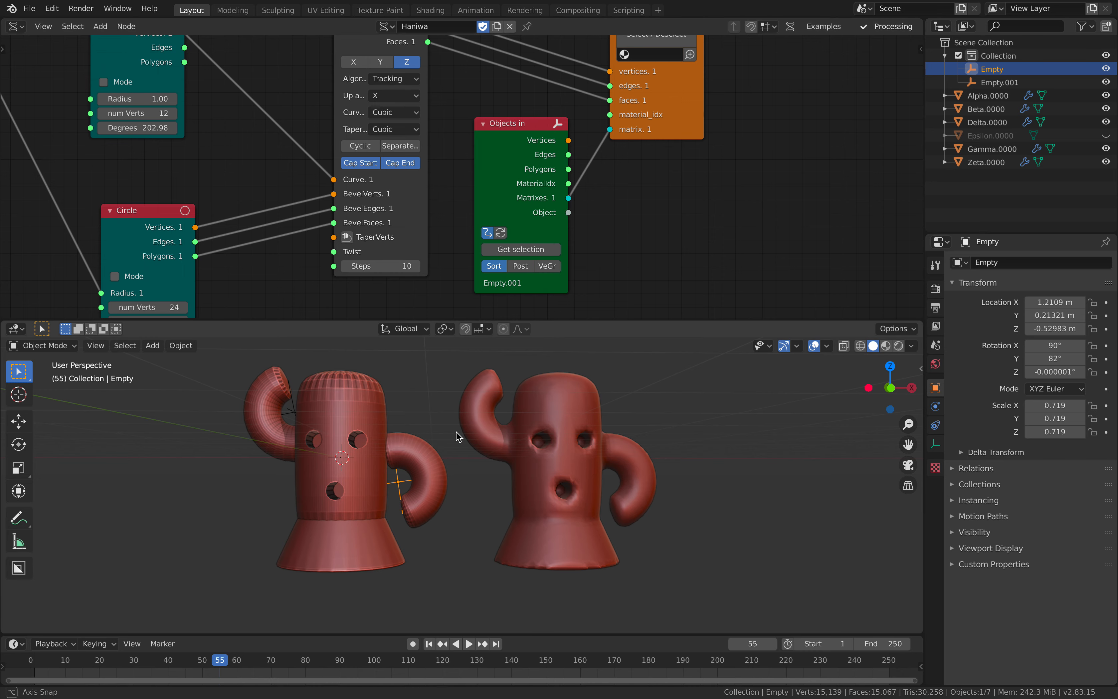
key("g")
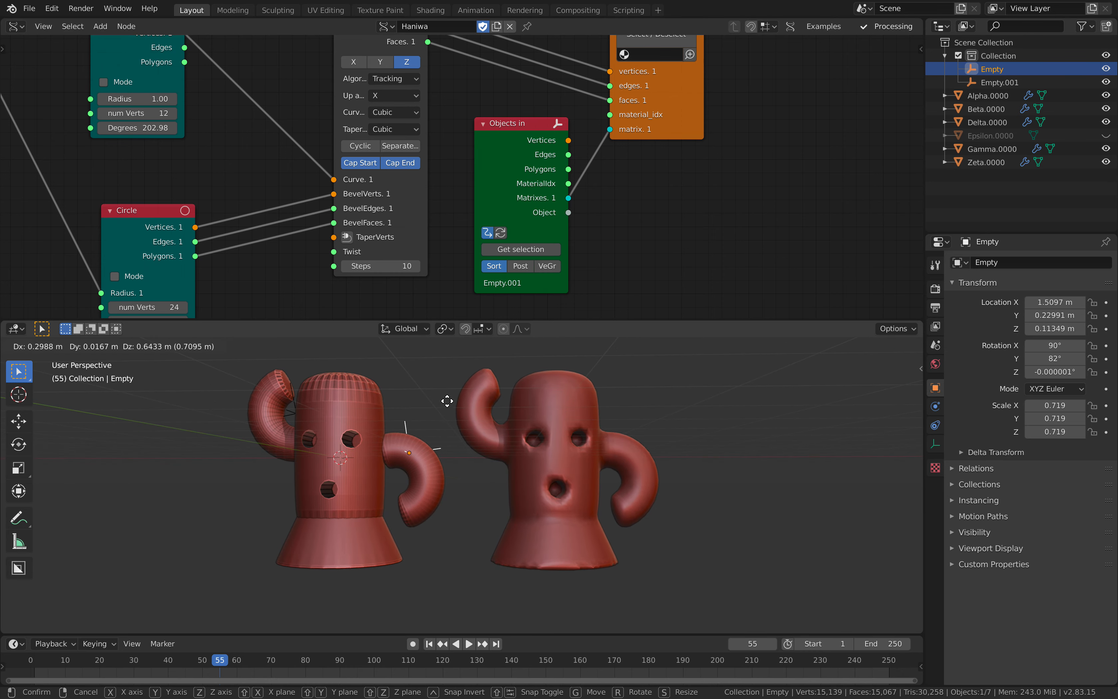
left_click(446, 404)
key("space")
key("space")
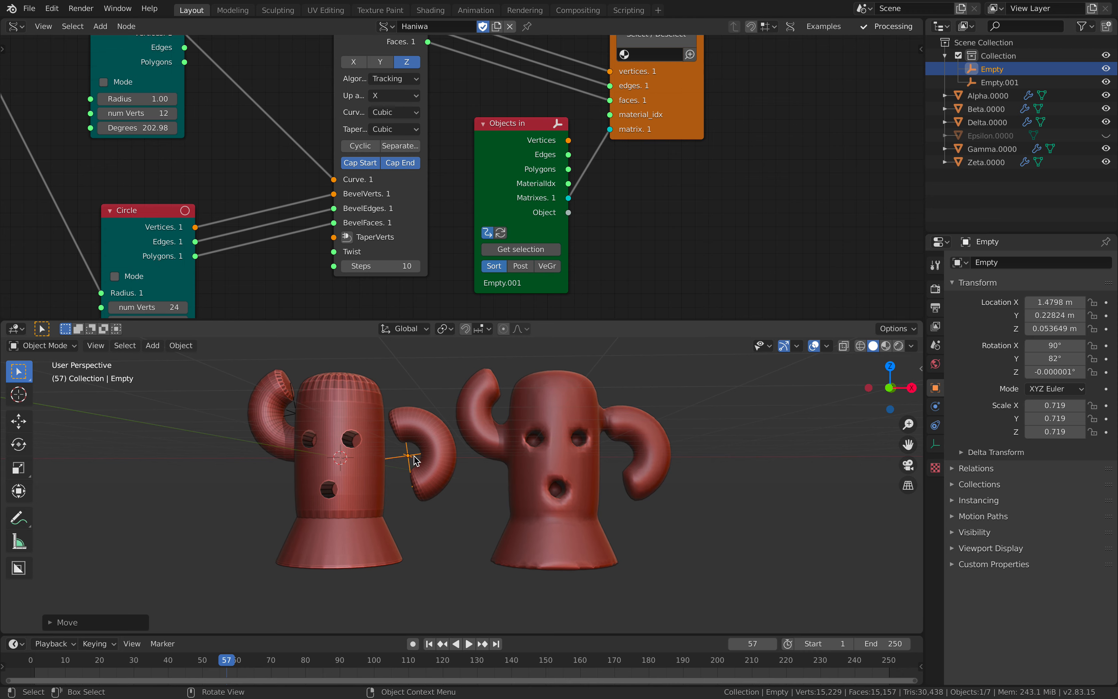
- Move the same Empty down and away from the body to about X 1.88 m, Z -0.57 m, refreshing the arm with brief playback
left_click(418, 464)
left_click(416, 464)
key("g")
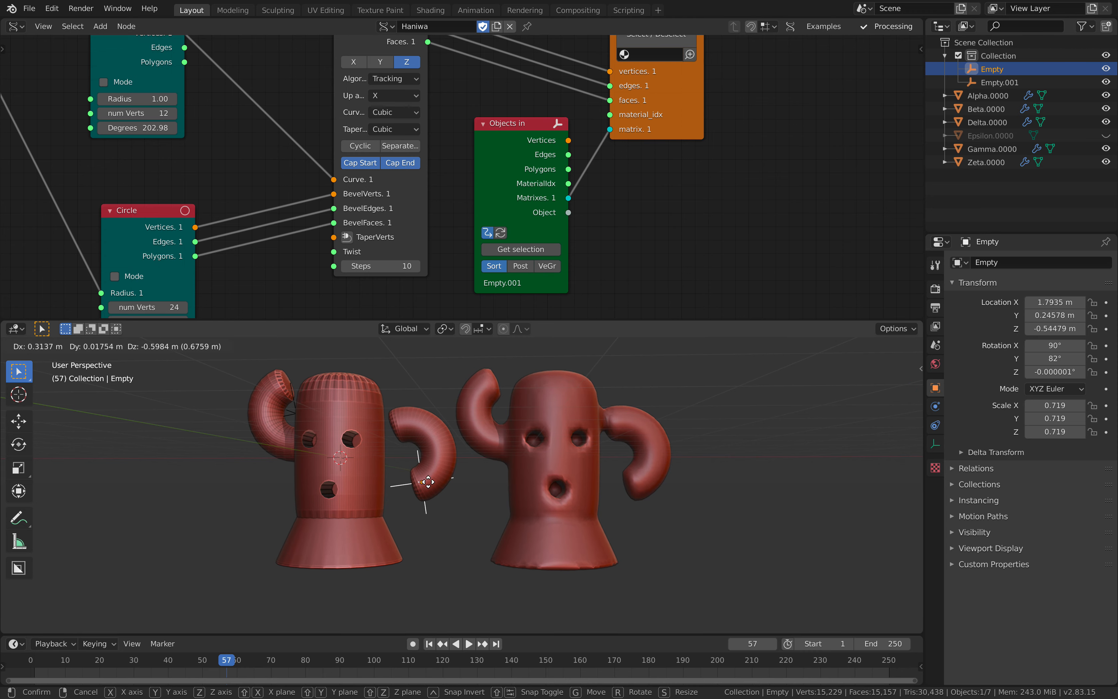
left_click(429, 485)
key("space")
key("space")
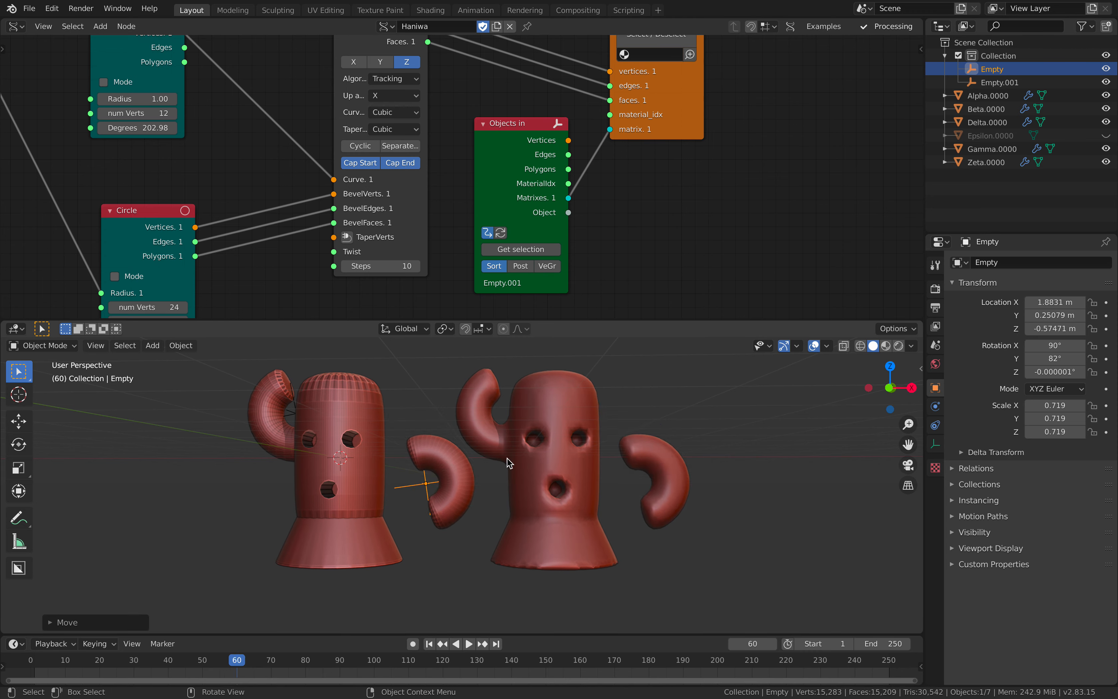
- In front view, start playback and move the arm's Empty back against the body to about X 1.04 m, Z -0.01 m
left_click(890, 391)
key("g")
left_click(511, 465)
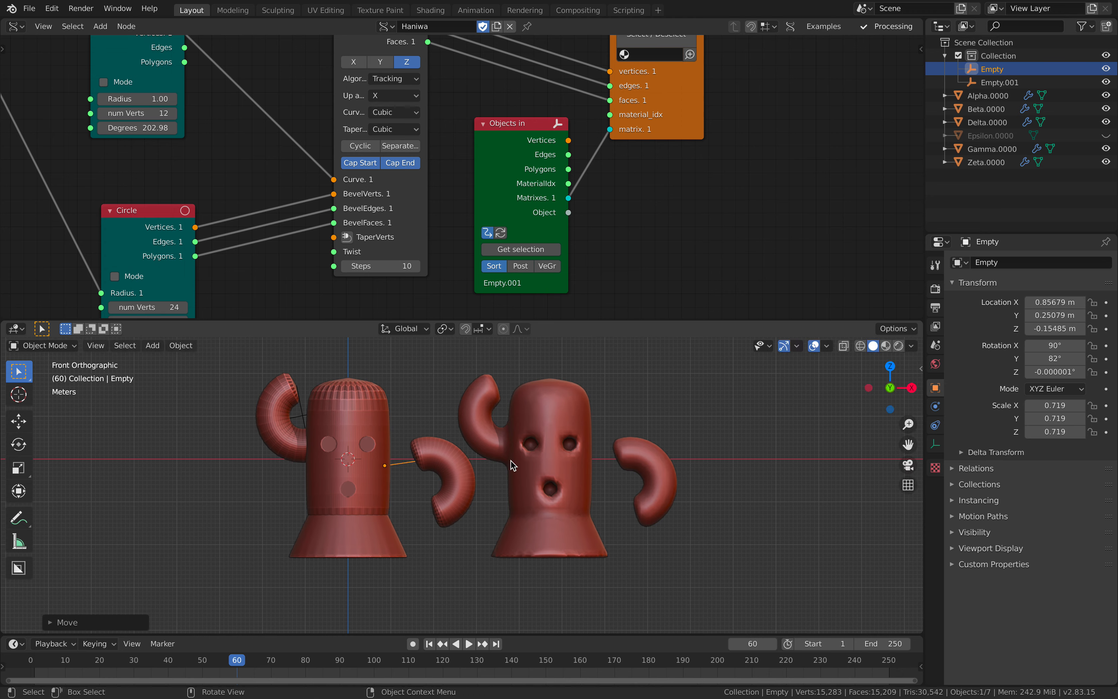
key("space")
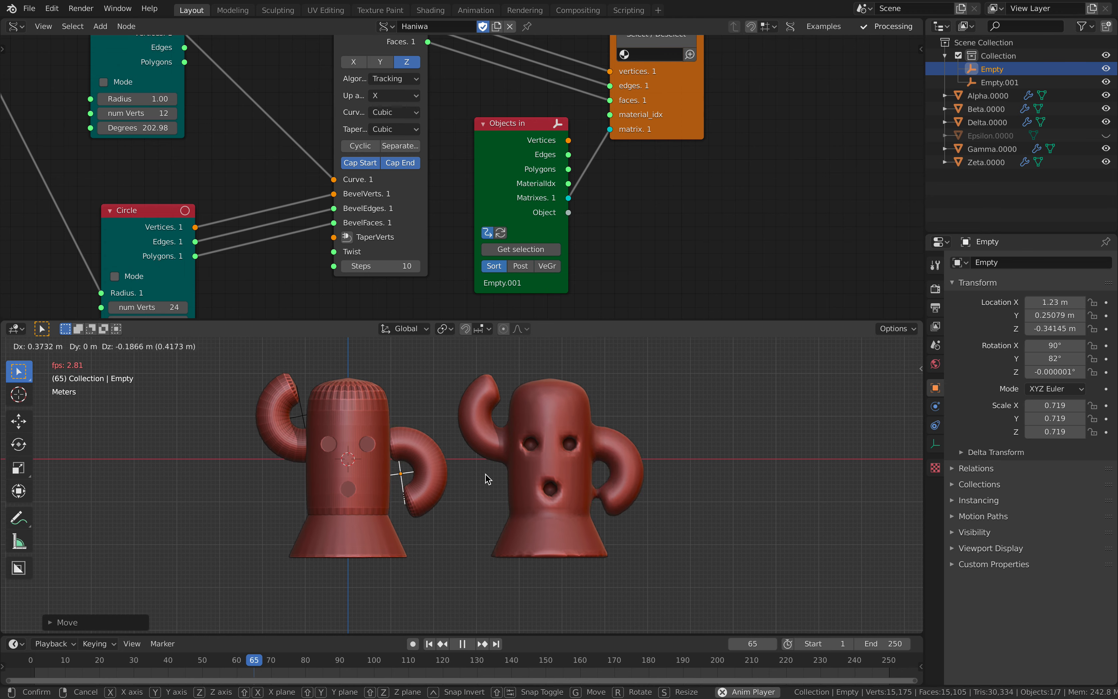
left_click(491, 475)
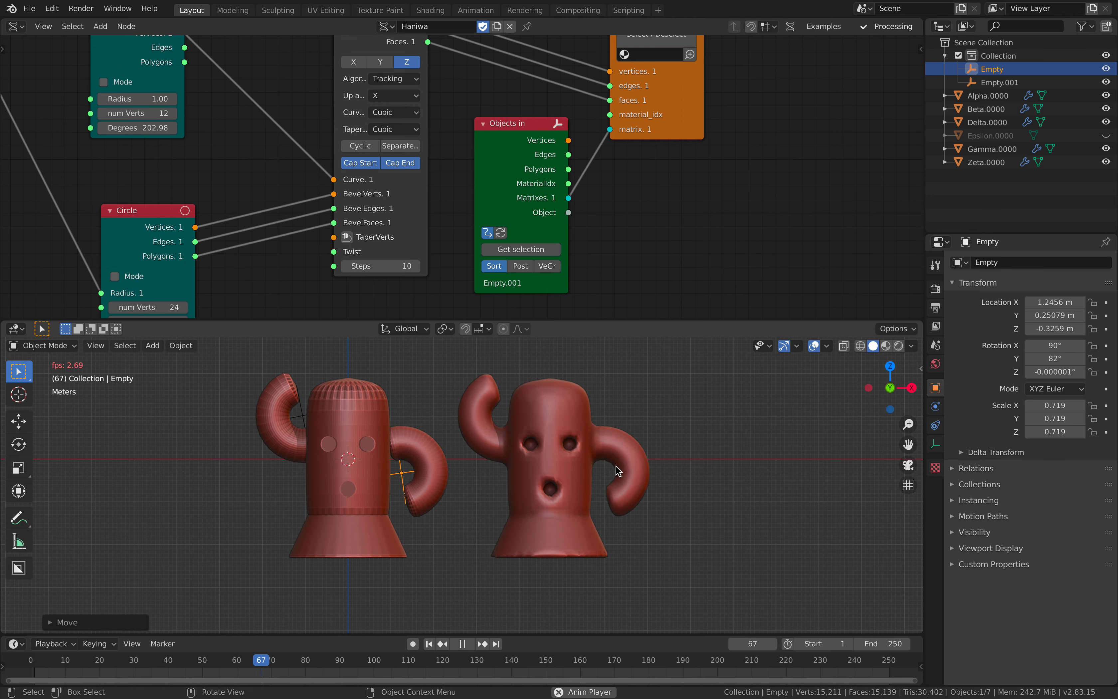
left_click(469, 452)
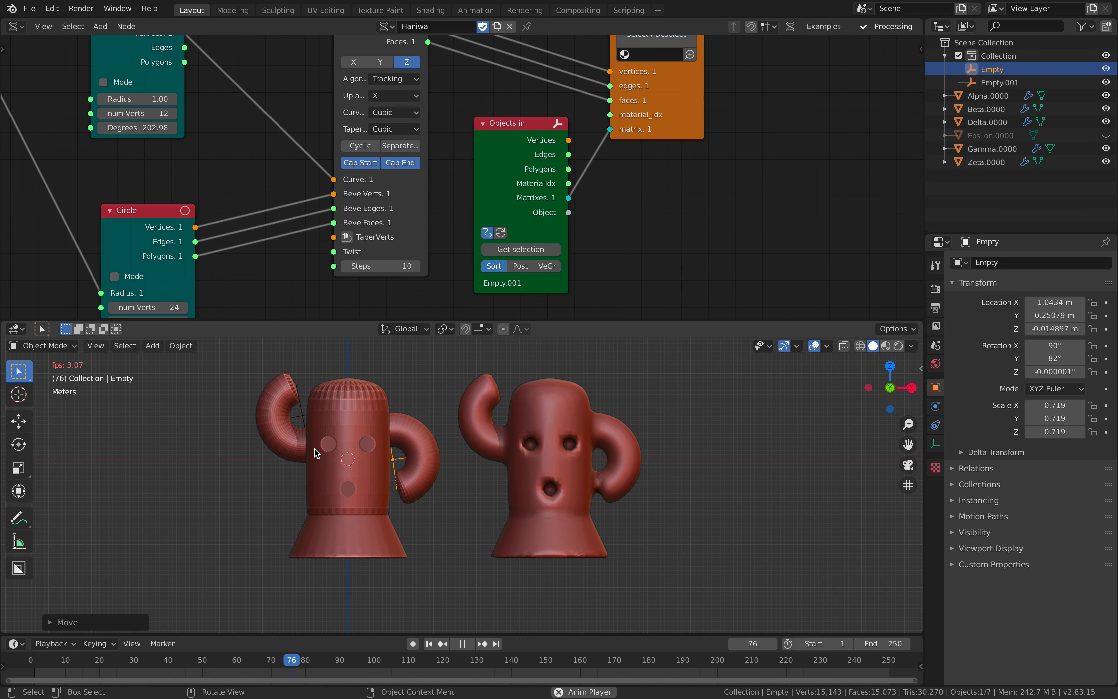
- With playback running, move Empty.001 at the raised arm down and back up to about X -1.17 m, Z 1.03 m
left_click(303, 422)
key("g")
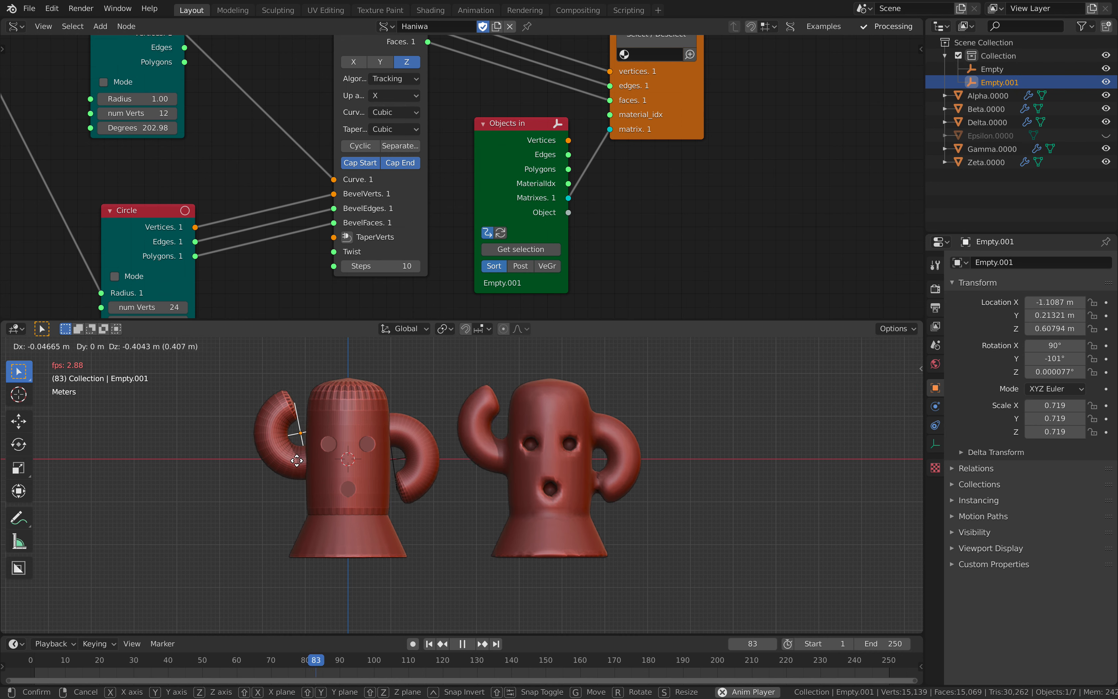
left_click(294, 458)
key("g")
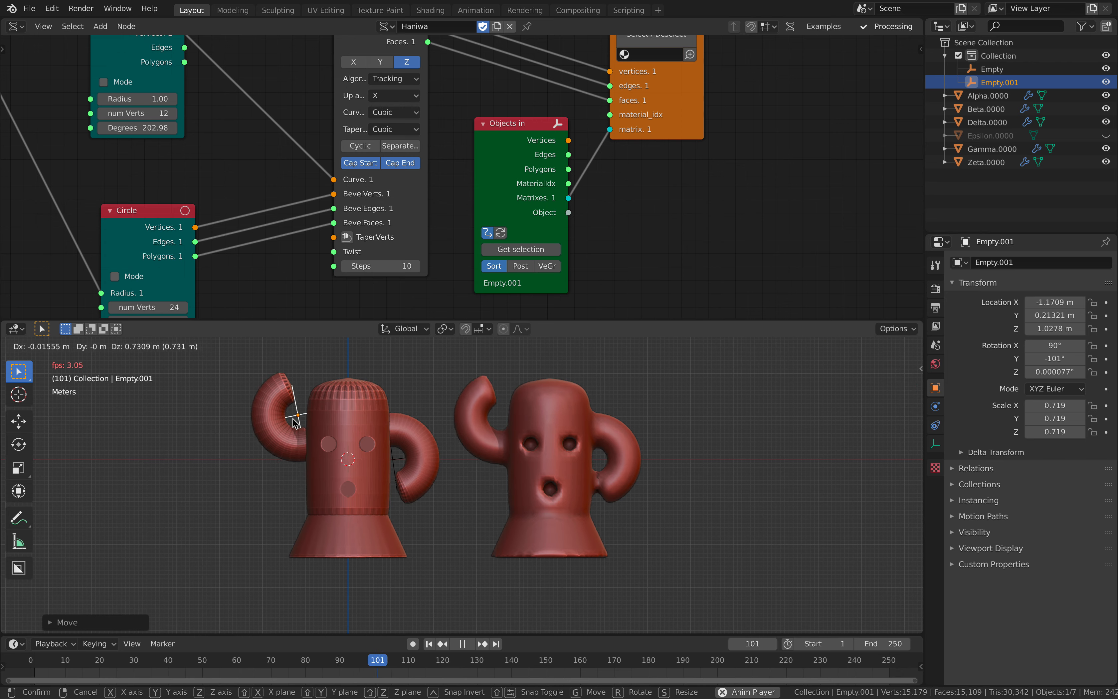
left_click(298, 415)
- Move the Empty at the lowered arm to about X 1.07 m, Z -0.37 m, stop playback and save the file
left_click(403, 462)
key("g")
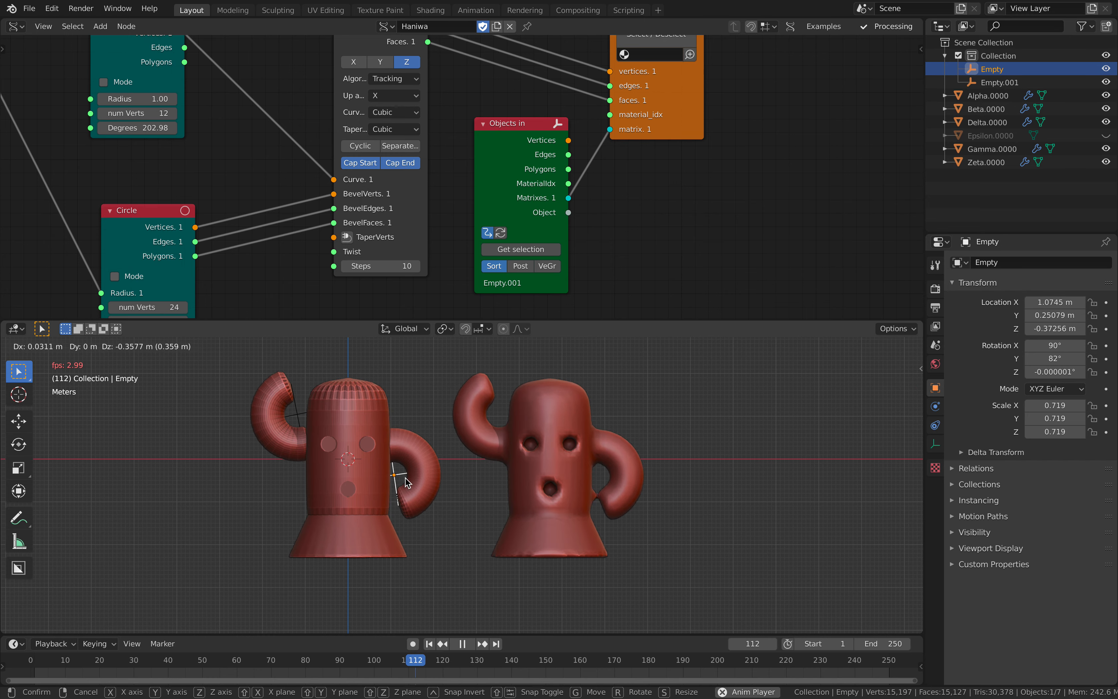
left_click(407, 483)
key("space")
key("ctrl+s")
- Look over the Haniwa node tree, from the arm nodes to the Zeta and Epsilon groups
scroll(502, 222, "down", 3)
scroll(594, 237, "down", 4)
middle_click_drag(596, 238, 360, 182)
scroll(478, 198, "up", 4)
middle_click_drag(487, 205, 413, 242)
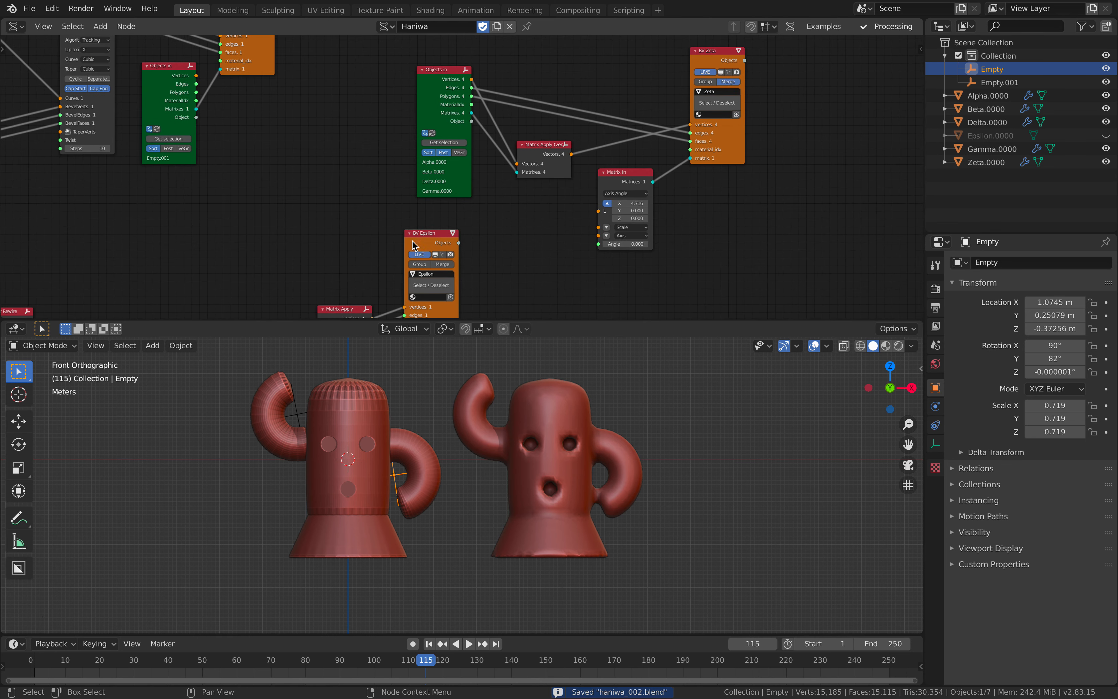
scroll(406, 217, "down", 5)
scroll(259, 223, "down", 3)
middle_click_drag(194, 224, 638, 212)
scroll(423, 208, "down", 2)
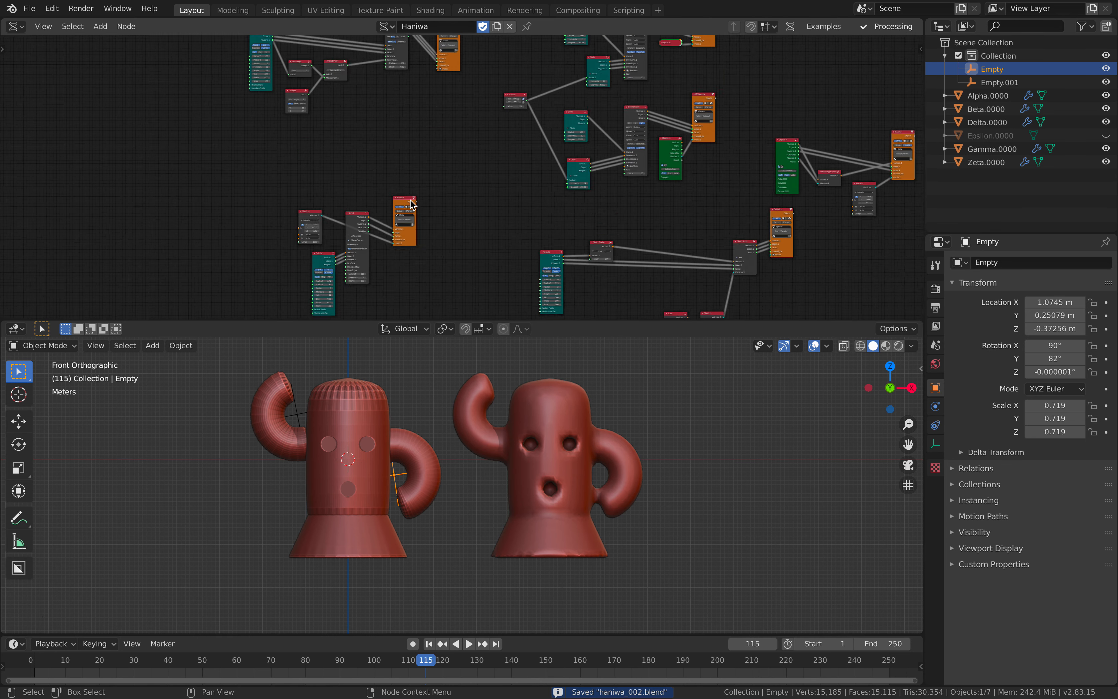
- Tidy the Alpha node group by moving Inset Faces, BV Alpha, Index To Mask, List Length and List Input closer together
scroll(423, 207, "down", 1)
middle_click_drag(422, 197, 494, 316)
scroll(499, 157, "up", 9)
middle_click_drag(479, 142, 505, 149)
scroll(504, 139, "up", 3)
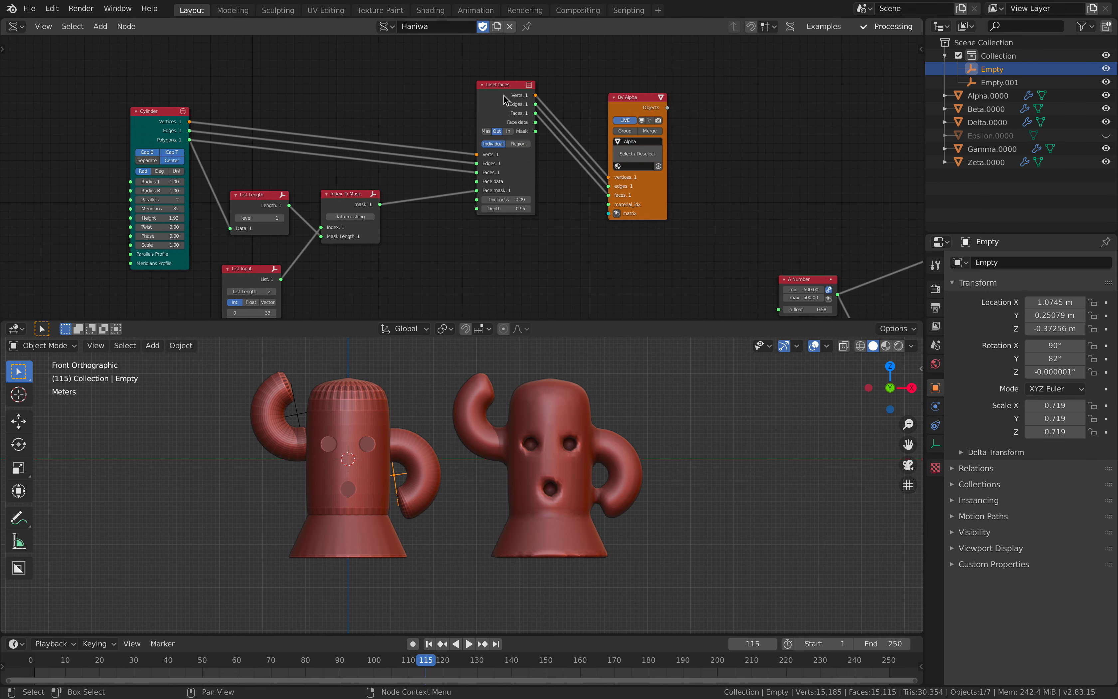
left_click_drag(503, 90, 461, 82)
left_click_drag(621, 96, 551, 85)
middle_click_drag(493, 121, 573, 95)
scroll(573, 95, "up", 1)
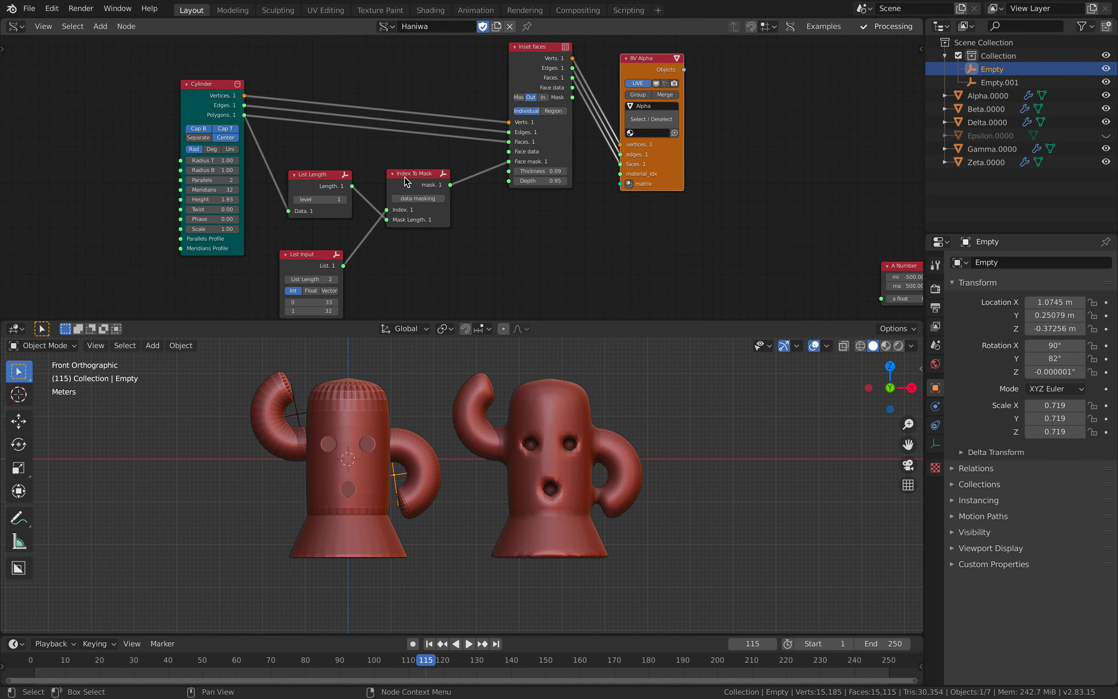
left_click_drag(405, 180, 419, 177)
left_click_drag(319, 175, 315, 151)
left_click_drag(309, 254, 332, 226)
- Select the Alpha.0000 body and its Inset Faces node to examine how the nodes form the figure's torso
left_click(365, 412)
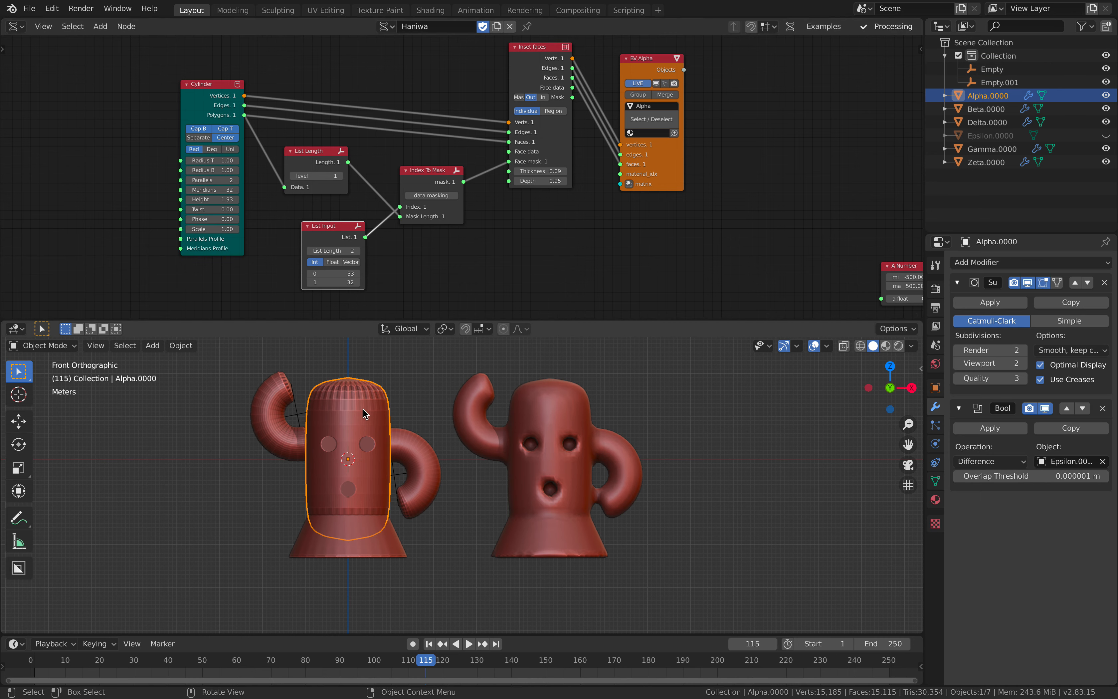
left_click(547, 65)
scroll(462, 183, "up", 1)
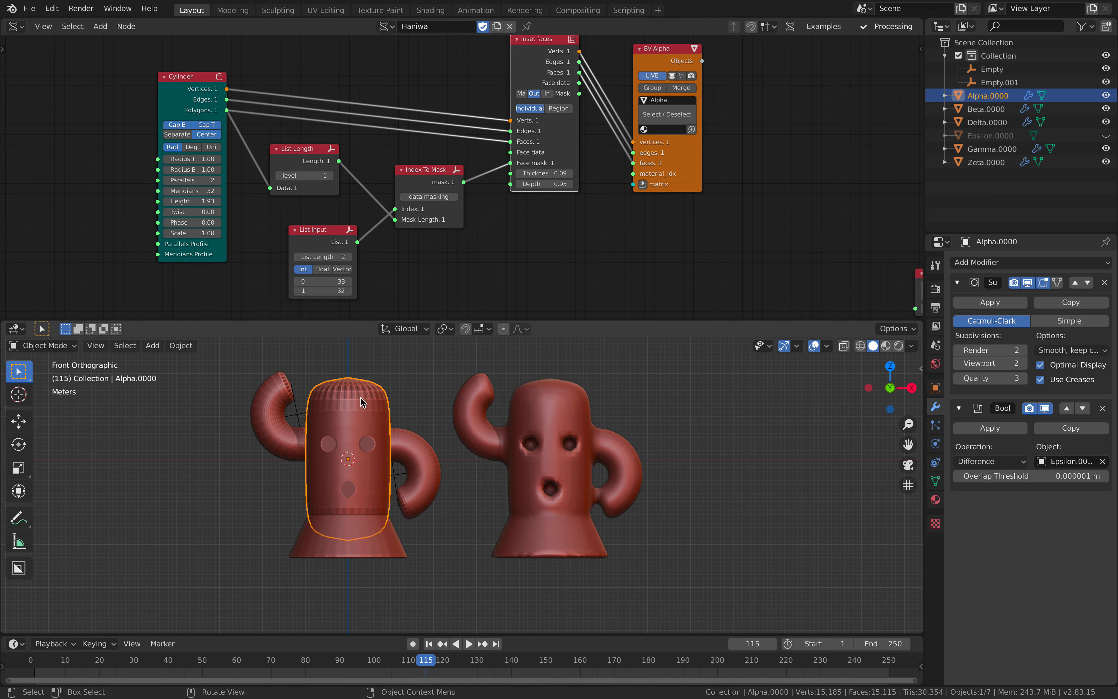
scroll(411, 153, "down", 2)
middle_click_drag(412, 152, 401, 158)
scroll(292, 78, "up", 1)
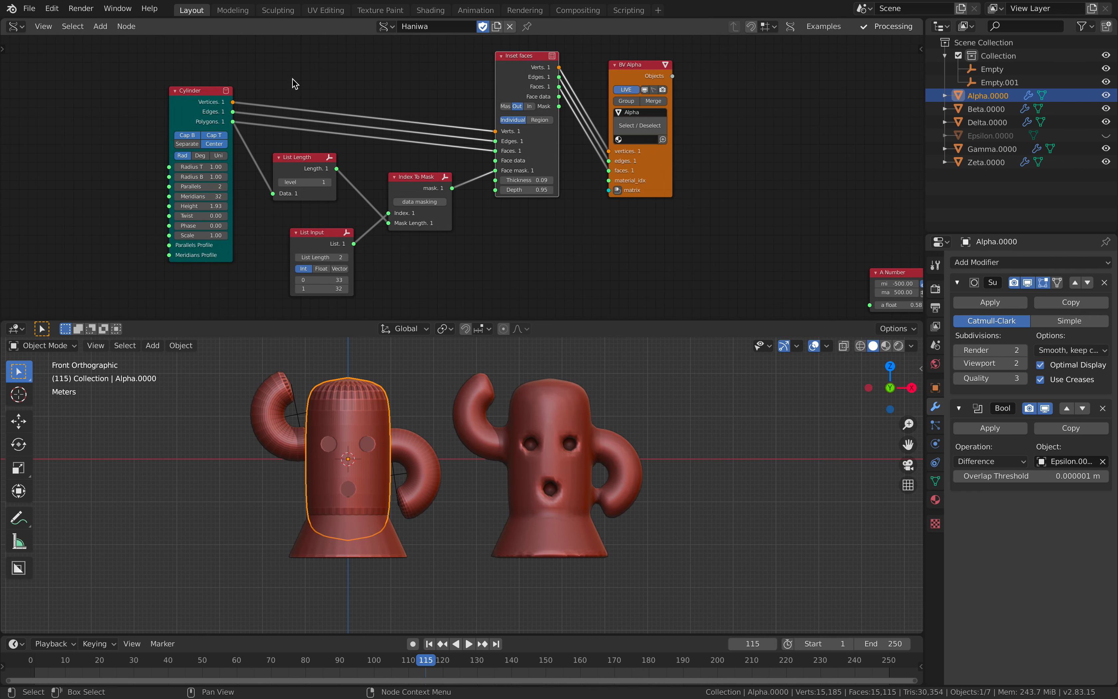
- Widen the skirt by setting the Delta Cylinder's Radius T to 0.92 and Radius B to 1.84, and advance a few frames to refresh
scroll(638, 212, "down", 4)
middle_click_drag(649, 255, 610, 85)
middle_click_drag(625, 160, 595, 38)
scroll(532, 213, "up", 3)
middle_click_drag(534, 216, 555, 88)
scroll(540, 127, "up", 2)
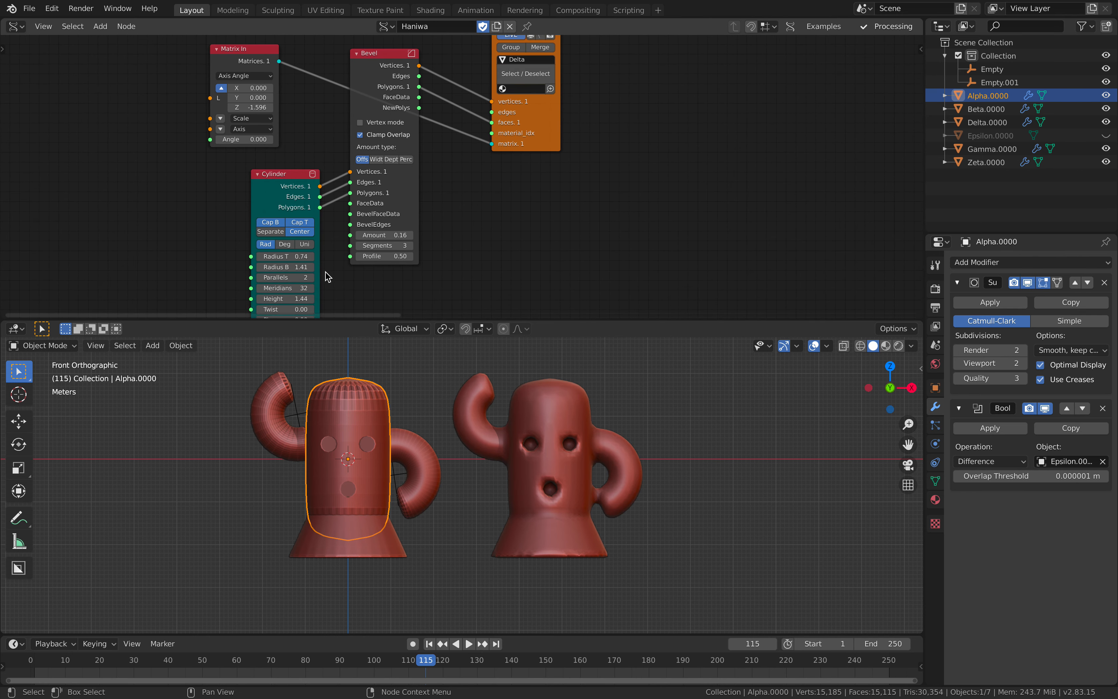
mouse_move(302, 269)
left_mouse_down()
mouse_move(319, 269)
mouse_move(285, 267)
mouse_move(287, 256)
left_mouse_up()
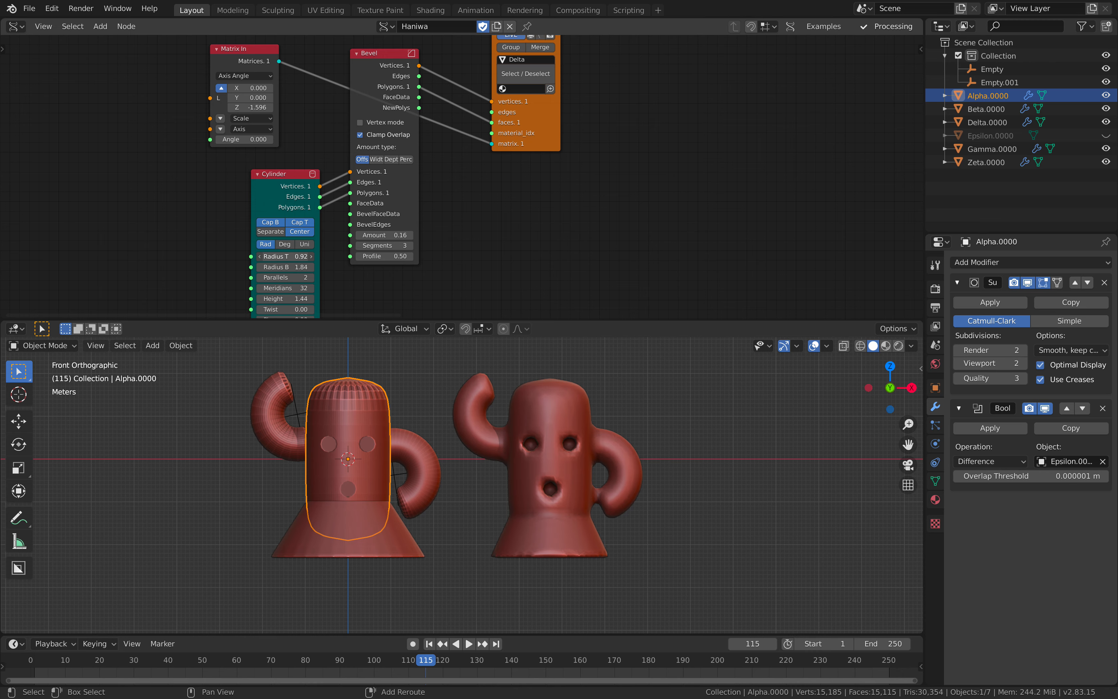
left_click(719, 371)
key("Right")
key("Right")
key("Right")
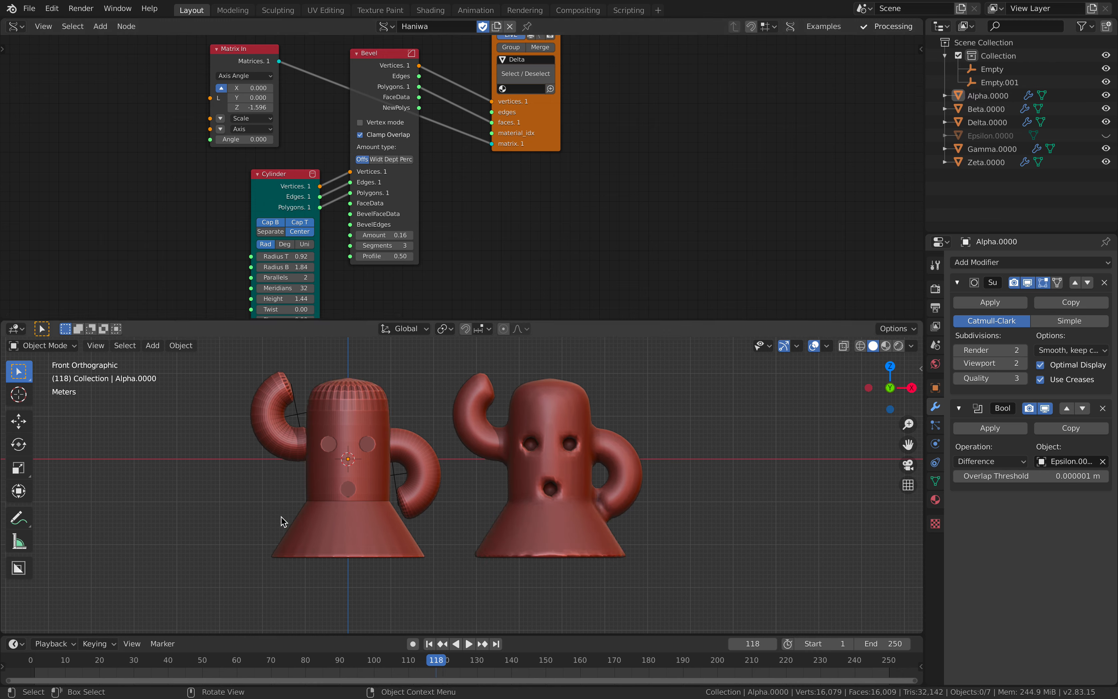
- Set Radius T and Radius B of the Epsilon Cylinder to 0.20 and run playback briefly to update the face holes
scroll(721, 156, "down", 5)
middle_click_drag(790, 164, 439, 119)
scroll(457, 132, "up", 5)
left_click_drag(450, 105, 455, 95)
middle_click_drag(456, 97, 401, 88)
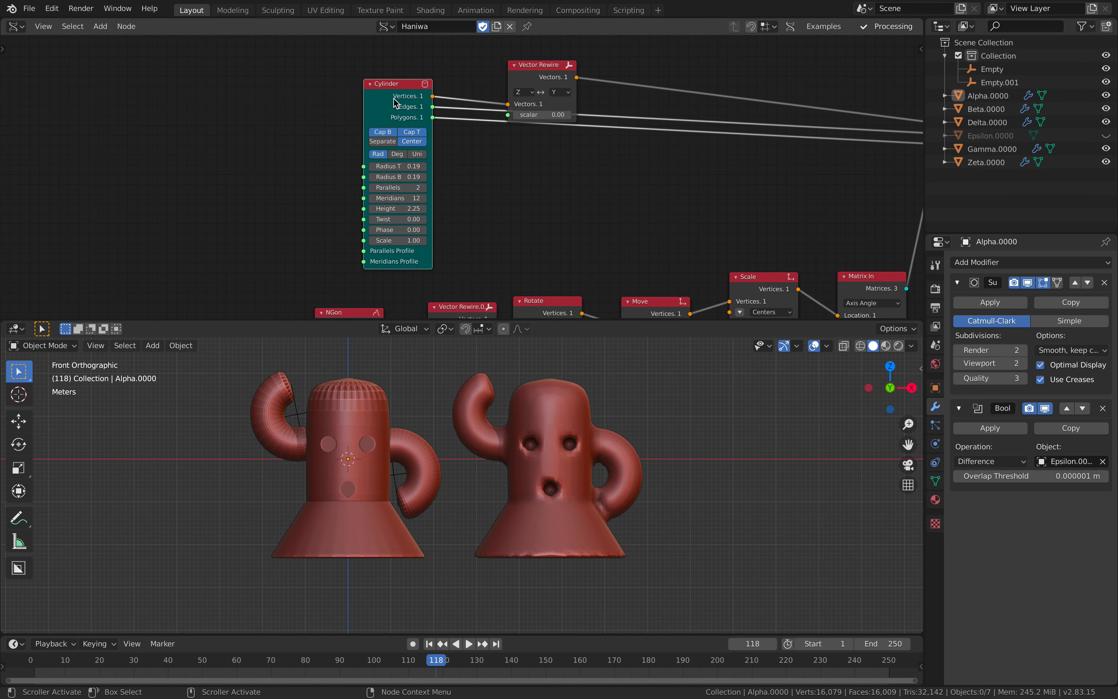
scroll(425, 139, "down", 1)
middle_click_drag(430, 142, 353, 138)
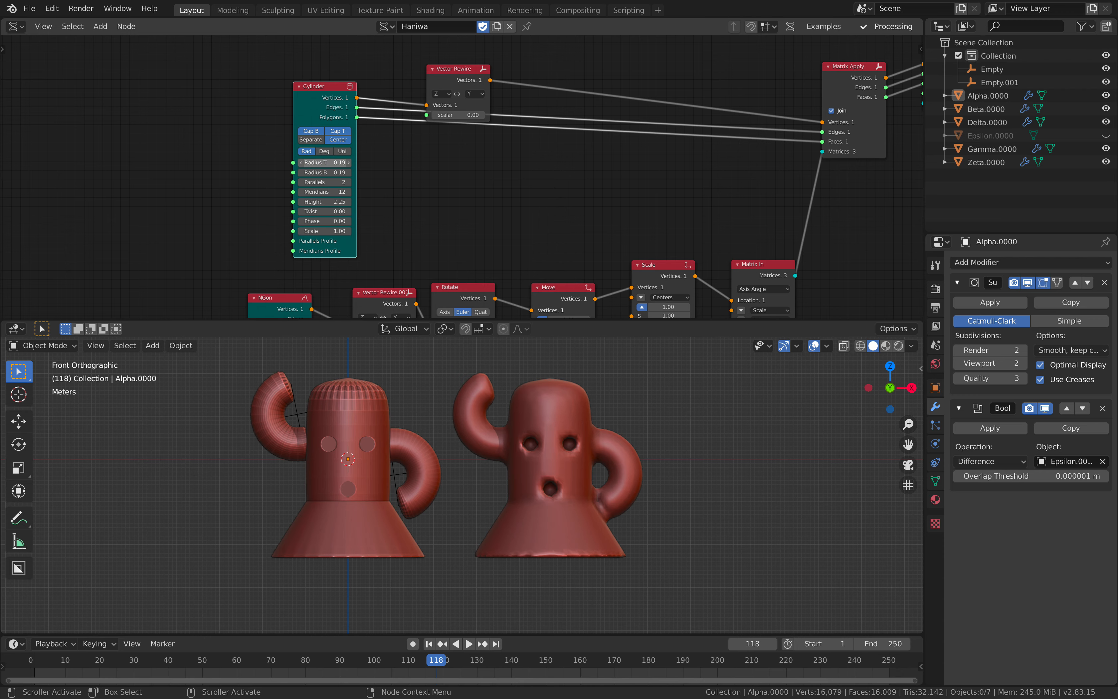
key("Return")
key("space")
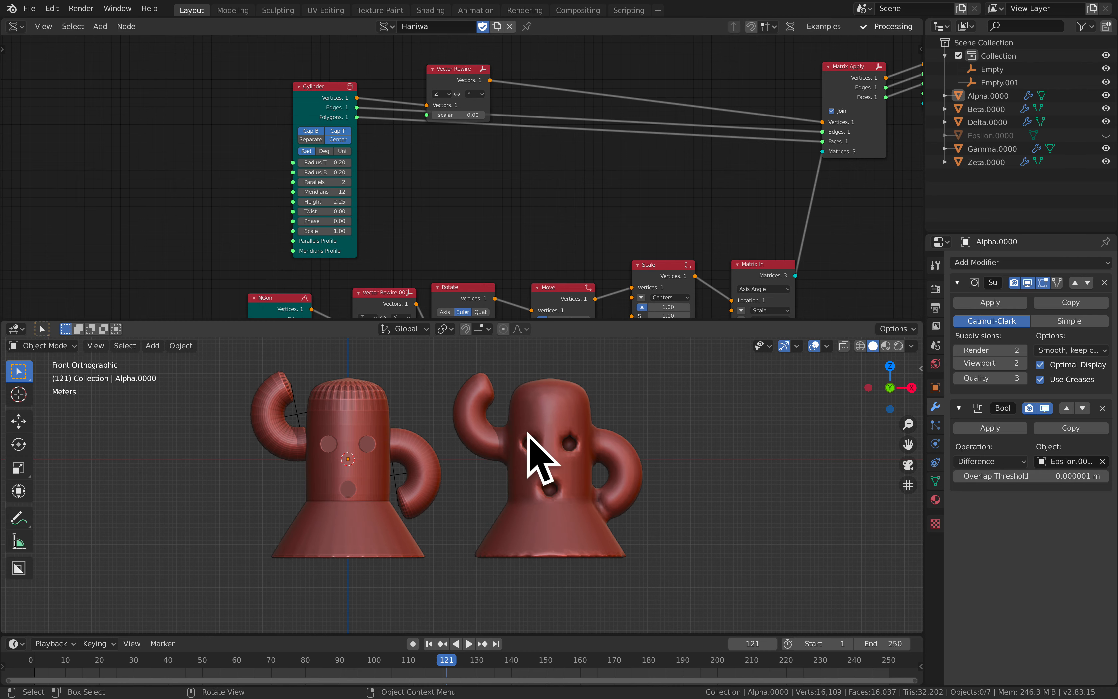
- Reposition the face holes with NGon Radius 0.44, Move Y -1.01 and Z 0.27, and Scale Z 1.04, refreshing the result
middle_click_drag(481, 221, 438, 80)
left_click(378, 404)
middle_click_drag(377, 404, 414, 419)
middle_click_drag(258, 186, 255, 185)
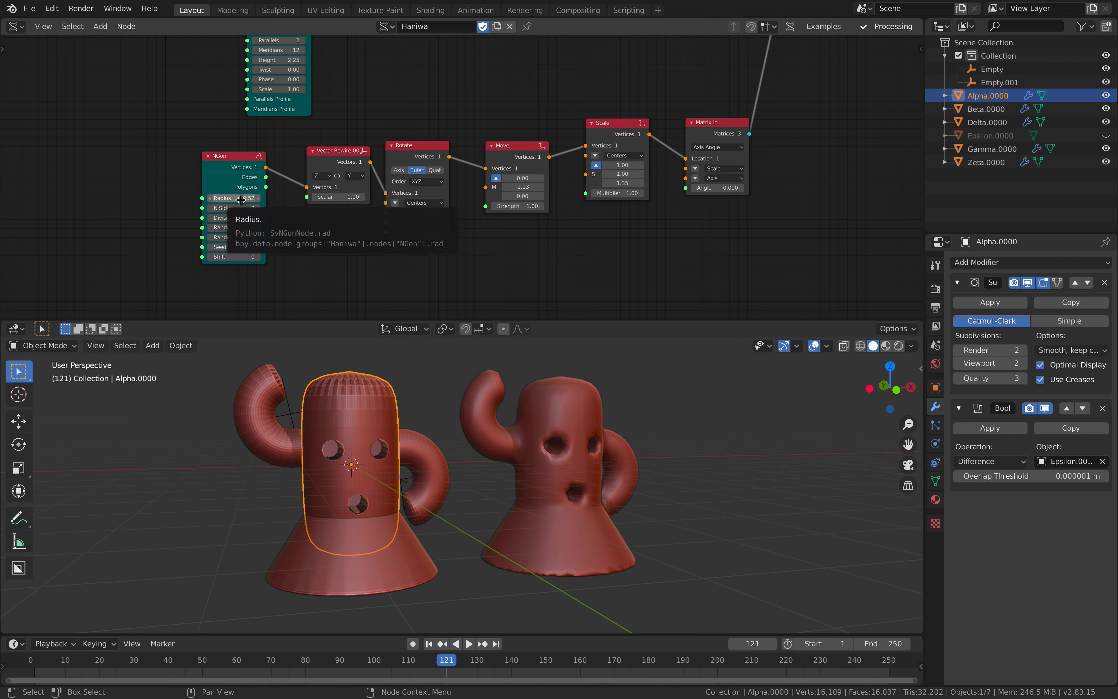
left_click_drag(241, 197, 249, 197)
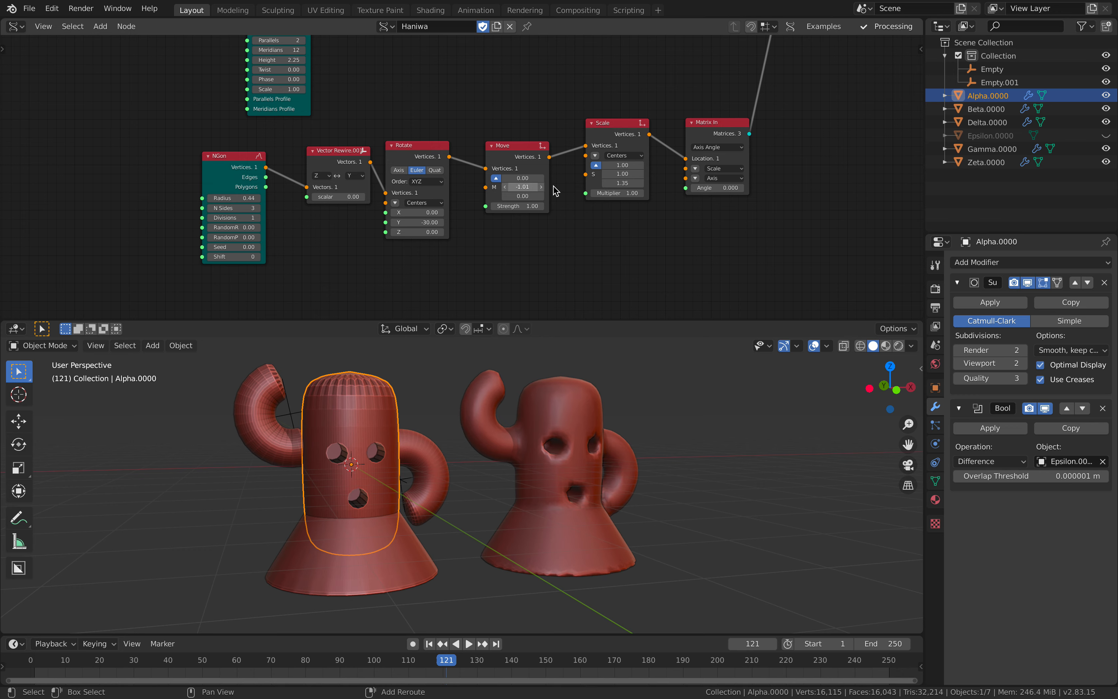
left_click_drag(623, 183, 564, 197)
middle_click_drag(483, 430, 444, 370)
left_click(408, 401)
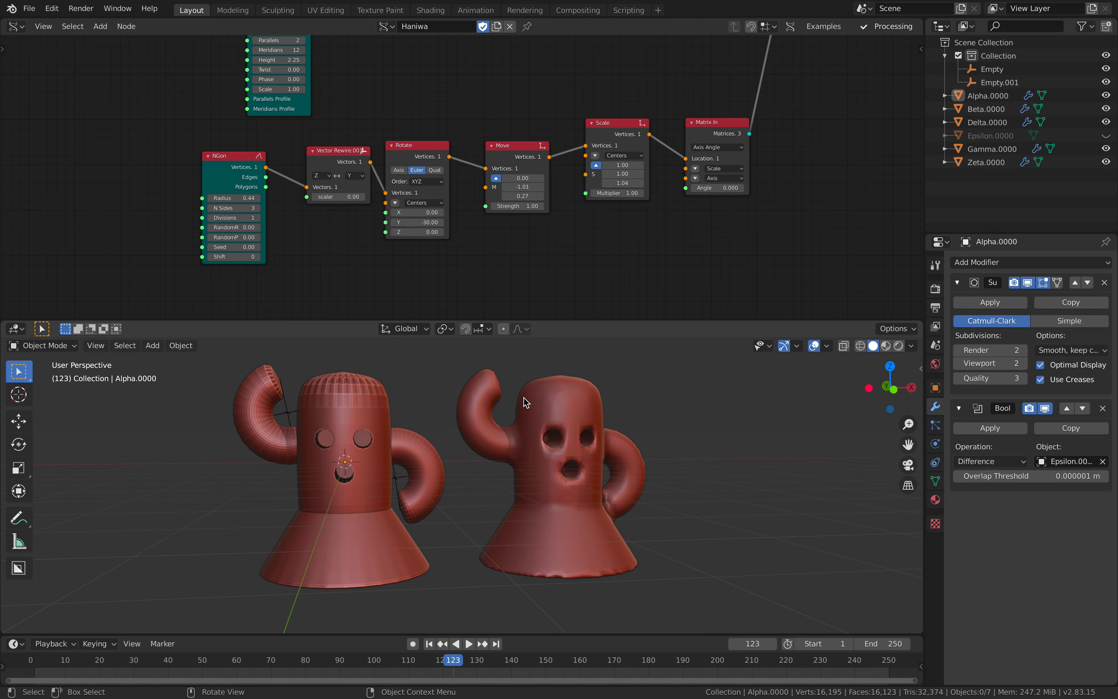
- Select the merged figure Zeta.0000 and set its Remesh modifier's Voxel Size to 0.076 m
middle_click_drag(520, 387, 535, 402)
middle_click_drag(670, 440, 575, 429)
left_click(575, 429)
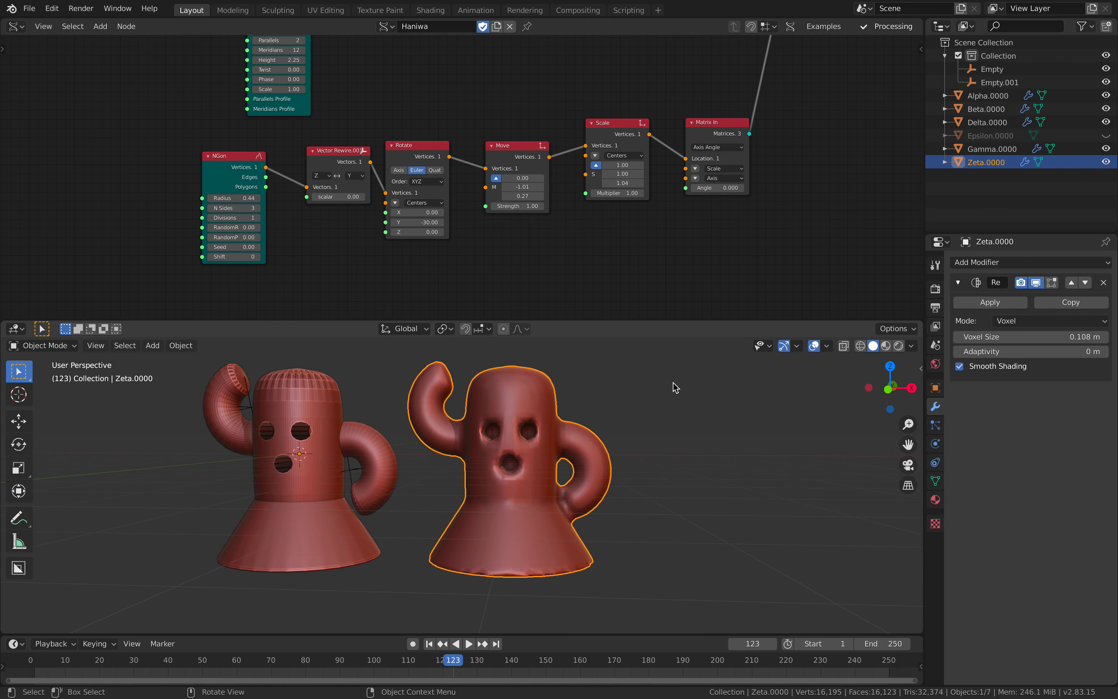
left_click_drag(1042, 336, 1014, 337)
middle_click_drag(706, 442, 446, 460)
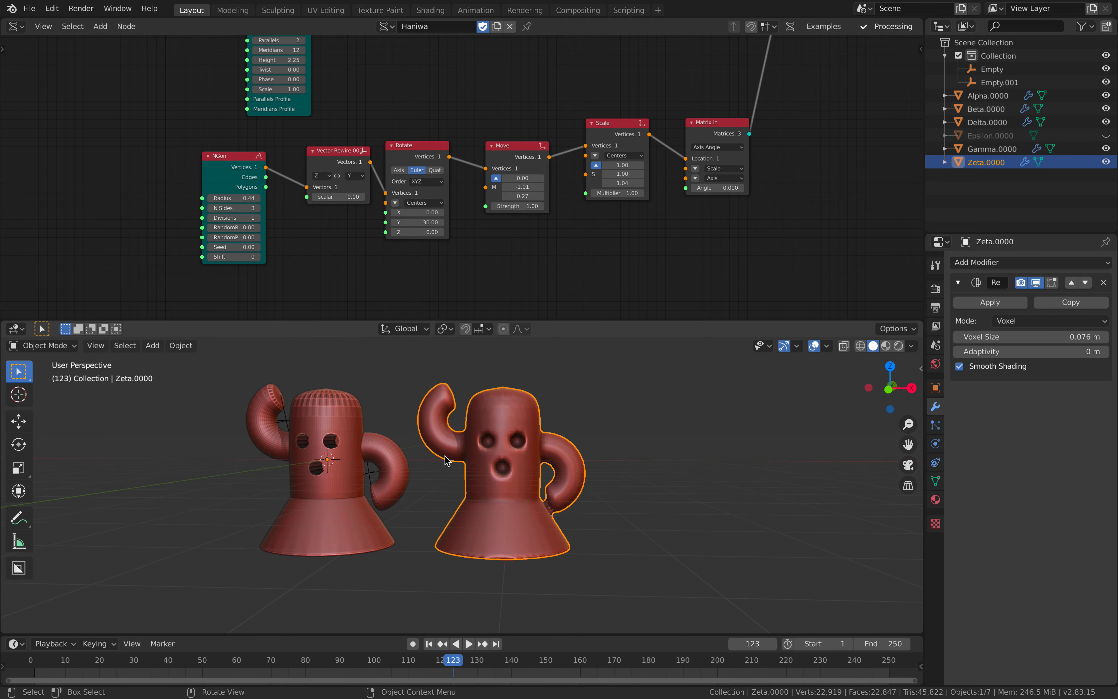
- Clear the selection and box-select all parts of the original figure together with both Empties
left_click(344, 452)
key("a")
key("alt+a")
key("b")
left_click_drag(245, 385, 388, 569)
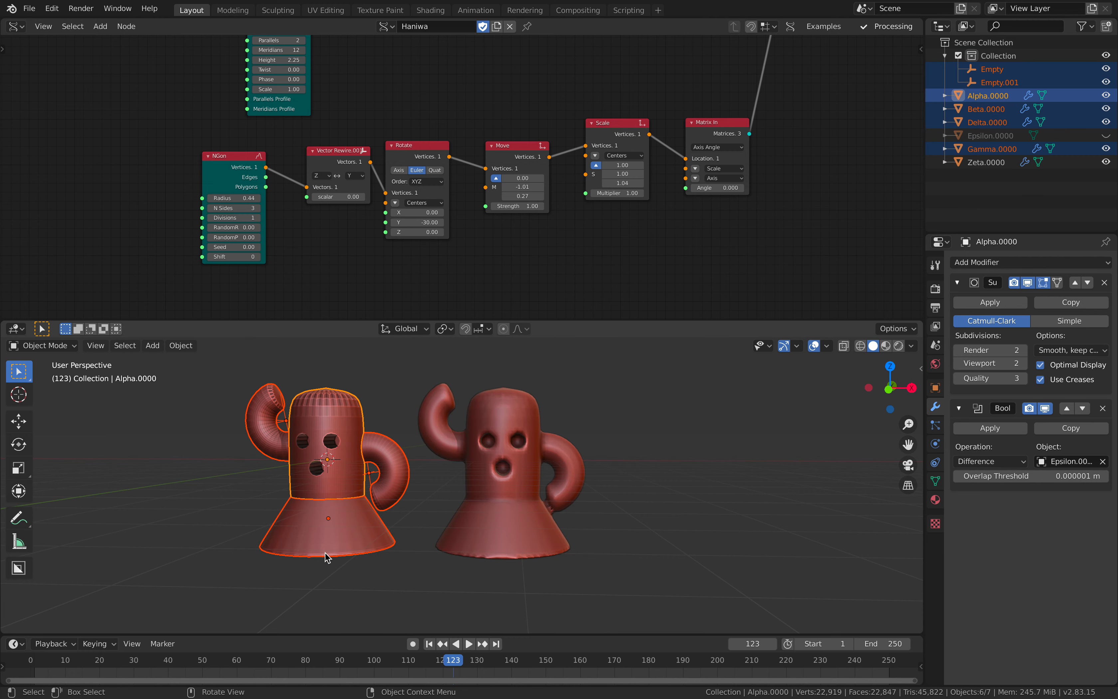
- Box-select the node group that feeds BV Zeta and move it to a clearer spot in the node tree
scroll(759, 232, "down", 12)
middle_click_drag(741, 162, 530, 258)
middle_click_drag(580, 186, 514, 247)
scroll(515, 246, "up", 4)
scroll(514, 246, "up", 3)
left_click_drag(298, 75, 552, 211)
key("g")
left_click(727, 197)
- Inspect the Objects in node and move Matrix Apply and Matrix In to tidy the Zeta node group
scroll(614, 192, "up", 4)
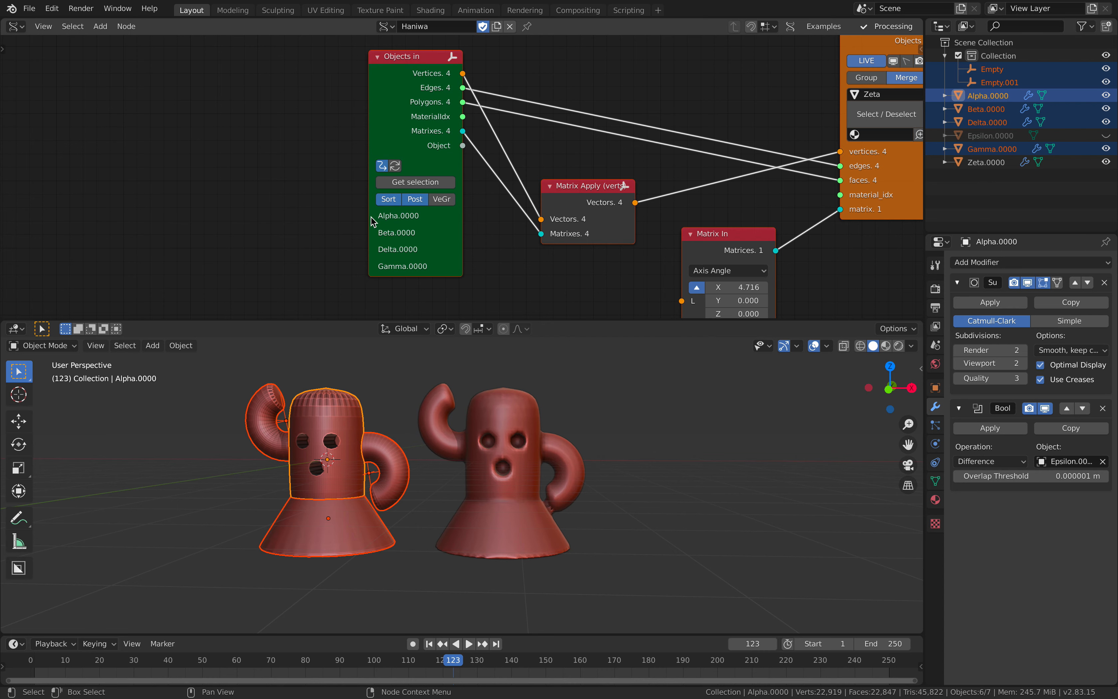
scroll(377, 221, "up", 1)
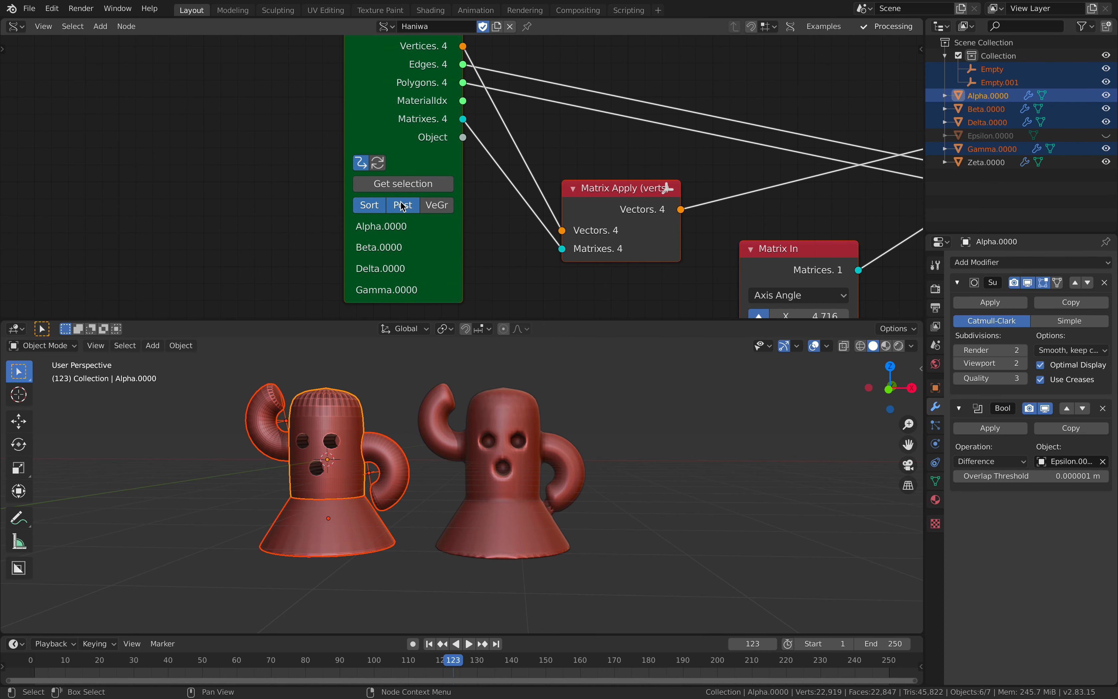
scroll(402, 207, "down", 2)
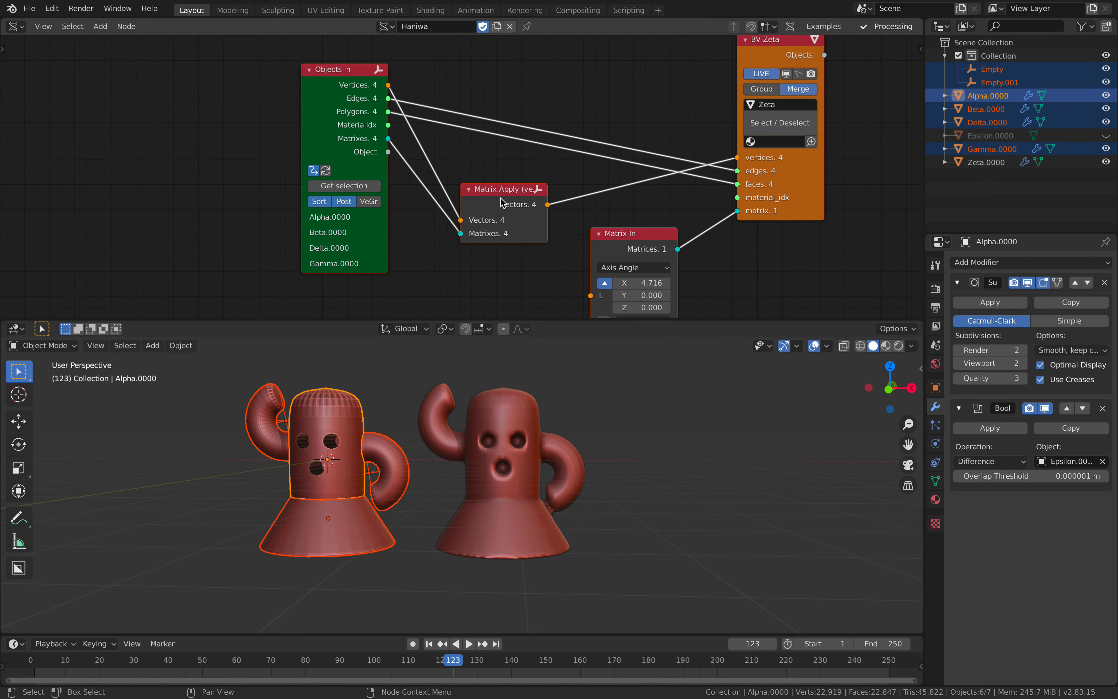
middle_click_drag(501, 198, 493, 175)
left_click_drag(489, 166, 456, 135)
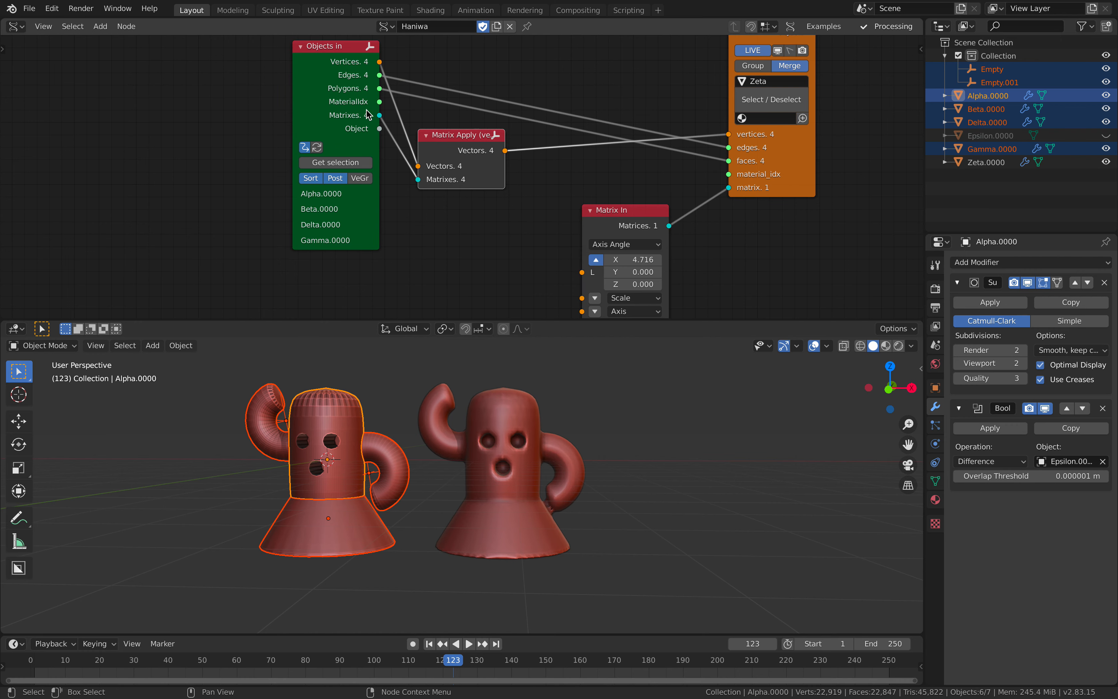
middle_click_drag(539, 217, 430, 209)
left_click_drag(516, 202, 528, 177)
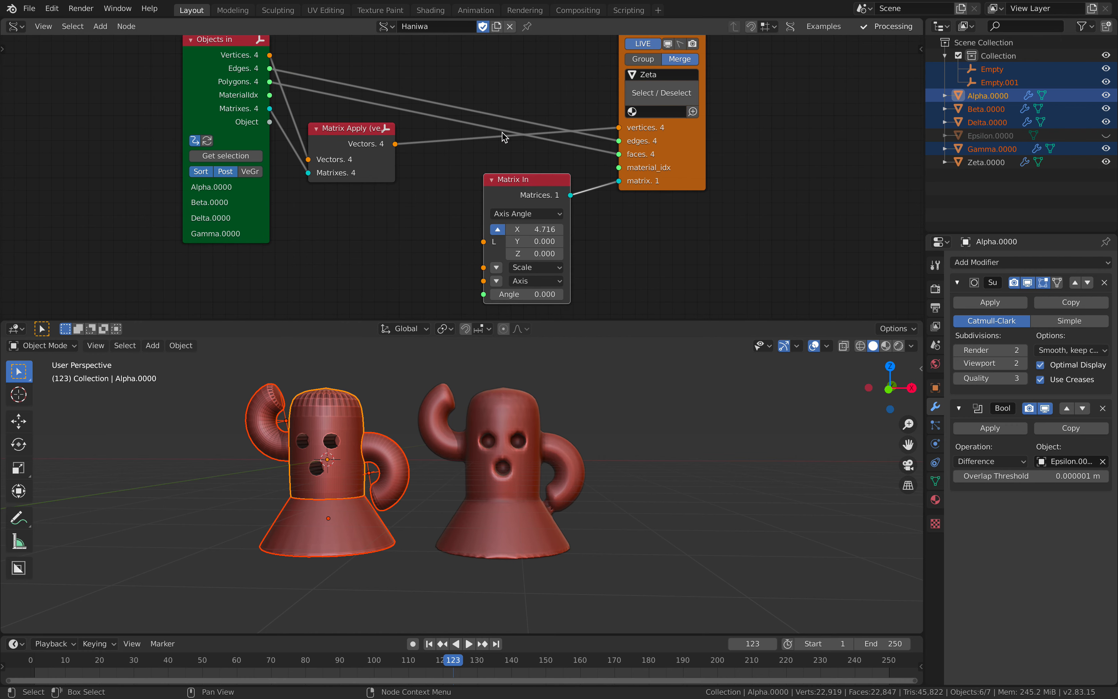
middle_click_drag(608, 172, 575, 201)
scroll(577, 199, "down", 1)
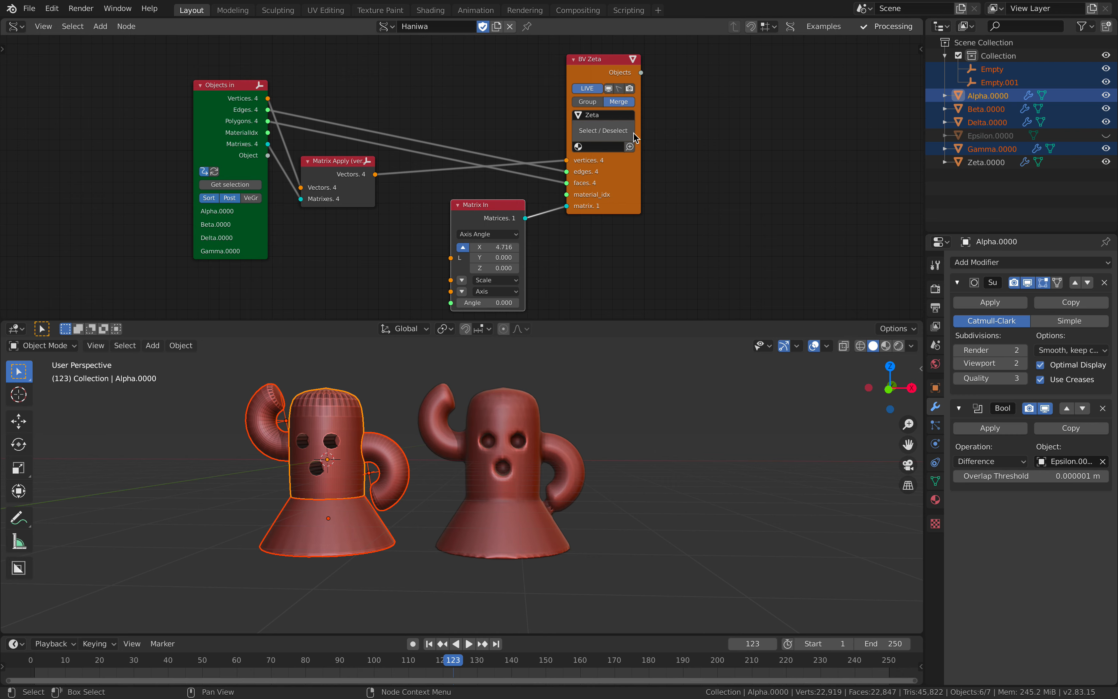
- Duplicate Zeta.0000 in place, apply the copy's Remesh modifier and move the copy beside the merged figure
left_click(976, 164)
middle_click_drag(607, 431, 547, 421, "shift")
key("shift+d")
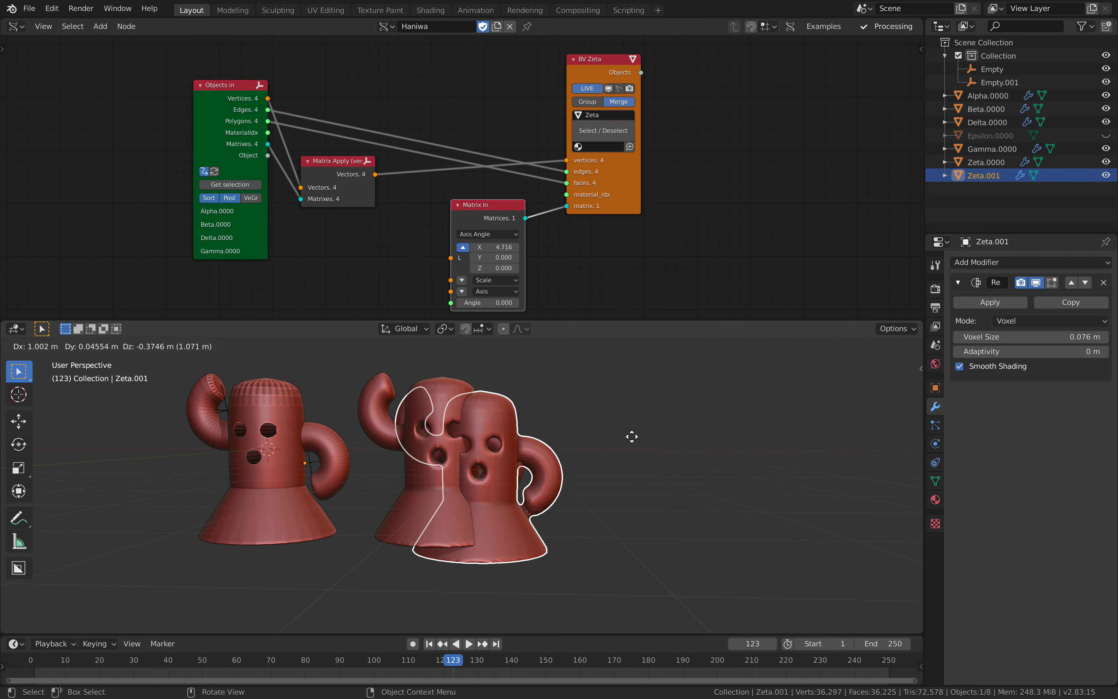
right_click(610, 439)
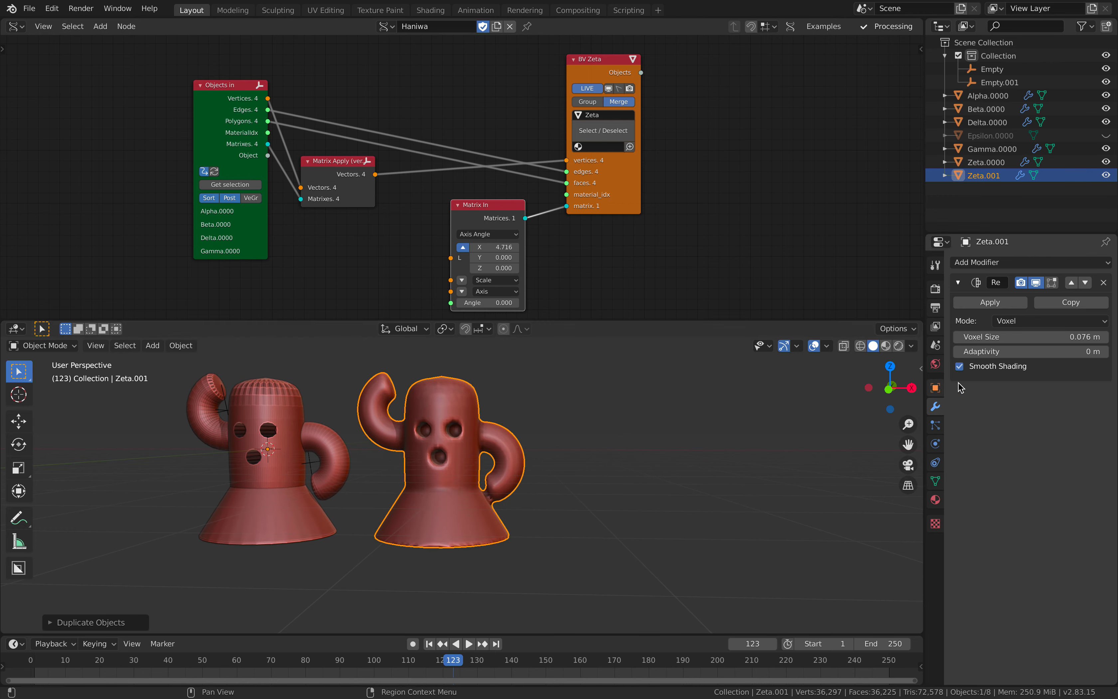
left_click(991, 302)
key("g")
left_click(759, 407)
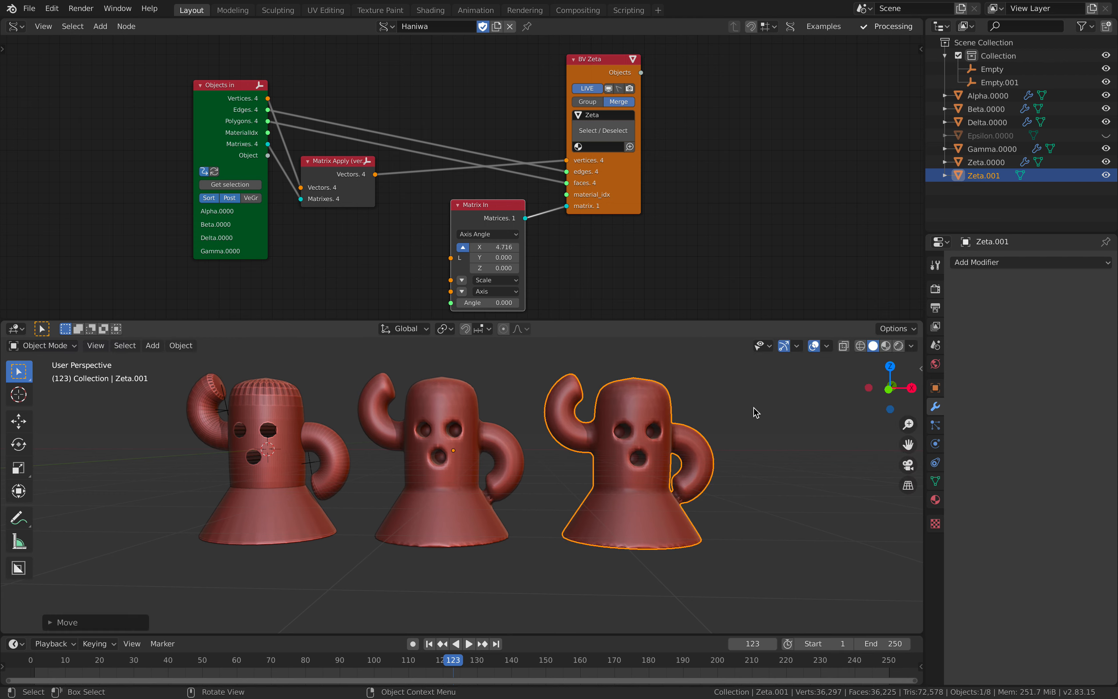
- Frame the duplicate, switch it to Sculpt Mode, enlarge the viewport, show the brush names and choose the Clay brush
key("KP_Decimal")
left_click(75, 346)
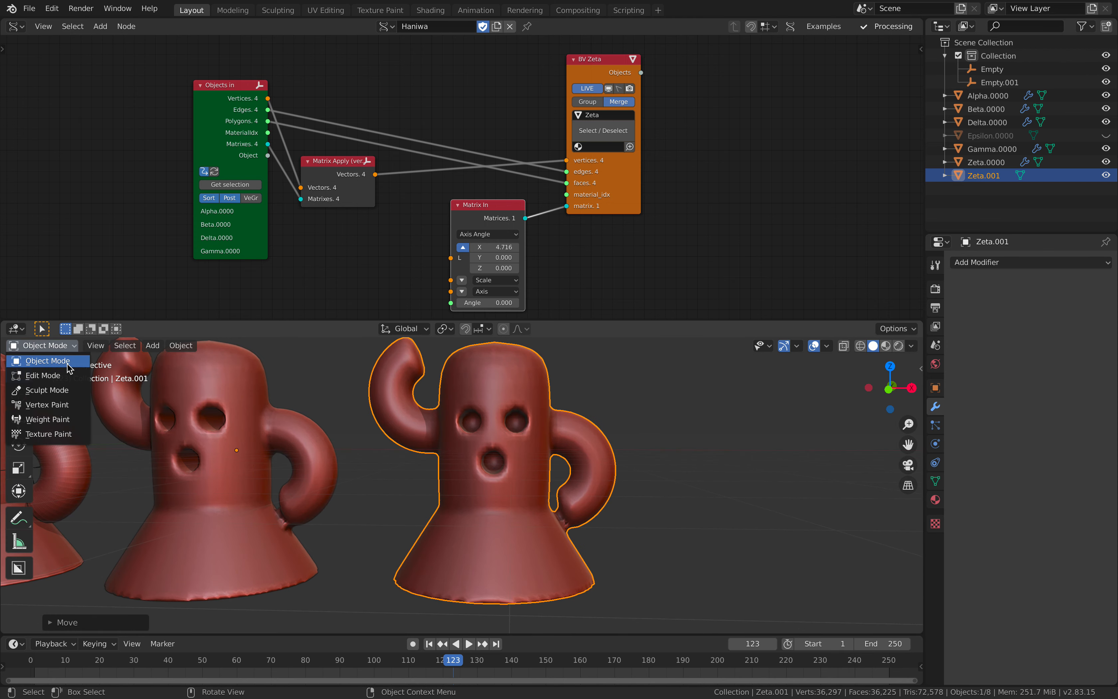
left_click(72, 392)
left_click_drag(379, 320, 53, 202)
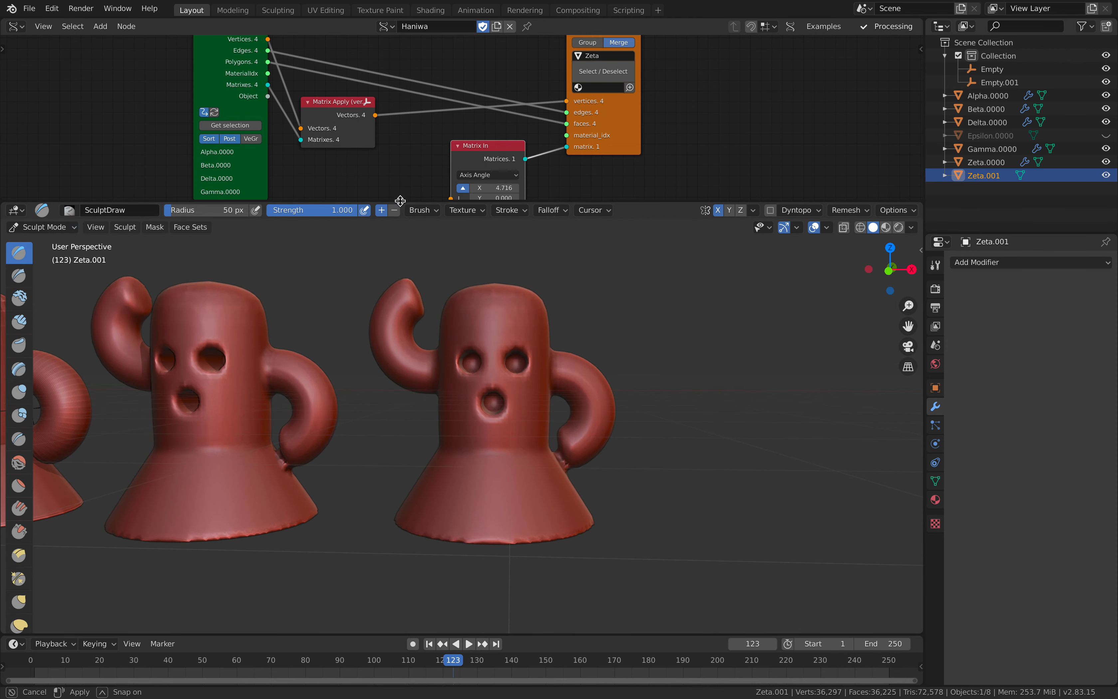
left_click_drag(36, 300, 89, 302)
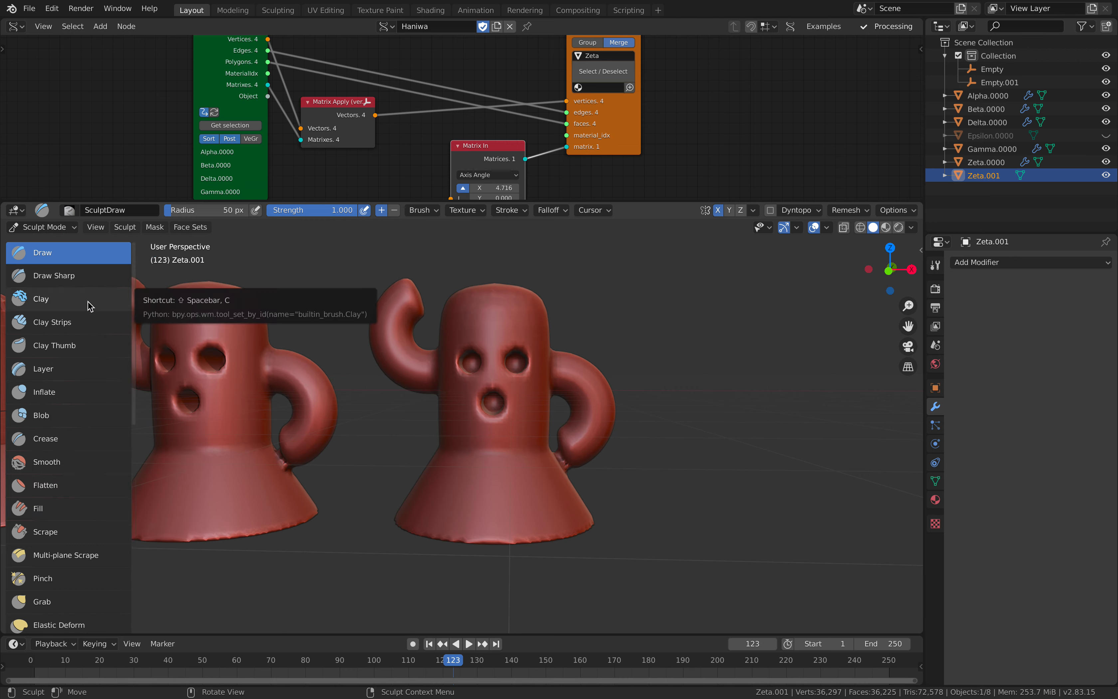
left_click(79, 309)
- Sculpt freehand clay strokes over the head and face of the duplicate from several angles
mouse_move(513, 291)
middle_mouse_down()
mouse_move(517, 326)
mouse_move(491, 337)
middle_mouse_up()
left_click_drag(485, 330, 493, 334)
middle_click_drag(509, 326, 495, 335)
left_click_drag(483, 337, 538, 330)
middle_click_drag(539, 330, 518, 336)
left_click_drag(472, 339, 545, 346)
middle_click_drag(526, 341, 495, 324)
left_click_drag(487, 315, 503, 309)
mouse_move(494, 319)
middle_mouse_down()
mouse_move(520, 311)
mouse_move(464, 360)
mouse_move(473, 352)
mouse_move(428, 363)
middle_mouse_up()
left_click_drag(428, 363, 404, 373)
middle_click_drag(422, 365, 387, 360)
mouse_move(388, 359)
left_mouse_down()
mouse_move(409, 356)
mouse_move(416, 339)
left_mouse_up()
middle_click_drag(409, 344, 467, 323)
left_click_drag(437, 356, 444, 382)
- Return to Object Mode, select Zeta.0000 and display the scene in wireframe shading
mouse_move(469, 372)
middle_mouse_down()
mouse_move(530, 364)
mouse_move(506, 350)
mouse_move(569, 369)
mouse_move(484, 342)
mouse_move(478, 370)
mouse_move(516, 356)
mouse_move(501, 366)
mouse_move(439, 360)
mouse_move(478, 406)
mouse_move(337, 397)
middle_mouse_up()
left_click(42, 226)
left_click(46, 240)
left_click(377, 396)
key("z")
left_click(259, 392)
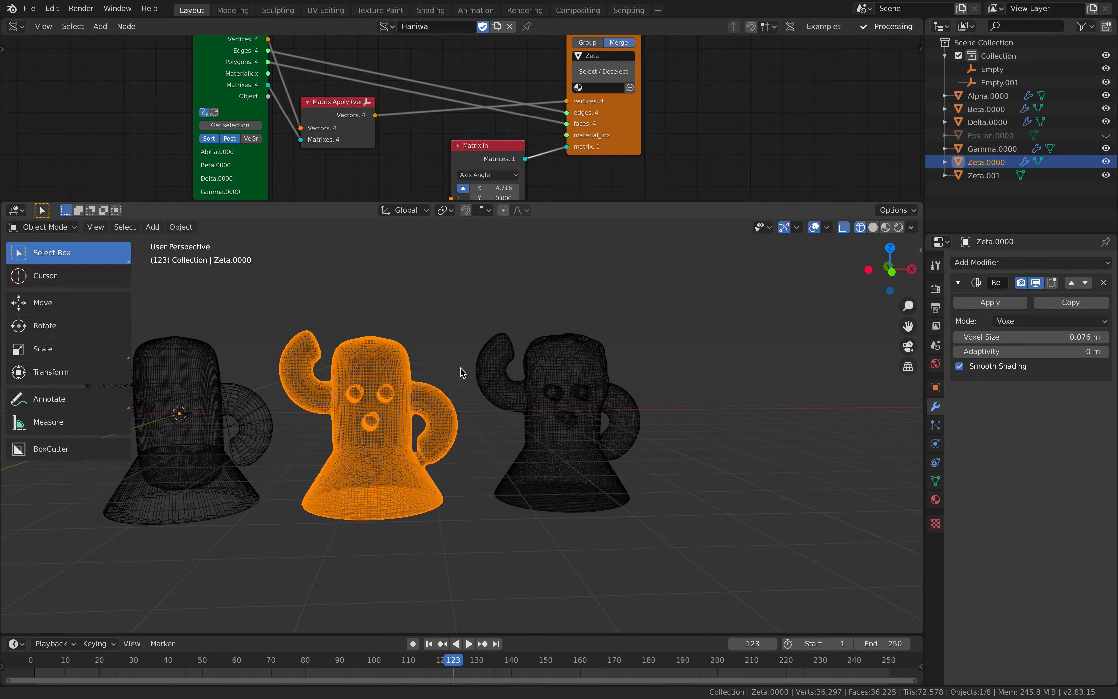
- Duplicate Zeta.0000 in place, apply the copy's Remesh modifier and move the copy along X past the sculpted figure
scroll(507, 325, "up", 5)
scroll(559, 331, "down", 3)
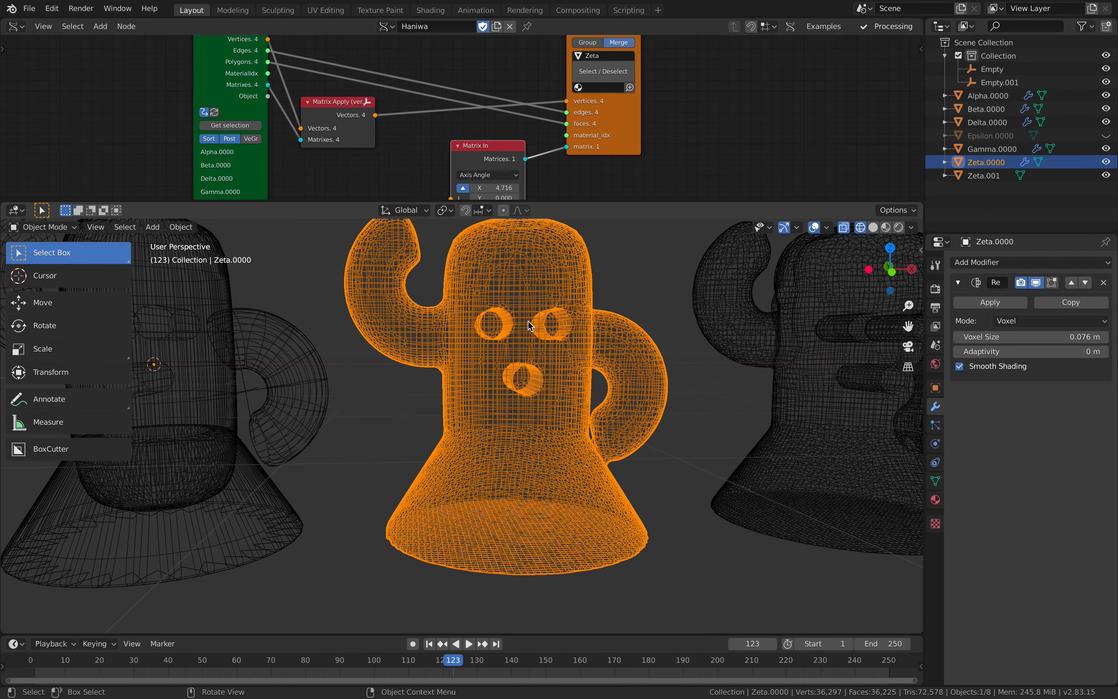
scroll(547, 329, "down", 4)
key("shift+d")
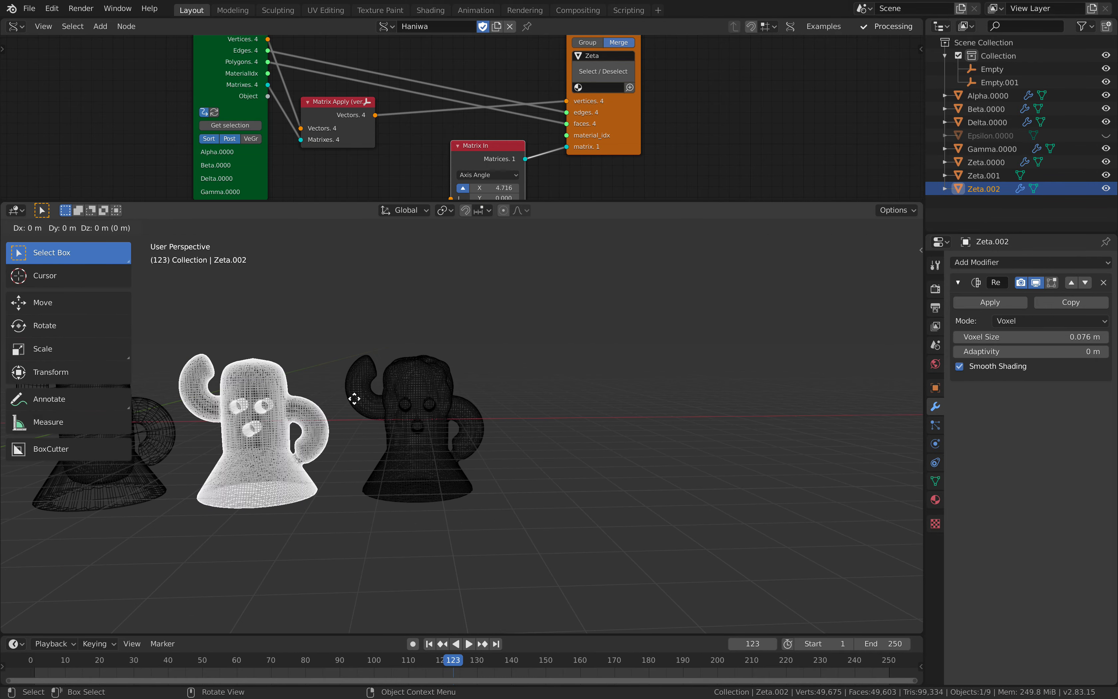
left_click(448, 401)
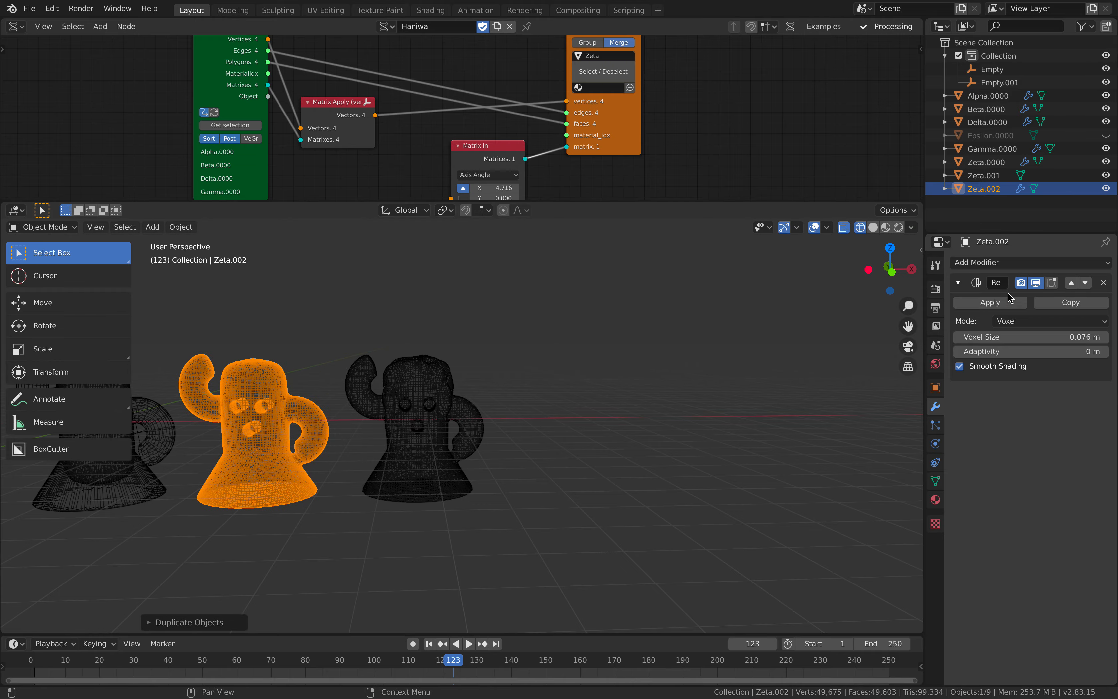
left_click(991, 302)
key("shift+d")
key("x")
left_click(819, 381)
middle_click_drag(707, 378, 621, 361)
scroll(599, 384, "up", 5)
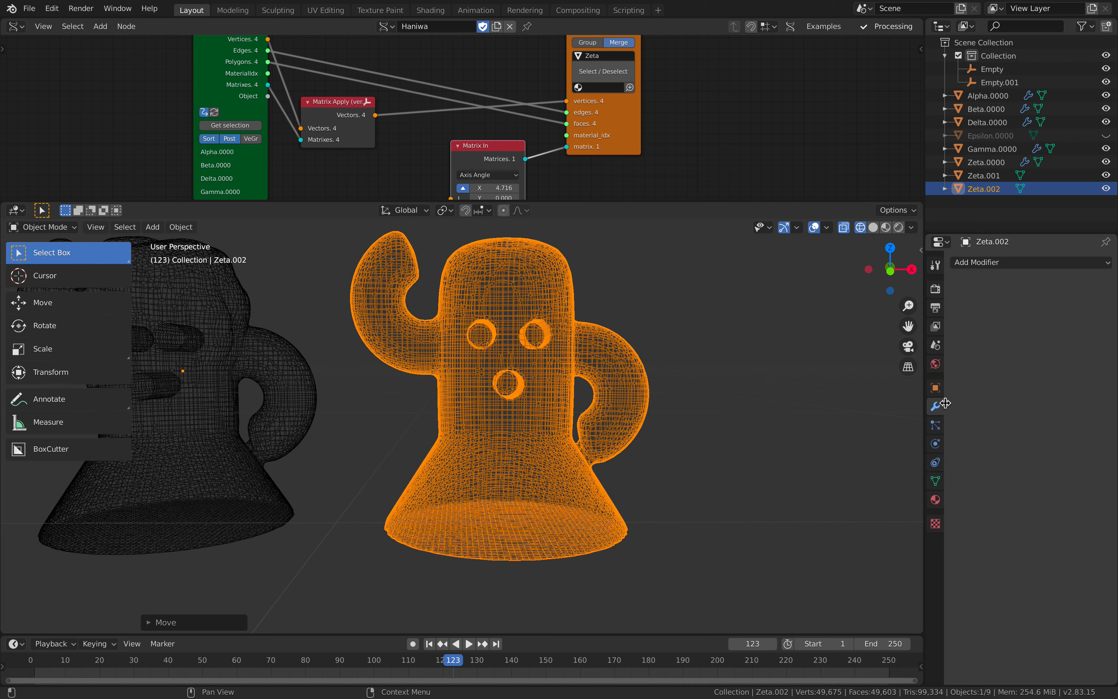
- Set the mesh remesh mode of Zeta.002 to Quad and try a QuadriFlow remesh with the default options
left_click(936, 481)
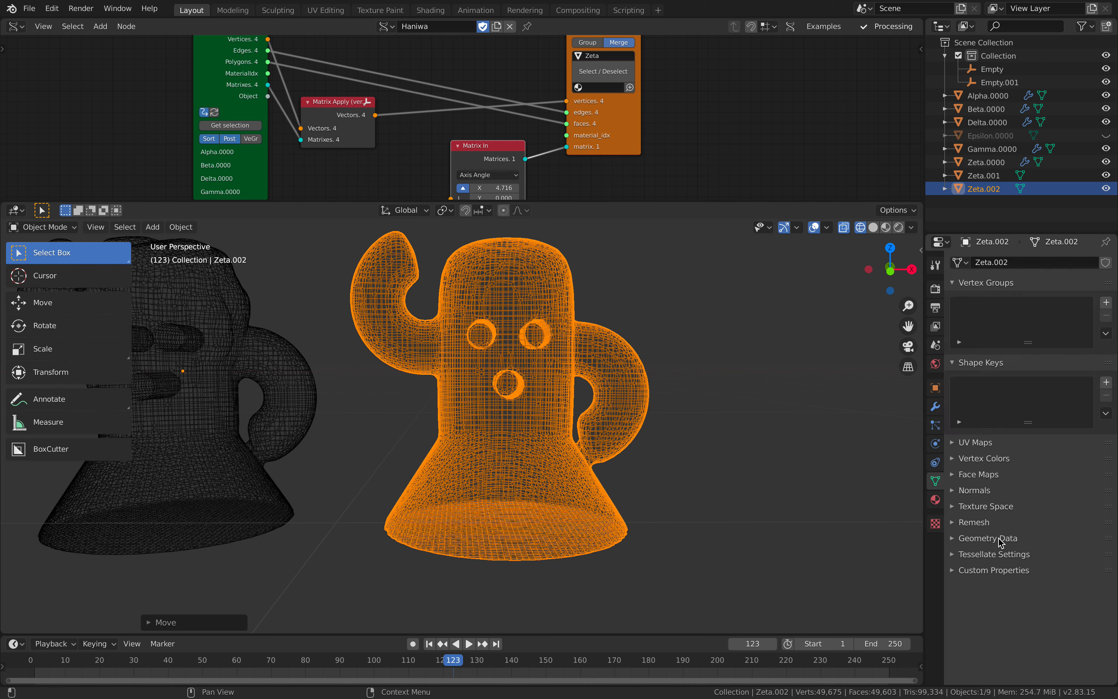
left_click(988, 525)
left_click(1084, 546)
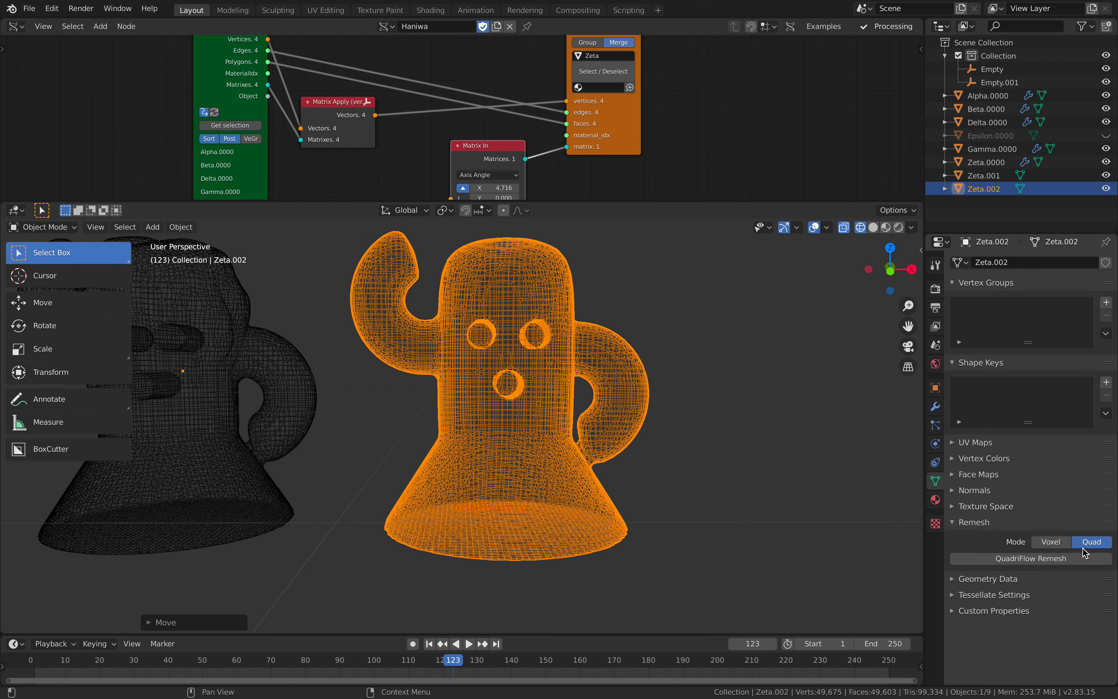
left_click(1036, 561)
left_click(1030, 686)
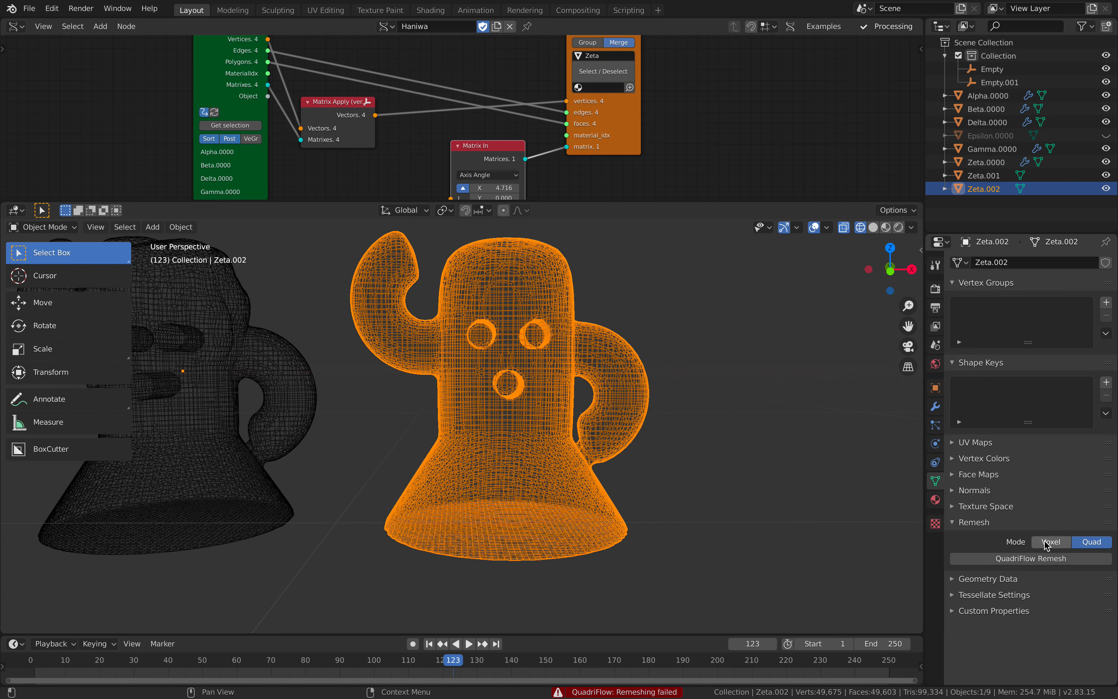
- Run a QuadriFlow remesh on Zeta.002 in Faces mode with the number of faces set to 8000
left_click(1061, 559)
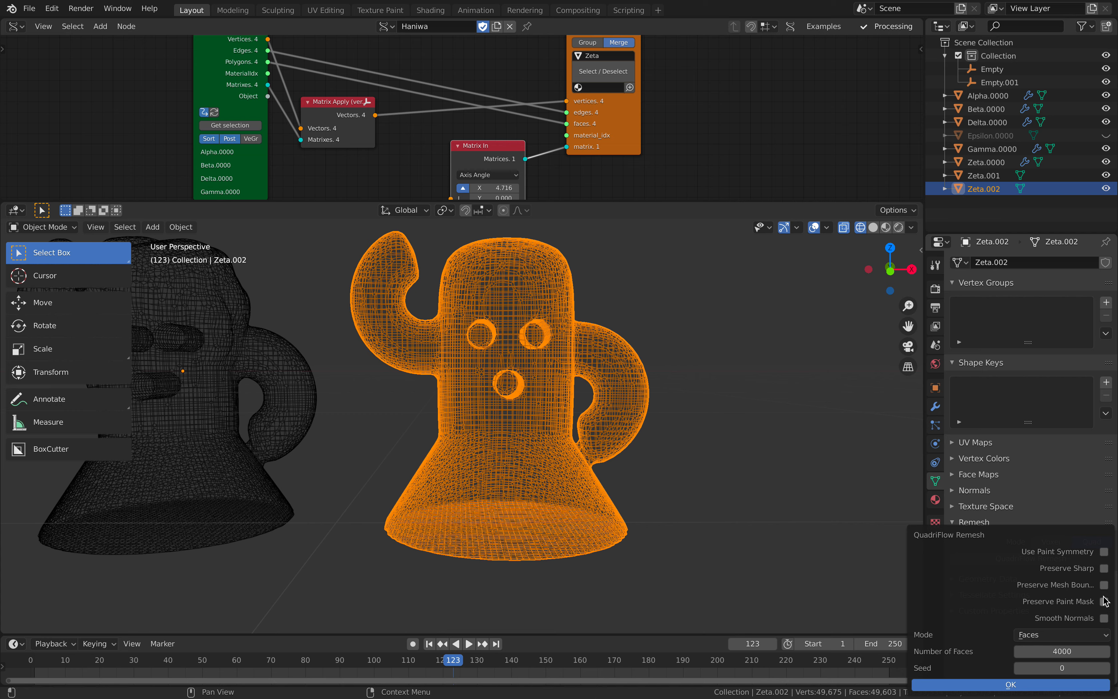
left_click(1070, 650)
key("Return")
left_click(1065, 636)
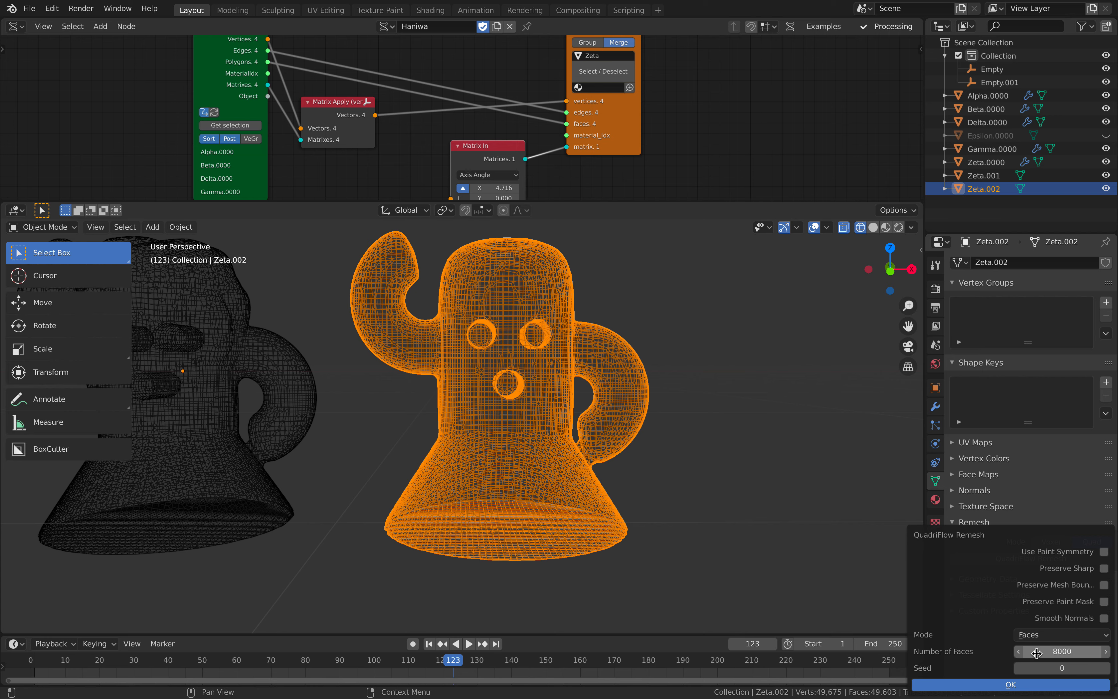
left_click(1011, 684)
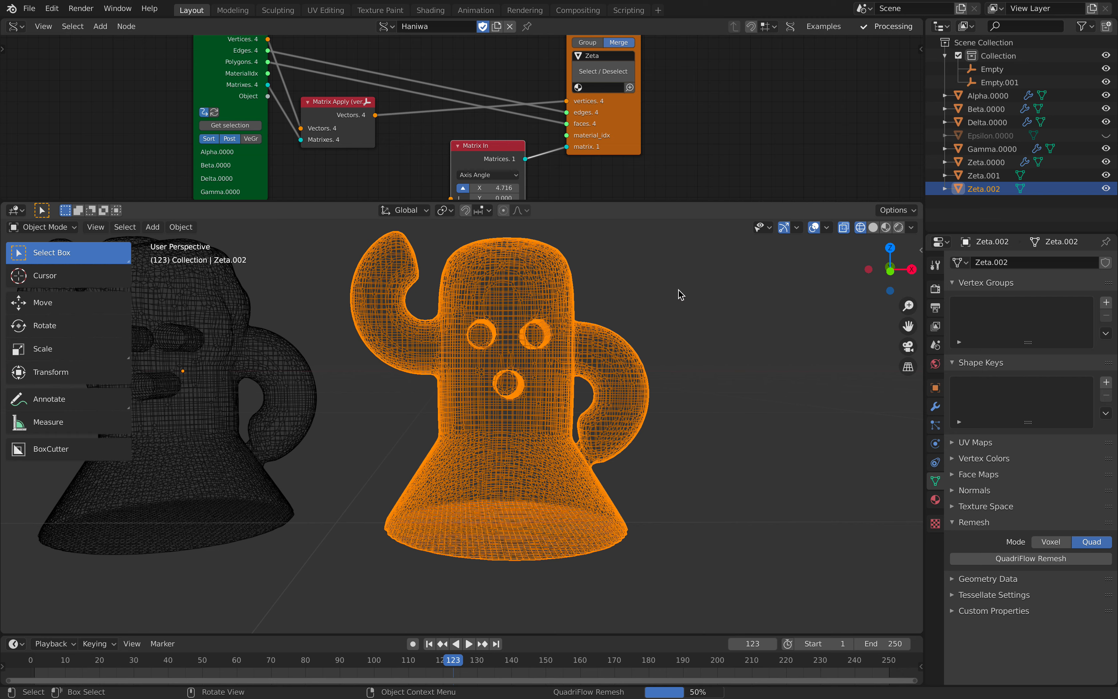
- Deselect the remeshed figure and examine its quad topology around the face, arms and skirt from several angles
left_click(650, 306)
left_click(528, 309)
middle_click_drag(528, 308, 540, 302)
left_click(631, 301)
middle_click_drag(629, 296, 638, 300)
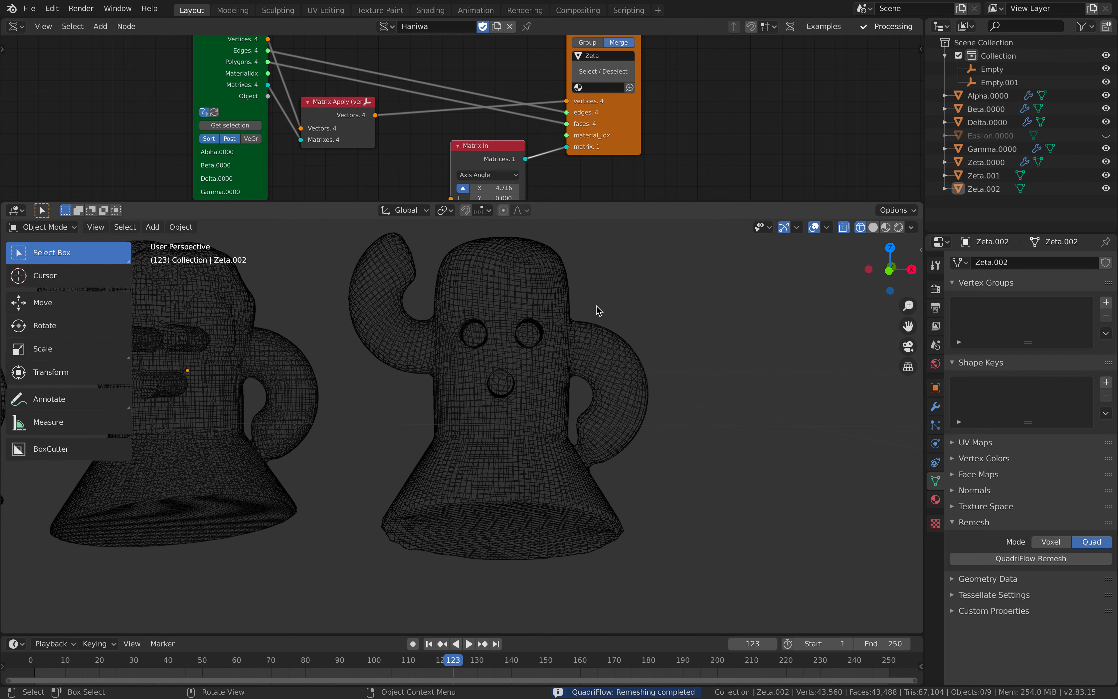
scroll(597, 306, "down", 1)
middle_click_drag(534, 313, 658, 308, "shift")
scroll(658, 308, "up", 2)
middle_click_drag(624, 348, 515, 346, "shift")
scroll(610, 348, "up", 3)
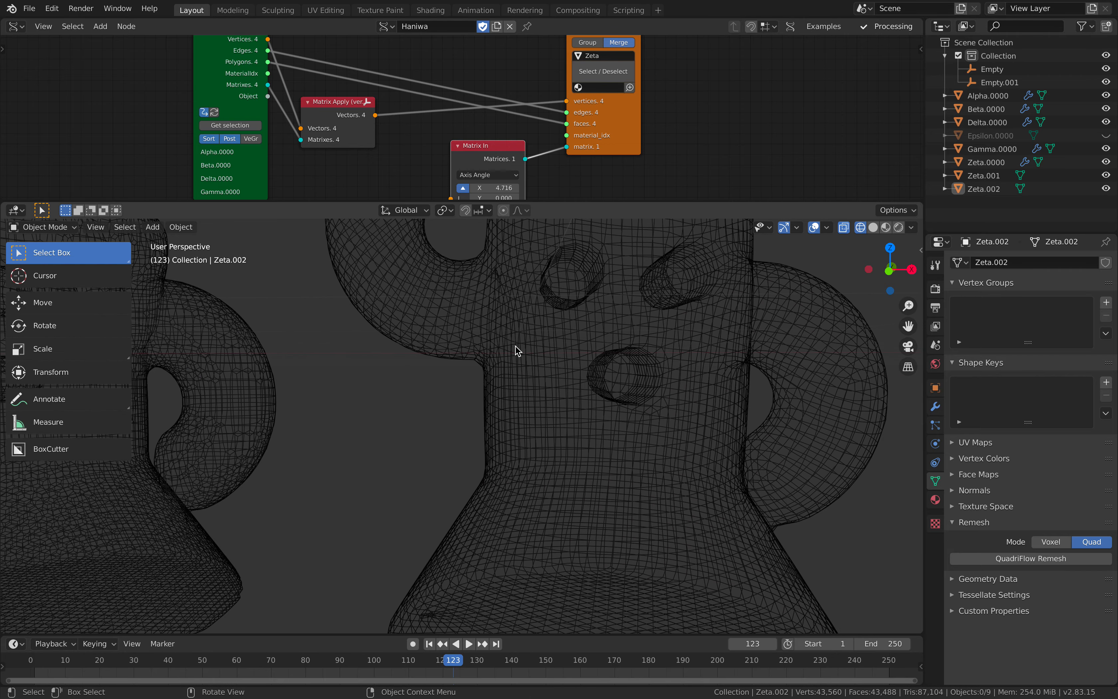
scroll(754, 420, "down", 1)
scroll(745, 363, "down", 2)
middle_click_drag(746, 362, 621, 380)
scroll(621, 379, "up", 3)
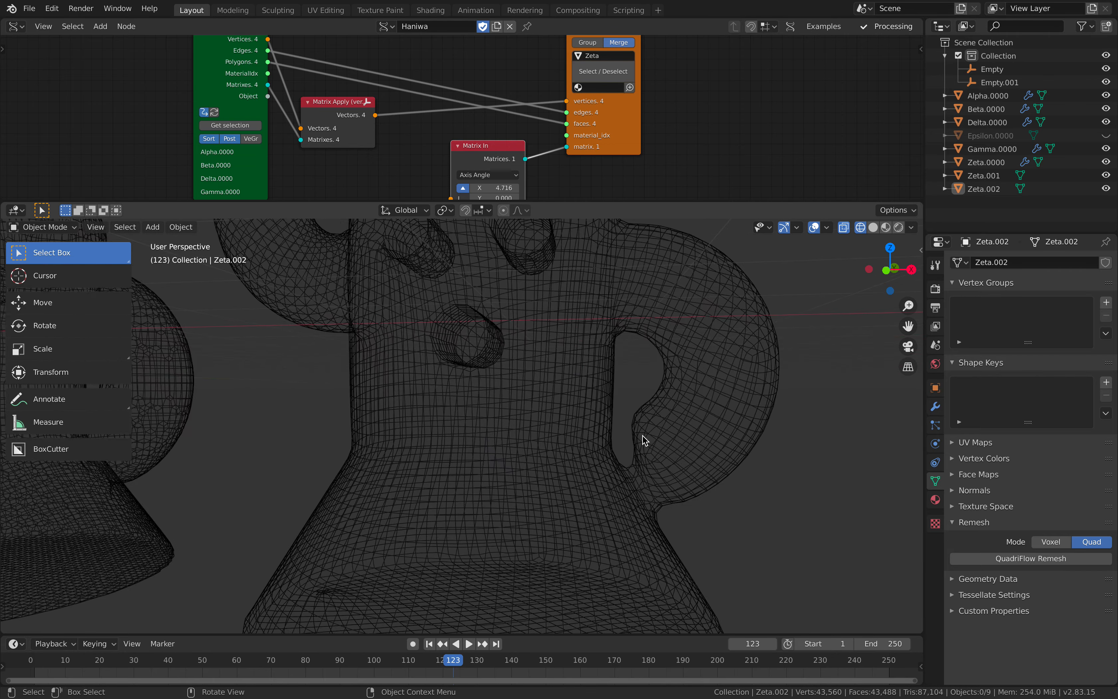
scroll(442, 321, "down", 2)
middle_click_drag(443, 321, 457, 333)
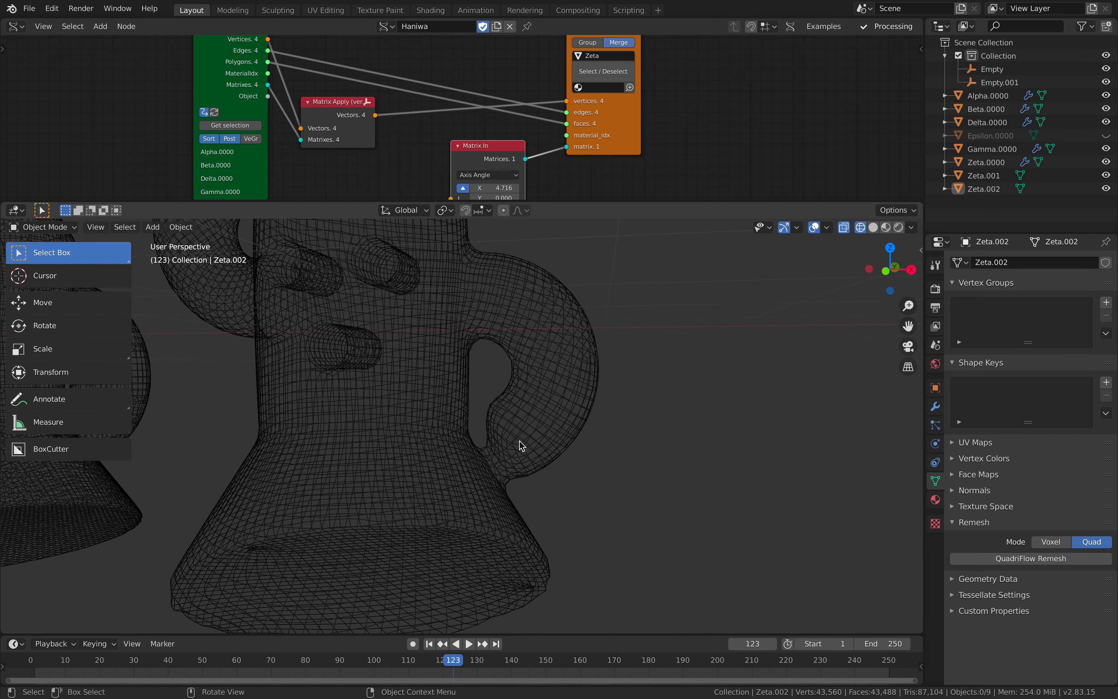
scroll(507, 486, "down", 4)
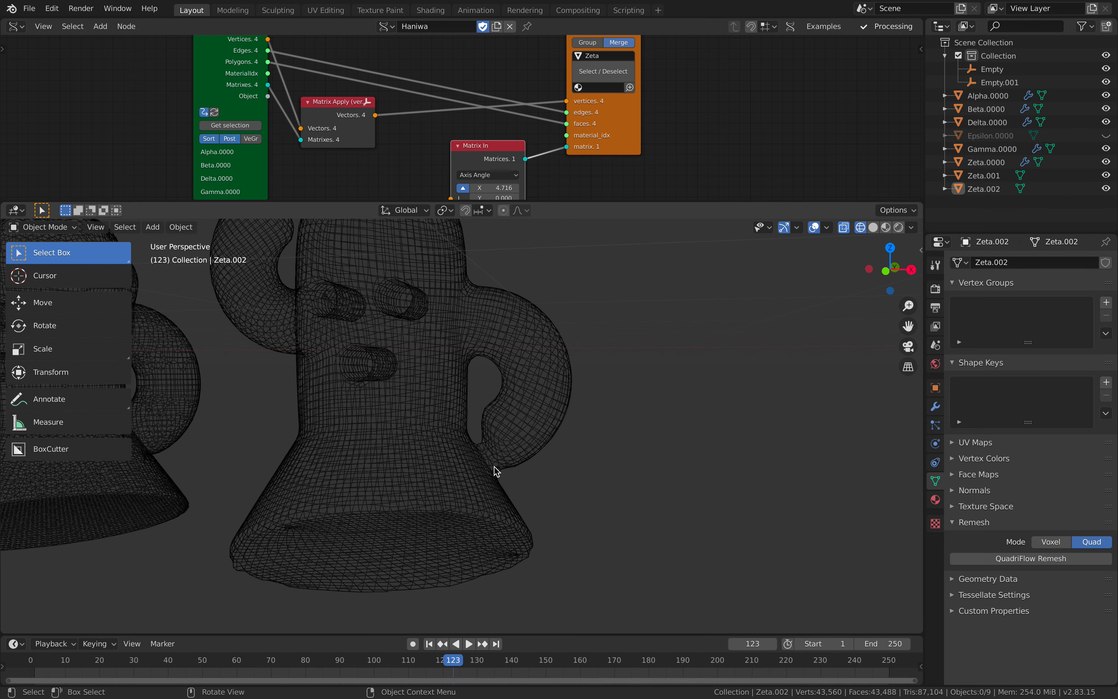
- Select Zeta.002, switch it to Sculpt Mode and display the scene in solid shading
left_click(448, 349)
left_click(69, 231)
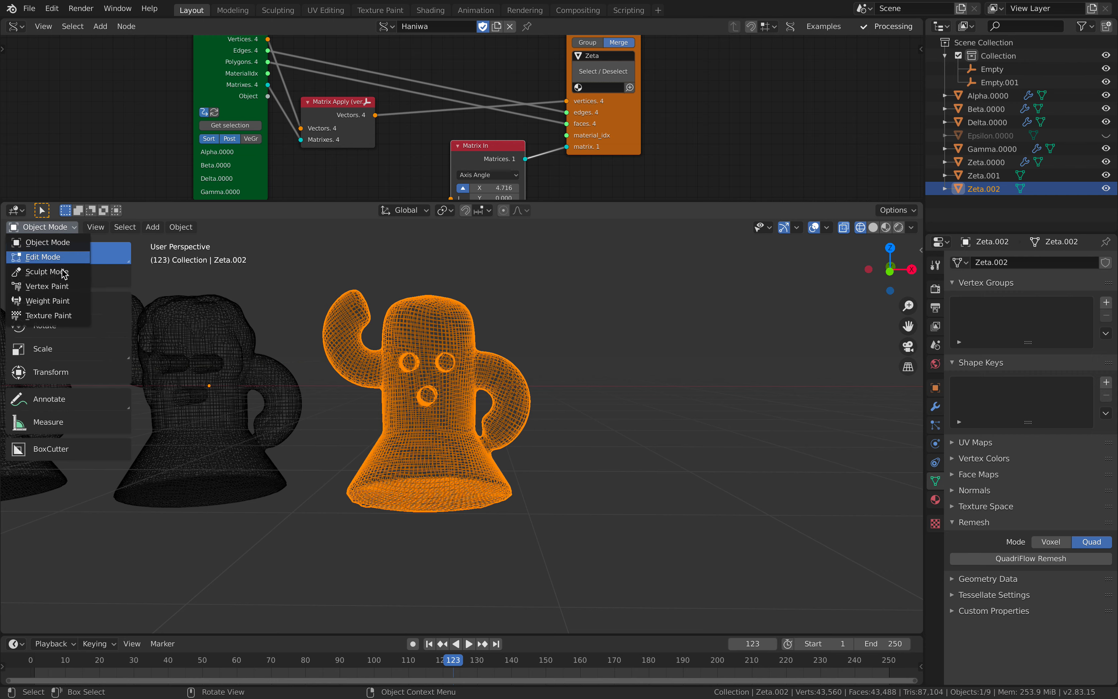
left_click(46, 268)
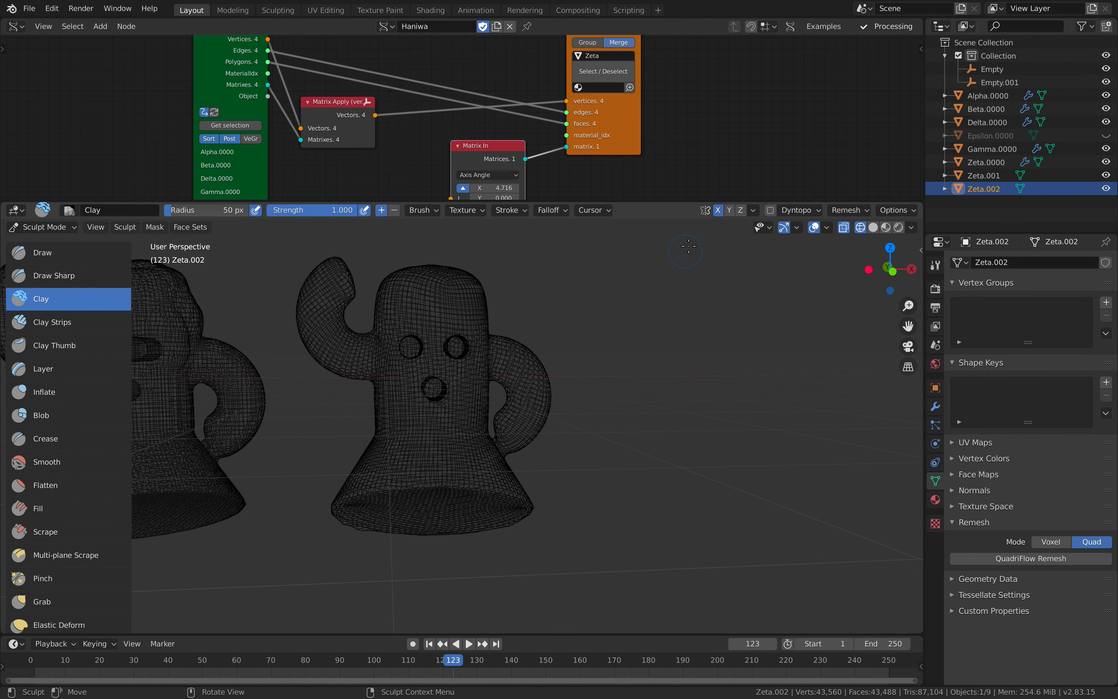
left_click(873, 227)
scroll(498, 334, "up", 5)
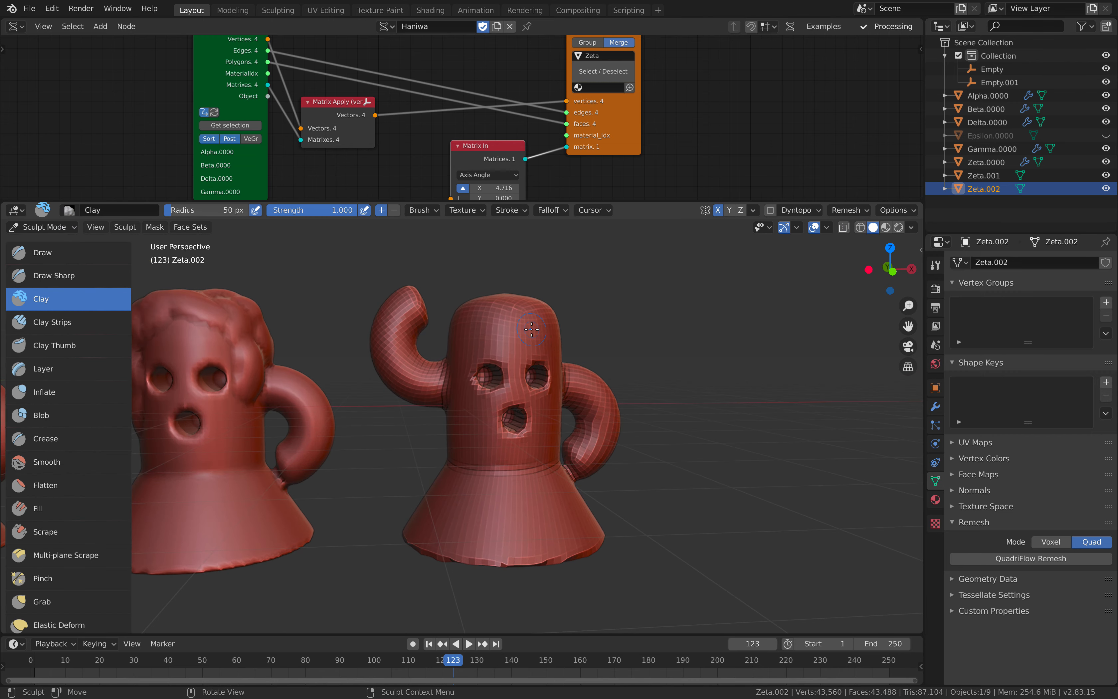
- Sculpt Clay strokes freehand over Zeta.002's body and skirt hem, adjusting the brush strength to 0.350, 0.552 and 0.682
middle_click_drag(513, 330, 518, 356)
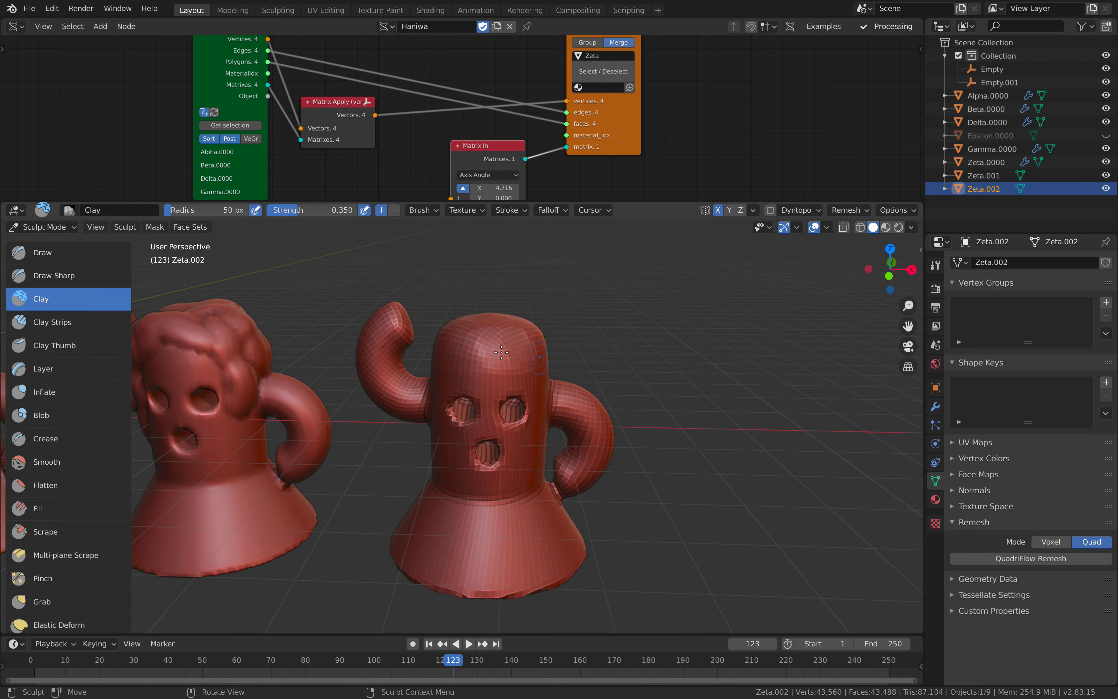
mouse_move(500, 354)
middle_mouse_down()
mouse_move(519, 391)
mouse_move(501, 444)
mouse_move(475, 448)
middle_mouse_up()
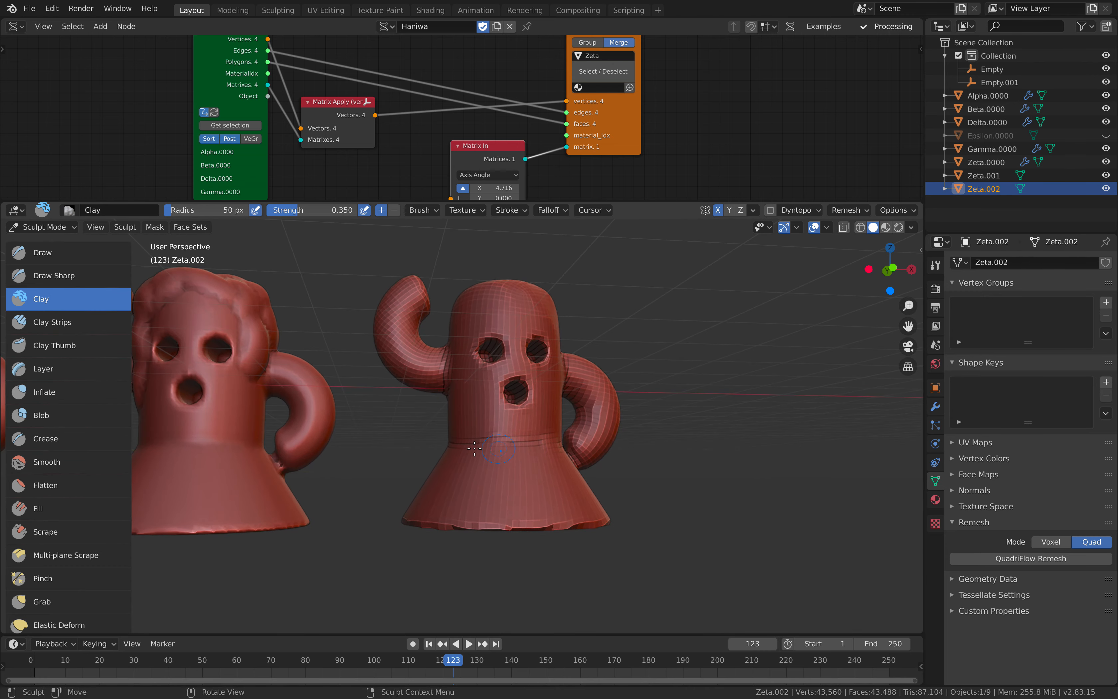
mouse_move(480, 516)
middle_mouse_down()
mouse_move(456, 524)
mouse_move(545, 467)
mouse_move(517, 443)
middle_mouse_up()
left_click_drag(299, 210, 318, 214)
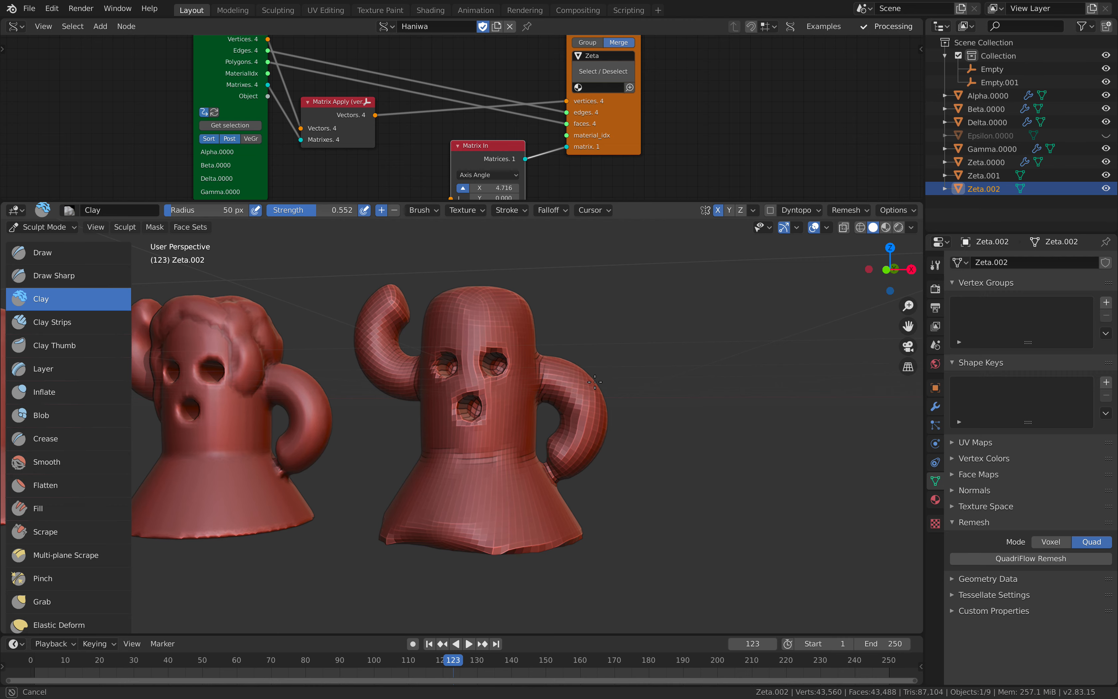
mouse_move(374, 359)
middle_mouse_down()
mouse_move(527, 372)
mouse_move(462, 377)
mouse_move(410, 287)
mouse_move(403, 378)
mouse_move(469, 357)
mouse_move(497, 311)
middle_mouse_up()
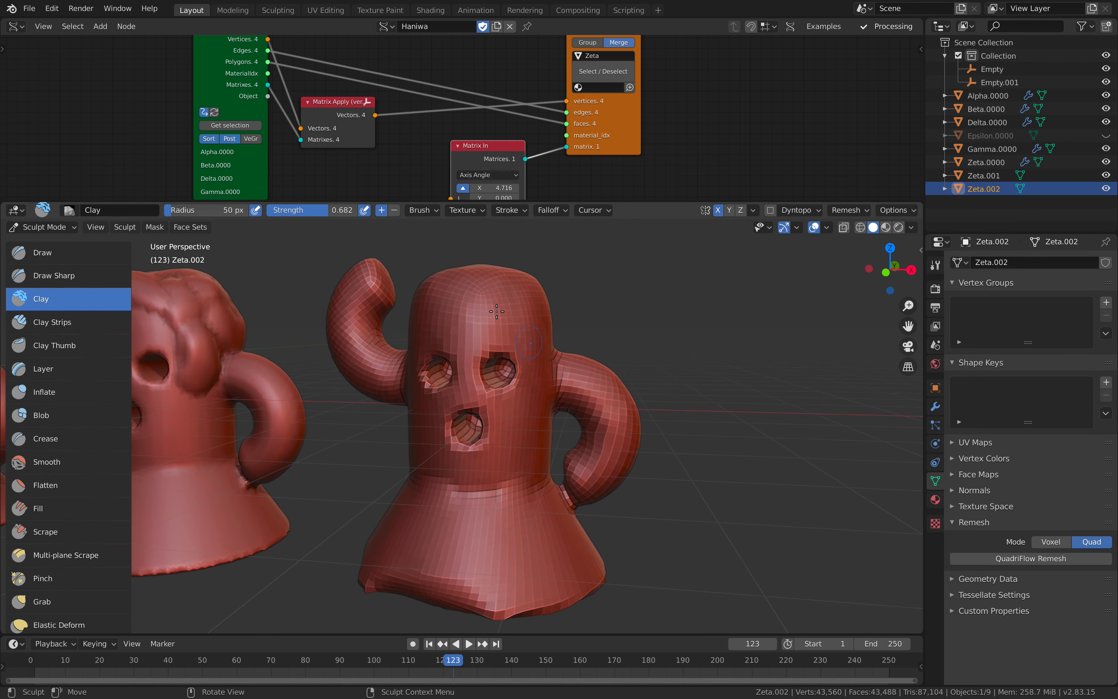
- Raise the Clay brush strength to 0.834 and sculpt further strokes beside the eye and over the lower body of Zeta.002
left_click_drag(341, 210, 343, 210)
left_click_drag(509, 348, 529, 368)
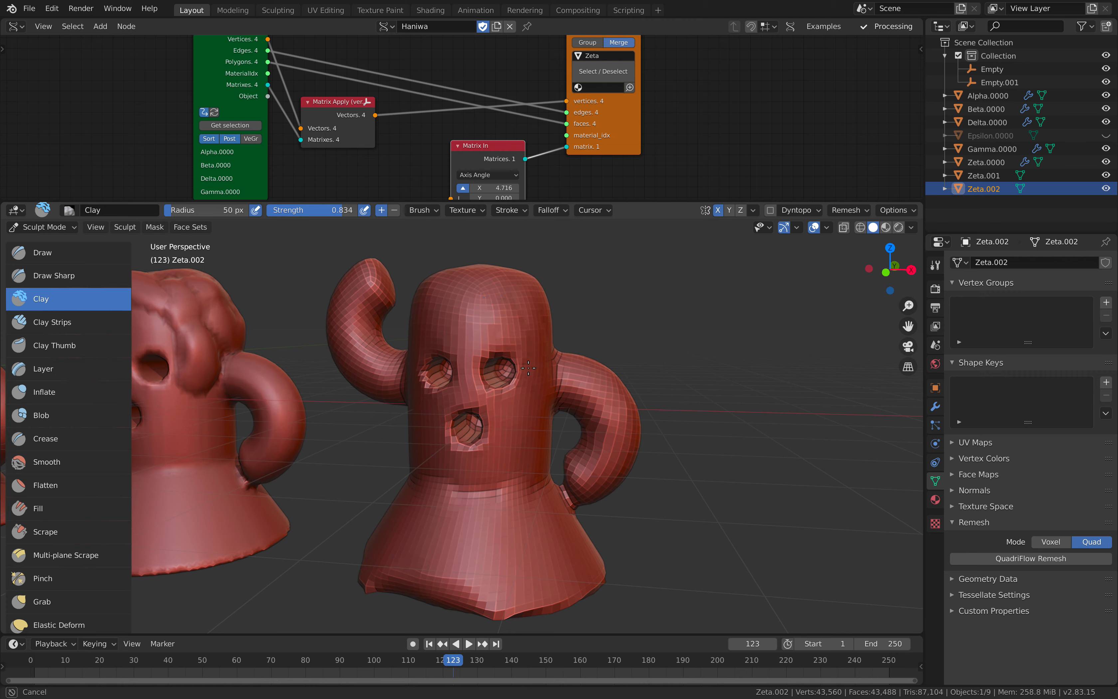
left_click_drag(539, 446, 495, 439)
scroll(375, 422, "down", 6)
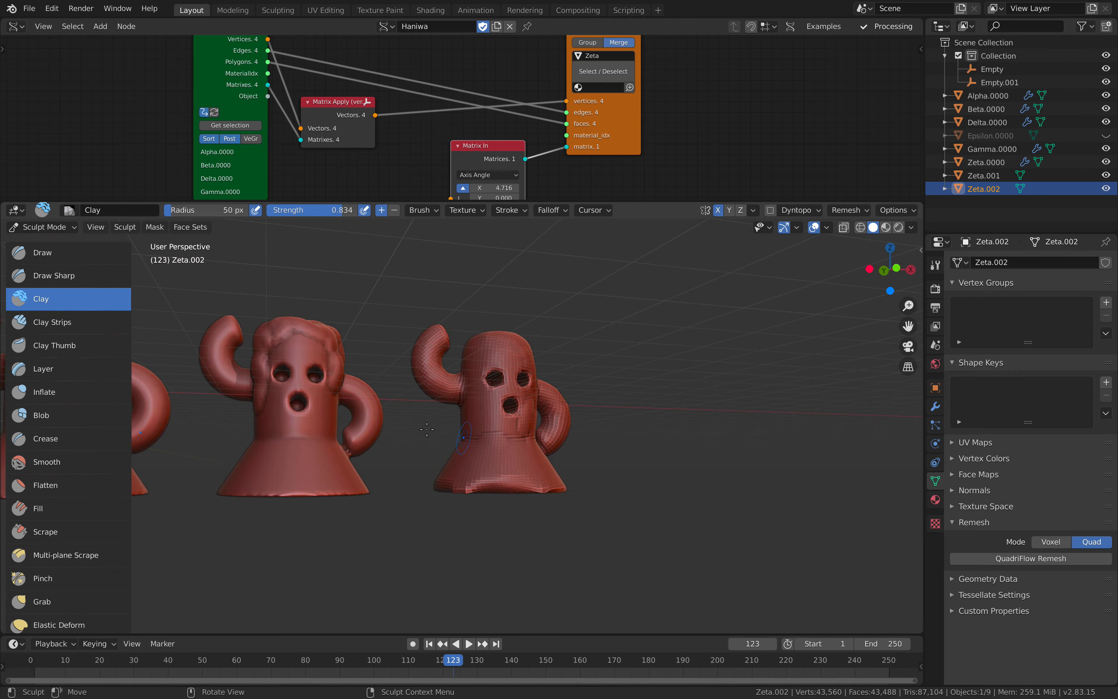
- Return to Object Mode and deselect all the figures
left_click(48, 229)
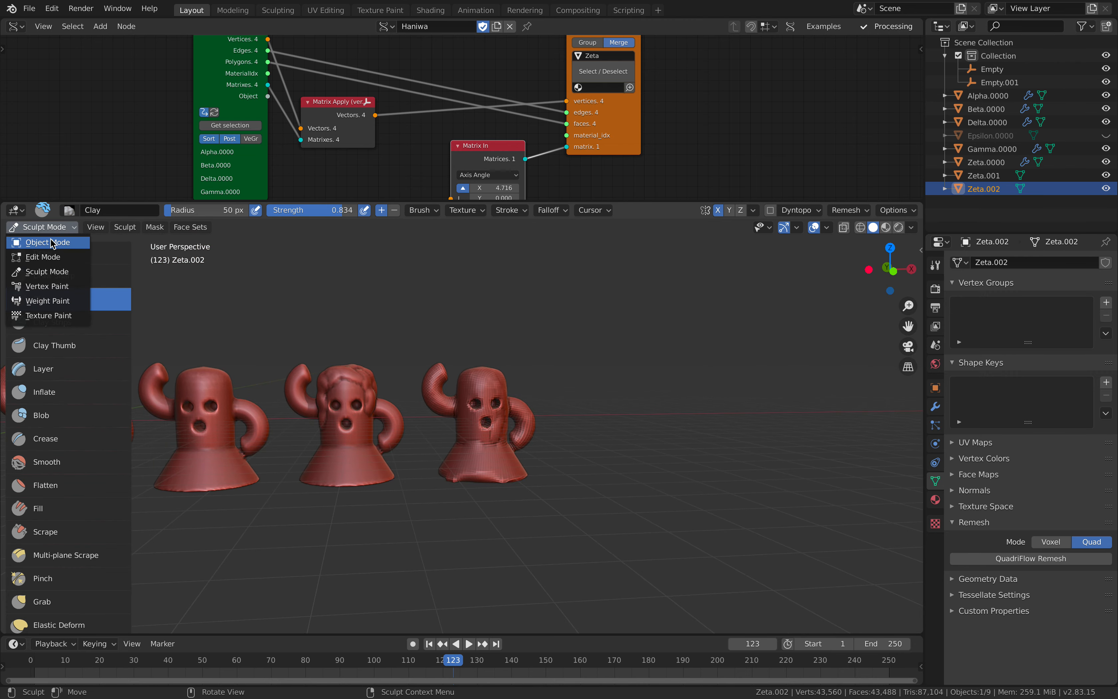
left_click(51, 241)
scroll(403, 324, "up", 2)
left_click(395, 322)
- Add a mesh cube and place it freehand above the head of the original node-based haniwa figure
middle_click_drag(398, 403, 492, 350)
key("shift+a")
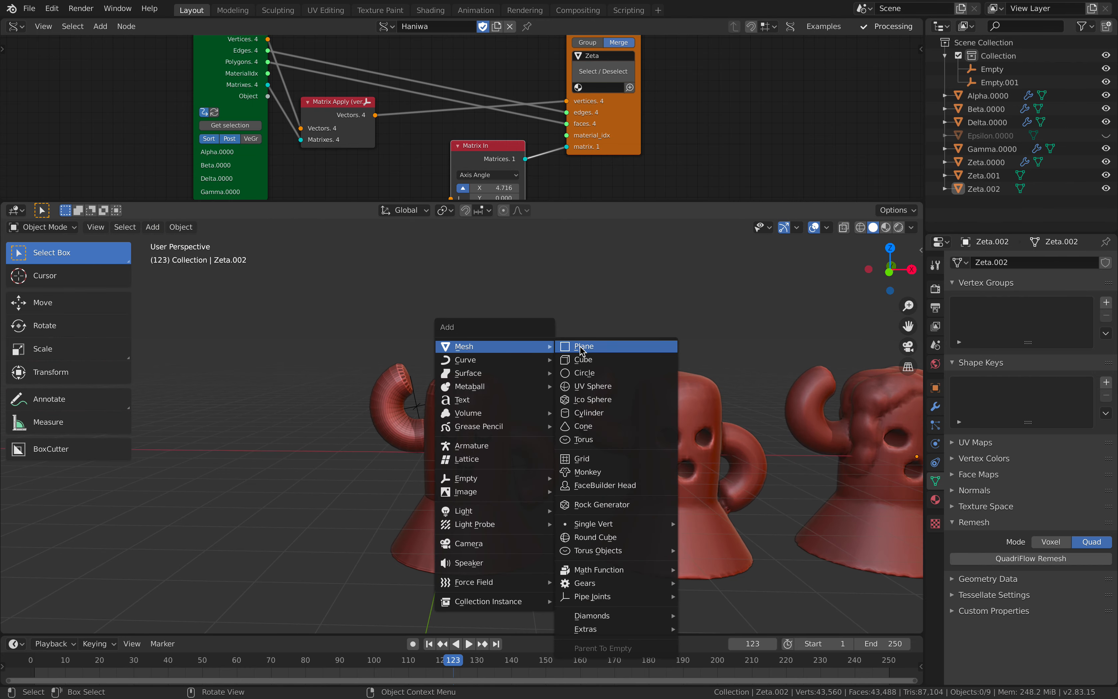
left_click(583, 364)
key("g")
left_click(517, 340)
middle_click_drag(517, 340, 487, 351)
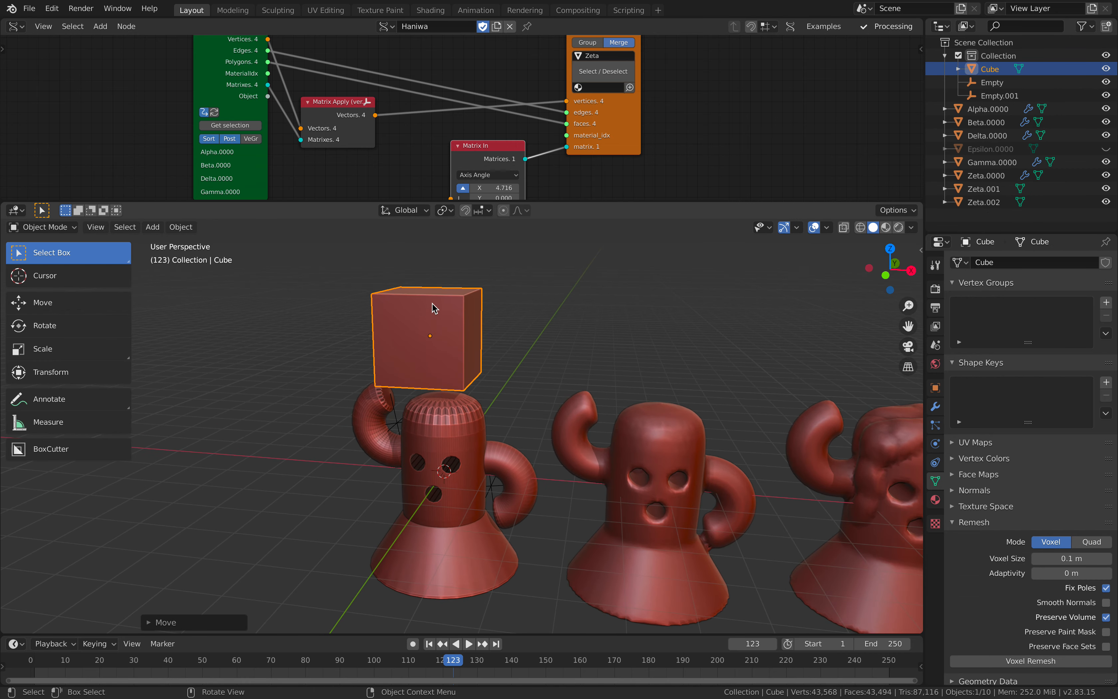
- Enter Edit Mode on the cube and merge all its vertices at the center into a single vertex
key("Tab")
right_click(456, 324)
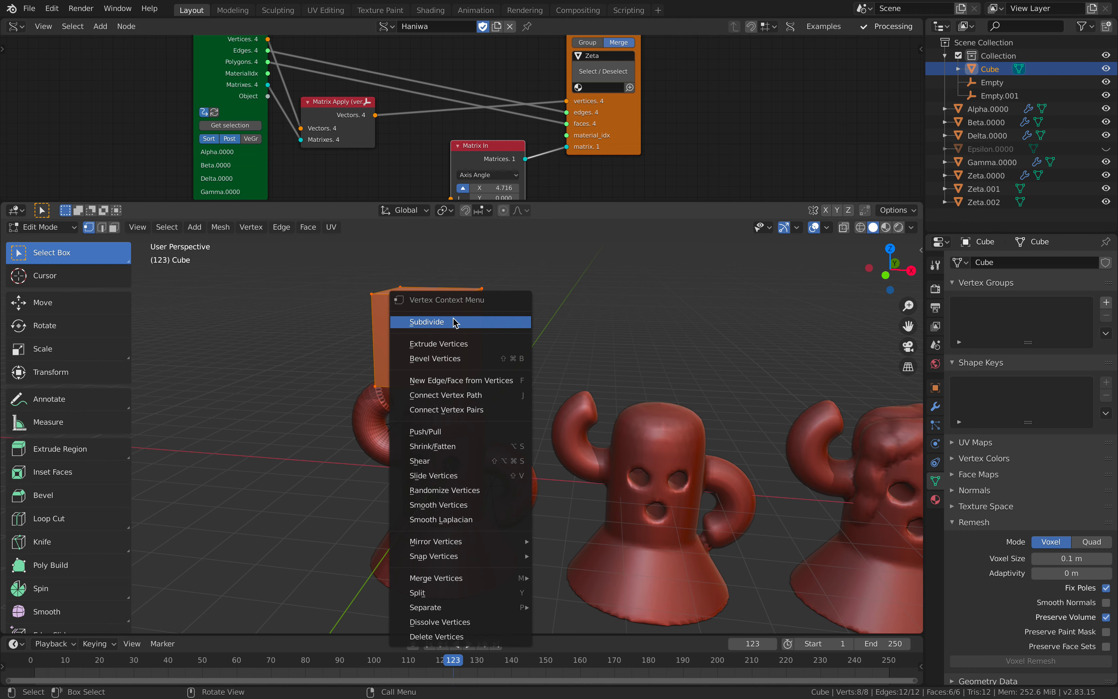
mouse_move(479, 579)
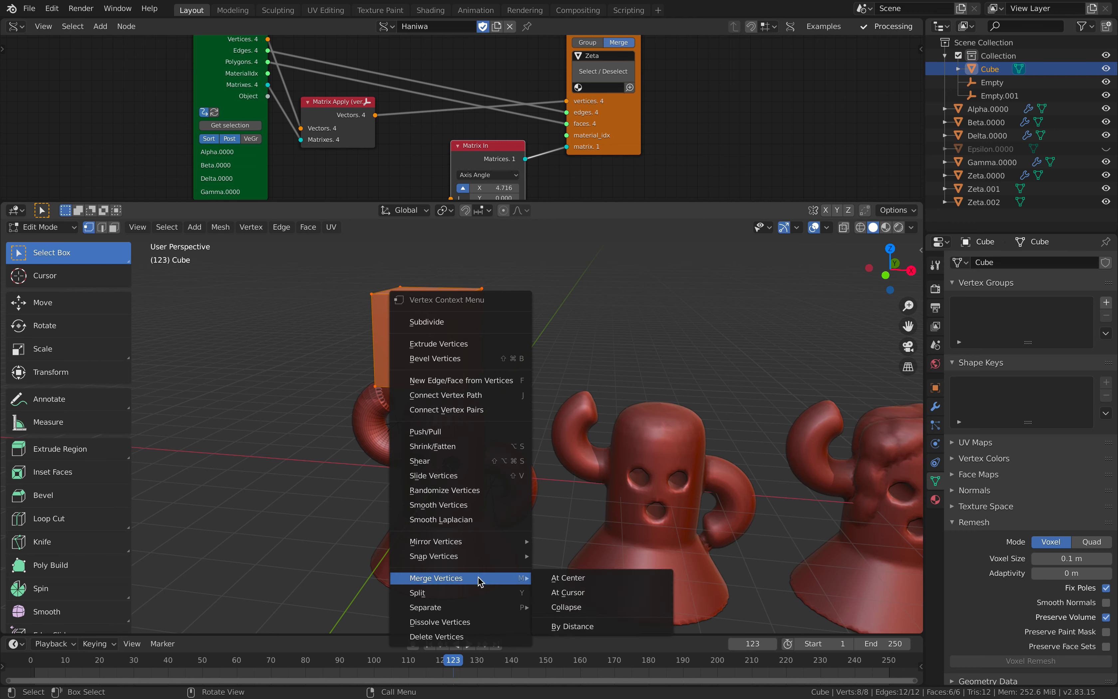
left_click(568, 581)
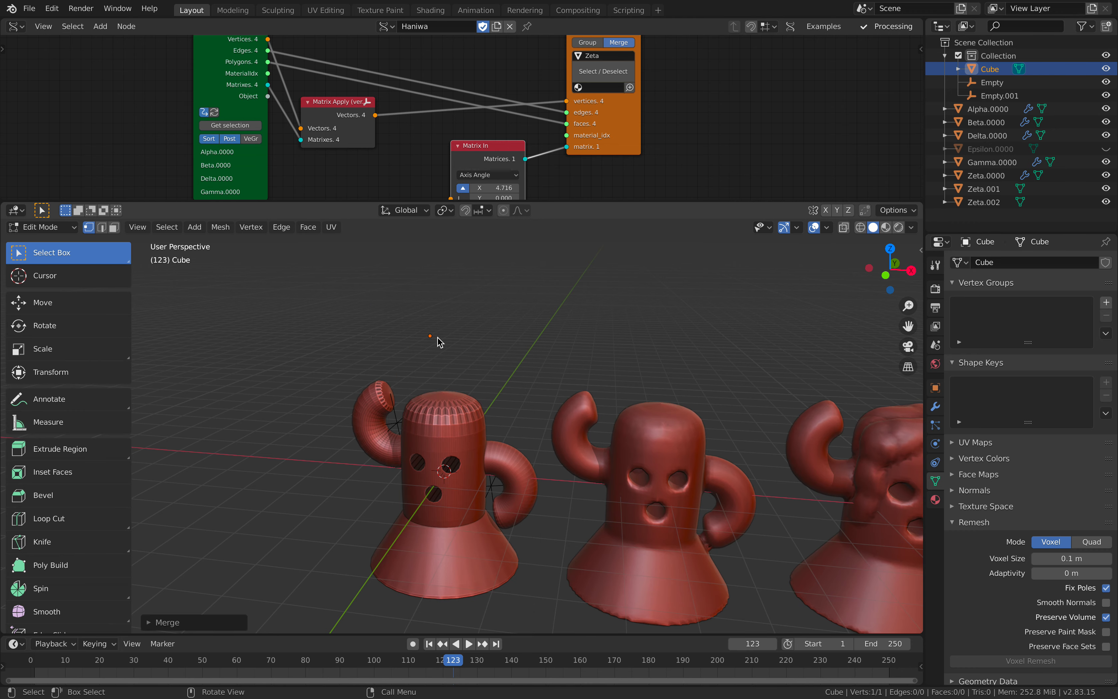
- Extrude the single vertex three times into a bent chain of edges above the figure and return to Object Mode
middle_click_drag(461, 334, 459, 384)
key("e")
left_click(466, 341)
key("e")
left_click(497, 316)
key("e")
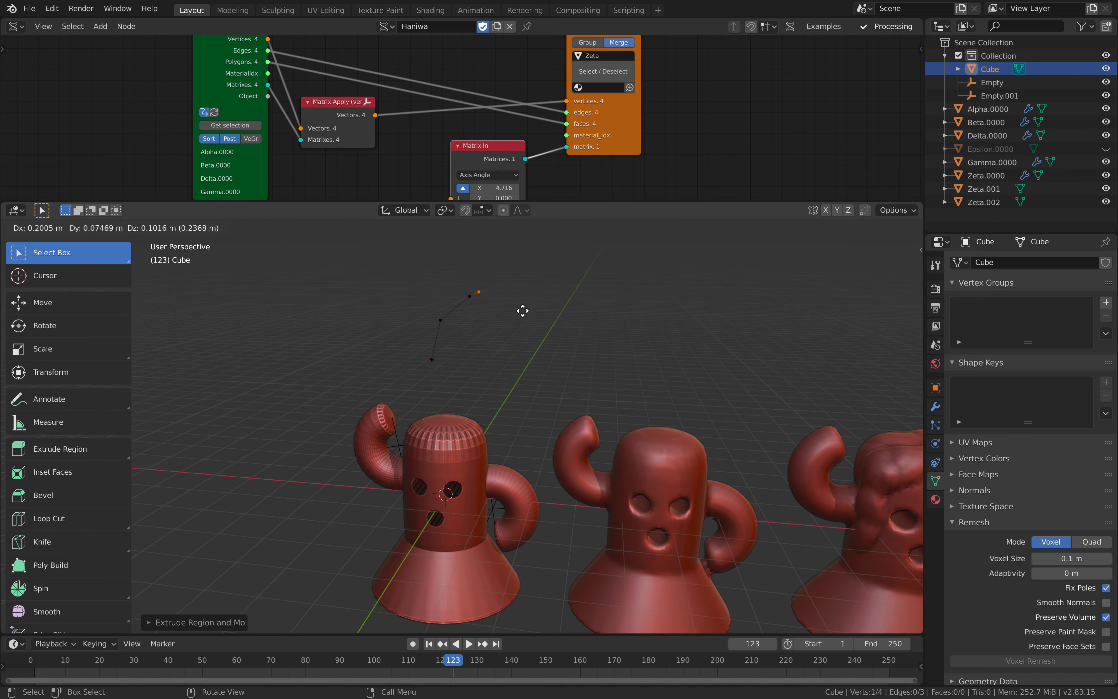
left_click(529, 317)
middle_click_drag(529, 317, 459, 348)
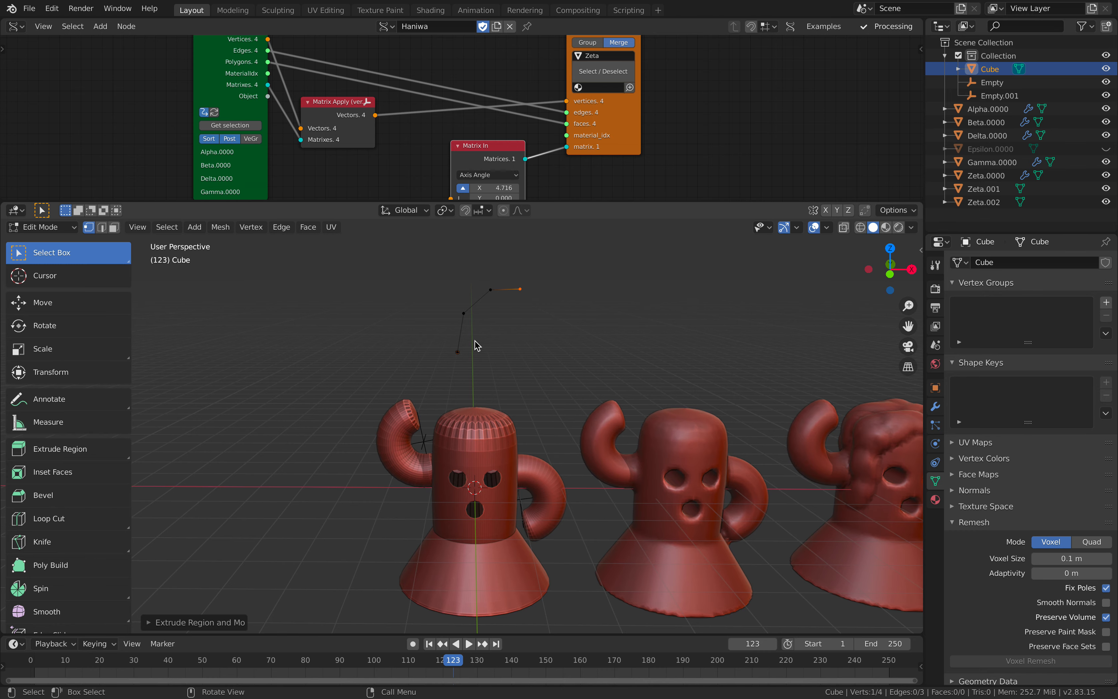
key("Tab")
- Add a Skin modifier to the edge chain and move it down onto the node-based figure's head
middle_click_drag(516, 318, 507, 295)
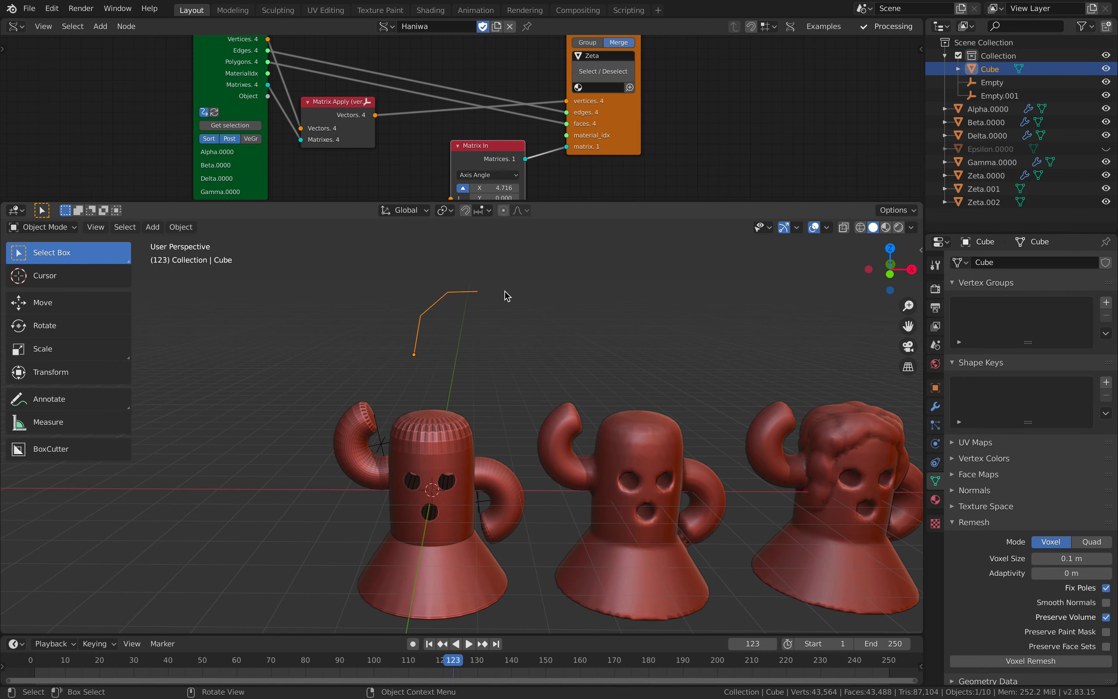
left_click(935, 406)
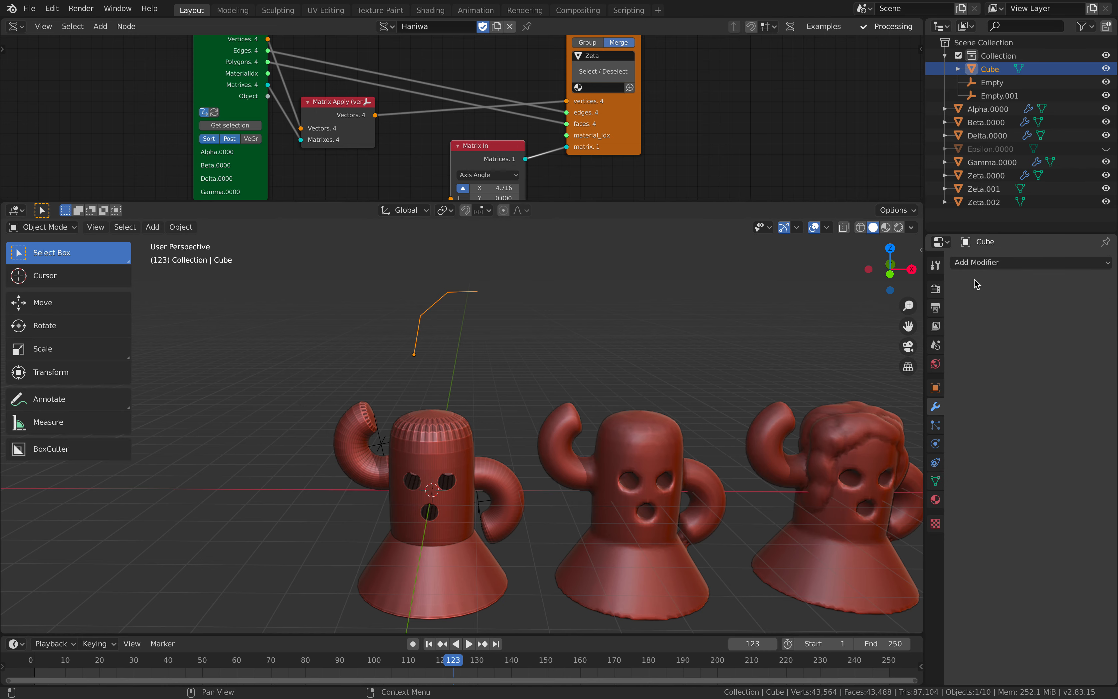
left_click(970, 262)
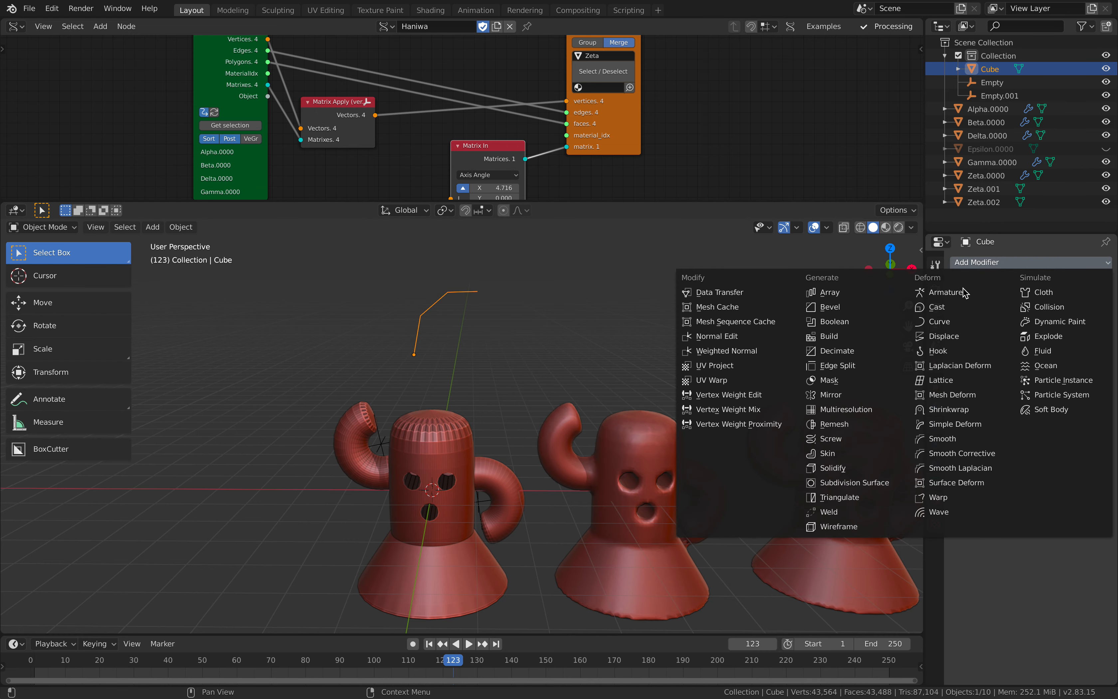
left_click(881, 453)
middle_click_drag(464, 308, 453, 299)
key("g")
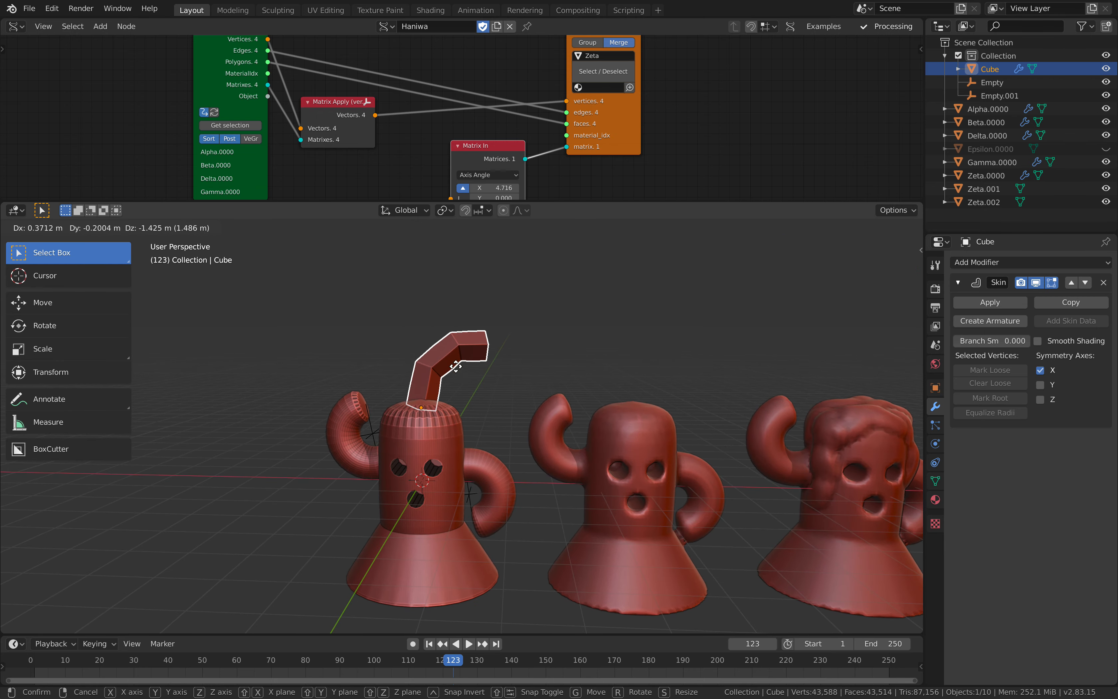
left_click(455, 366)
- Turn on X-ray in Edit Mode, move the chain's end vertex up and outward, and shrink its skin radius to taper the tip
mouse_move(456, 367)
middle_mouse_down()
mouse_move(589, 390)
mouse_move(476, 374)
middle_mouse_up()
key("Tab")
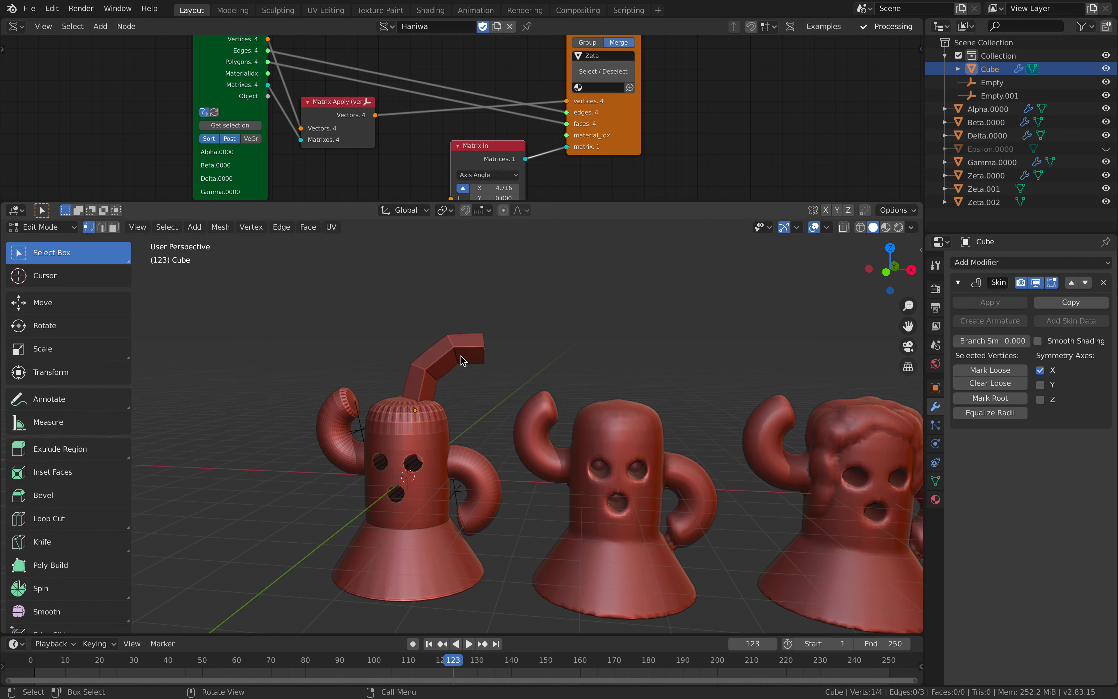
scroll(466, 353, "up", 3)
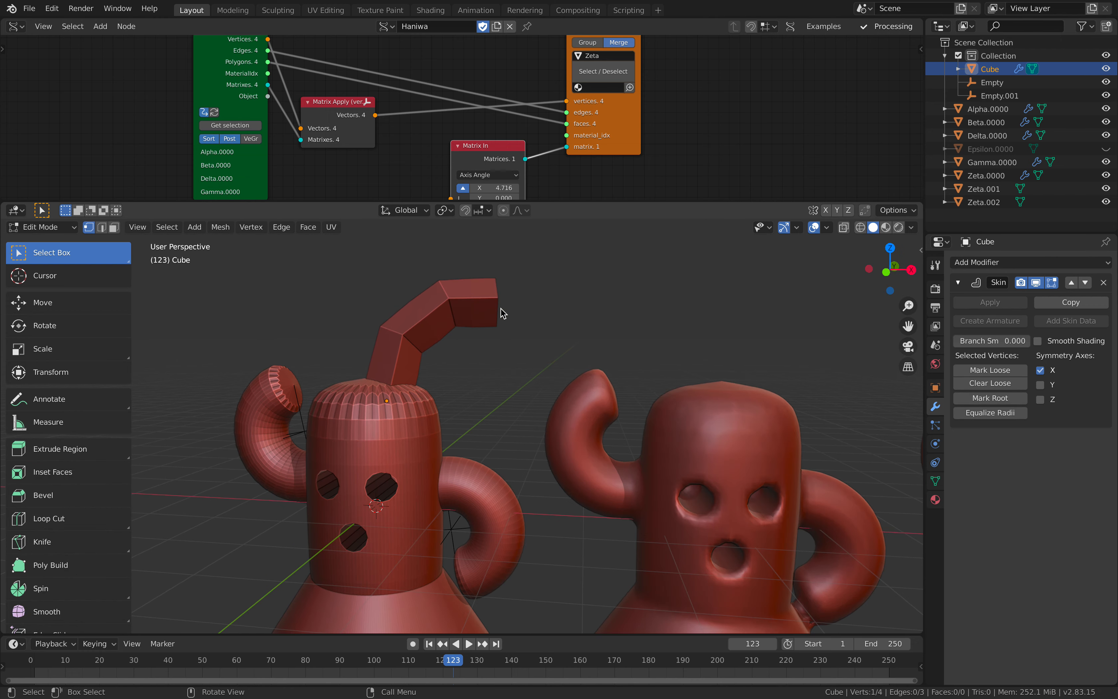
key("alt+z")
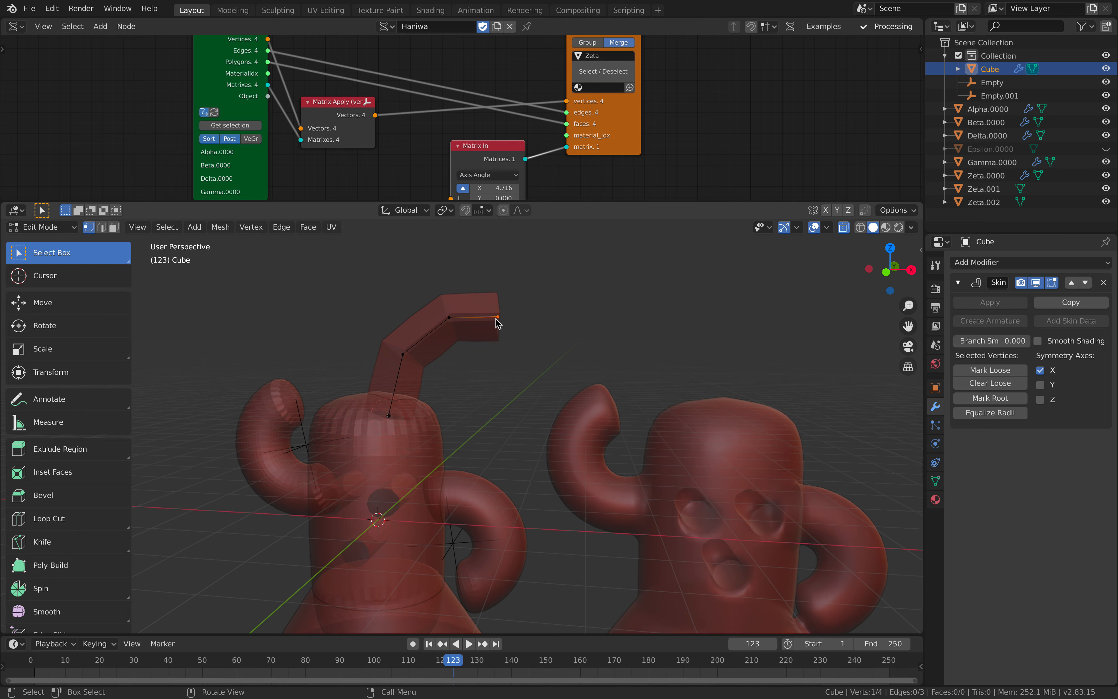
key("g")
left_click(511, 309)
key("s")
left_click(537, 345)
- Reposition the chain's two bend vertices and its end vertex to smooth the curve of the branch
left_click(449, 318)
key("g")
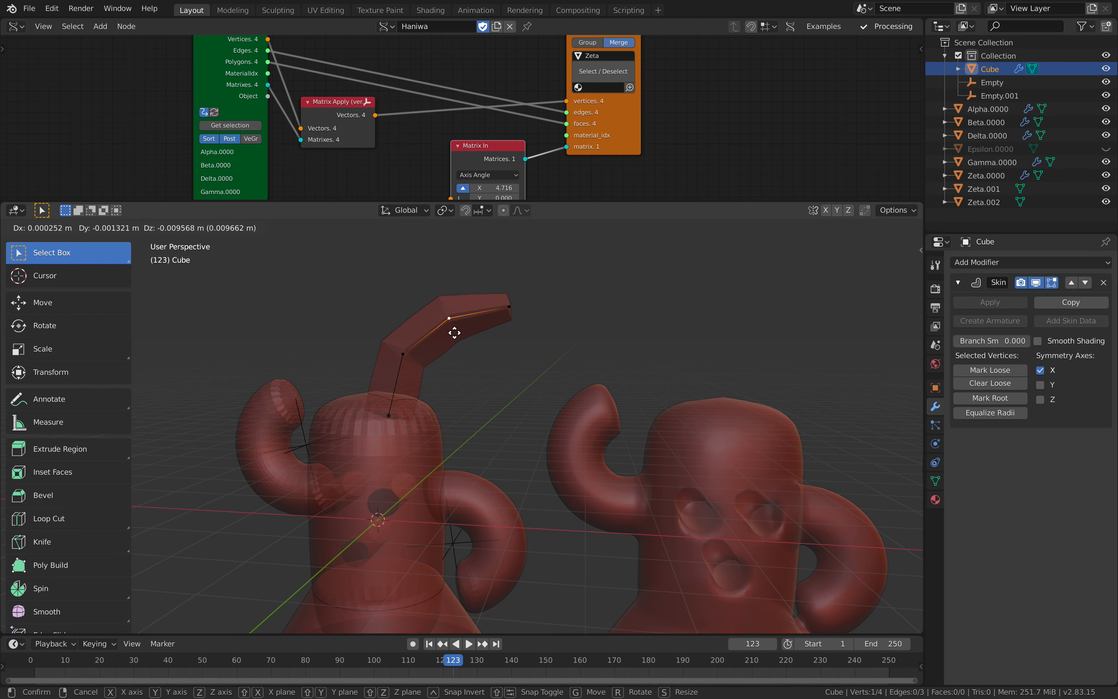
left_click(460, 330)
left_click(409, 355)
key("g")
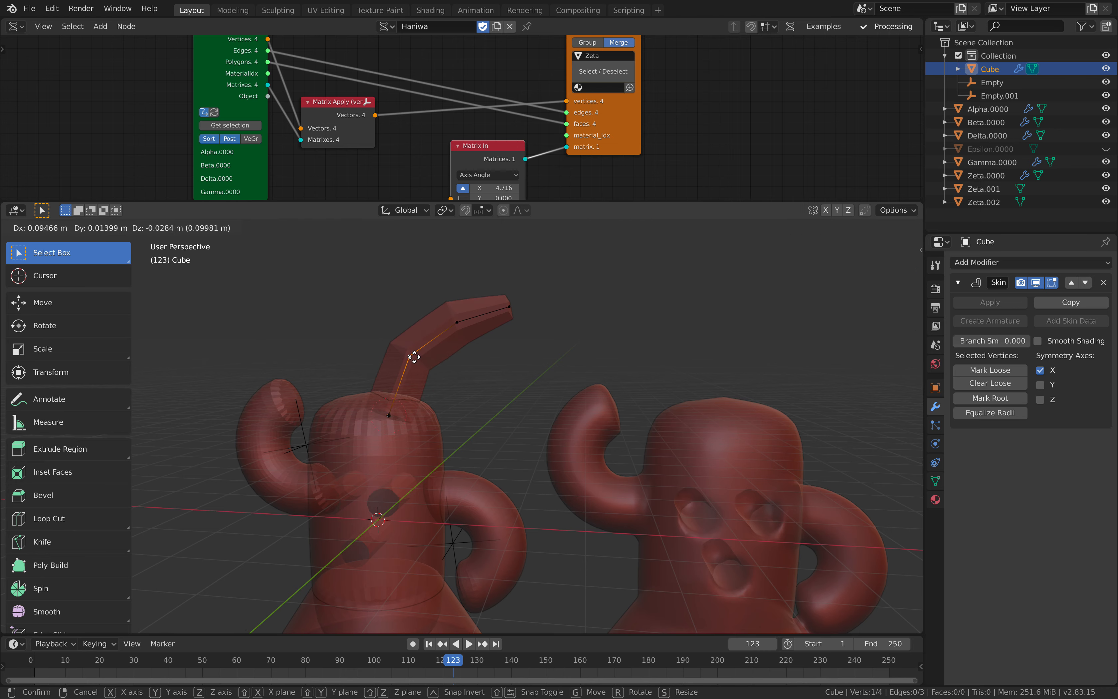
left_click(413, 356)
left_click(461, 322)
key("g")
left_click(521, 310)
left_click(513, 306)
key("g")
left_click(524, 315)
- Extrude a second two-segment branch to the opposite side from the lower bend vertex and reduce the skin radius at its tip
left_click(410, 356)
middle_click_drag(424, 357, 429, 365)
key("e")
left_click(377, 326)
key("e")
left_click(323, 316)
key("ctrl+a")
left_click(392, 354)
- Move and resize the new branch's bend vertex and enlarge the skin radius at the fork vertex by about 1.66
left_click(385, 333)
key("g")
left_click(395, 334)
key("ctrl+a")
left_click(501, 376)
left_click(438, 372)
key("ctrl+a")
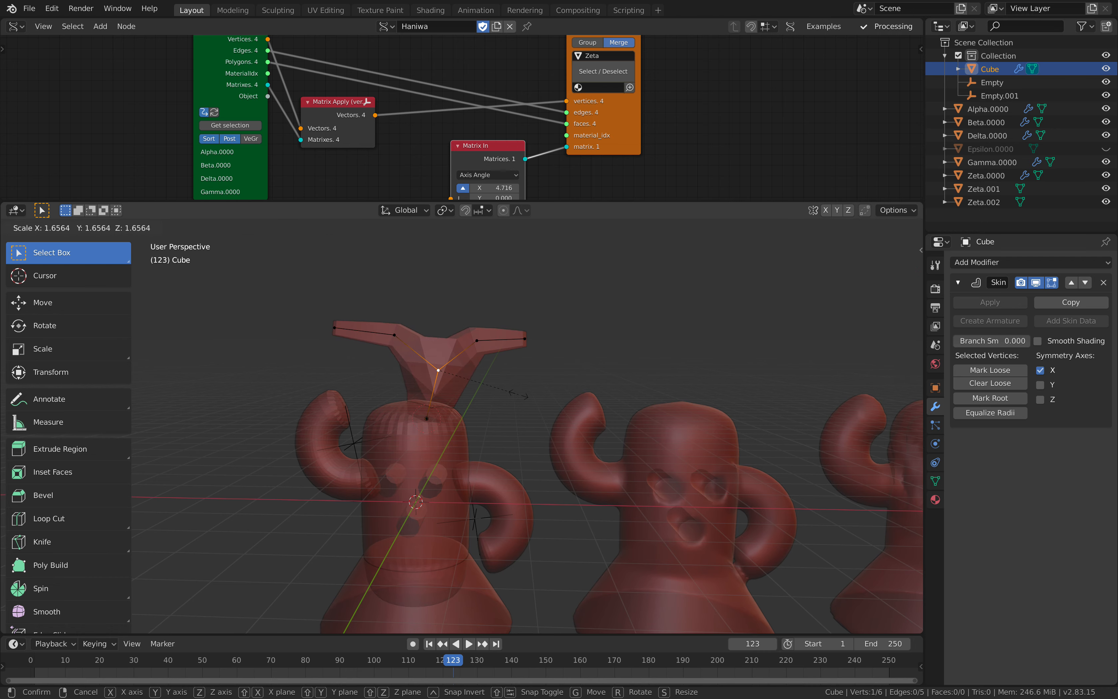
left_click(504, 391)
- Return to Object Mode, nudge the antlers over the head and add a Subdivision Surface modifier with viewport level 2
key("Tab")
scroll(502, 397, "down", 1)
key("g")
left_click(491, 388)
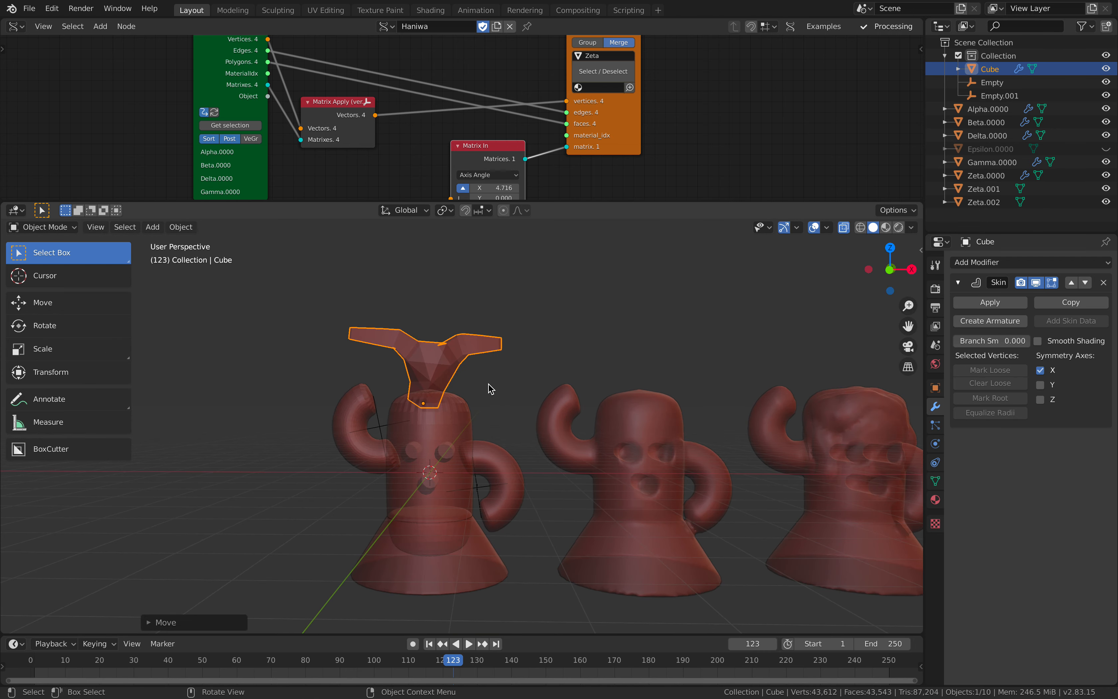
middle_click_drag(518, 378, 486, 386)
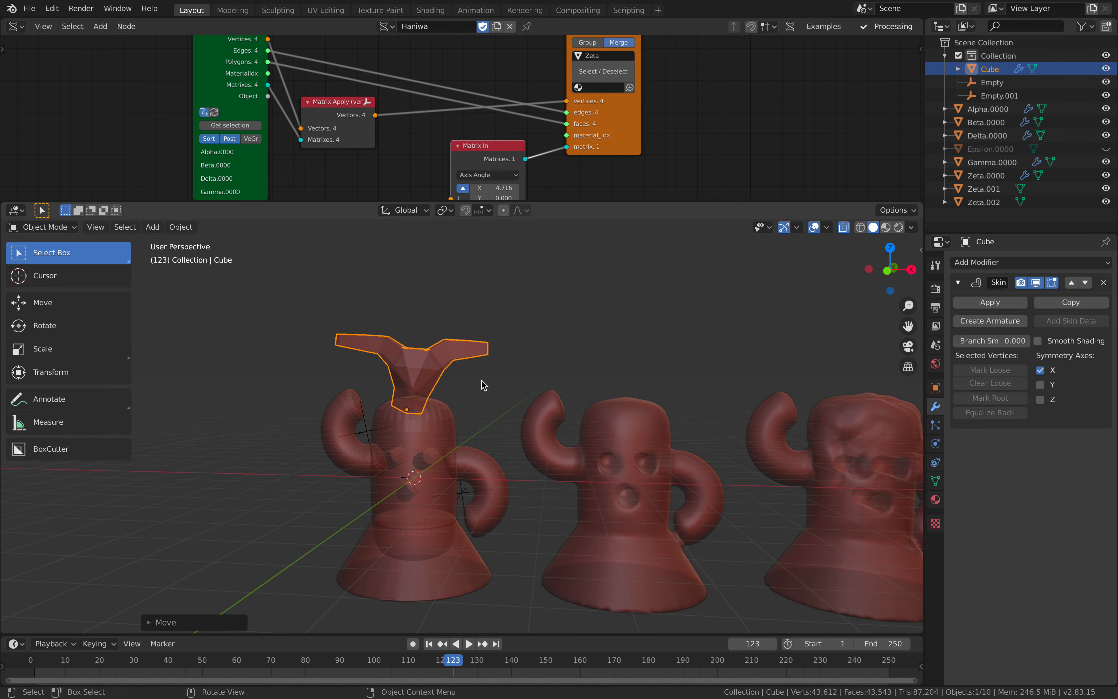
key("ctrl+2")
left_click(482, 384)
middle_click_drag(482, 383, 492, 382)
- Shift the smoothed antlers slightly over the head, deselect everything and turn off X-ray display
left_click(455, 371)
key("g")
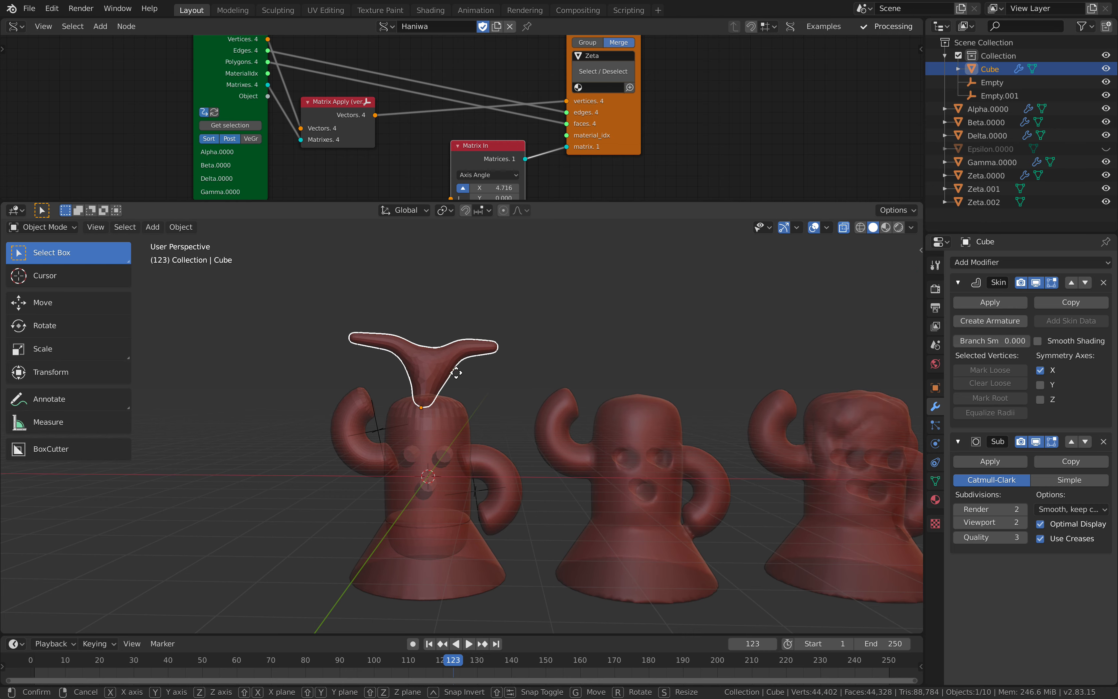
left_click(468, 379)
key("a")
left_click(489, 382)
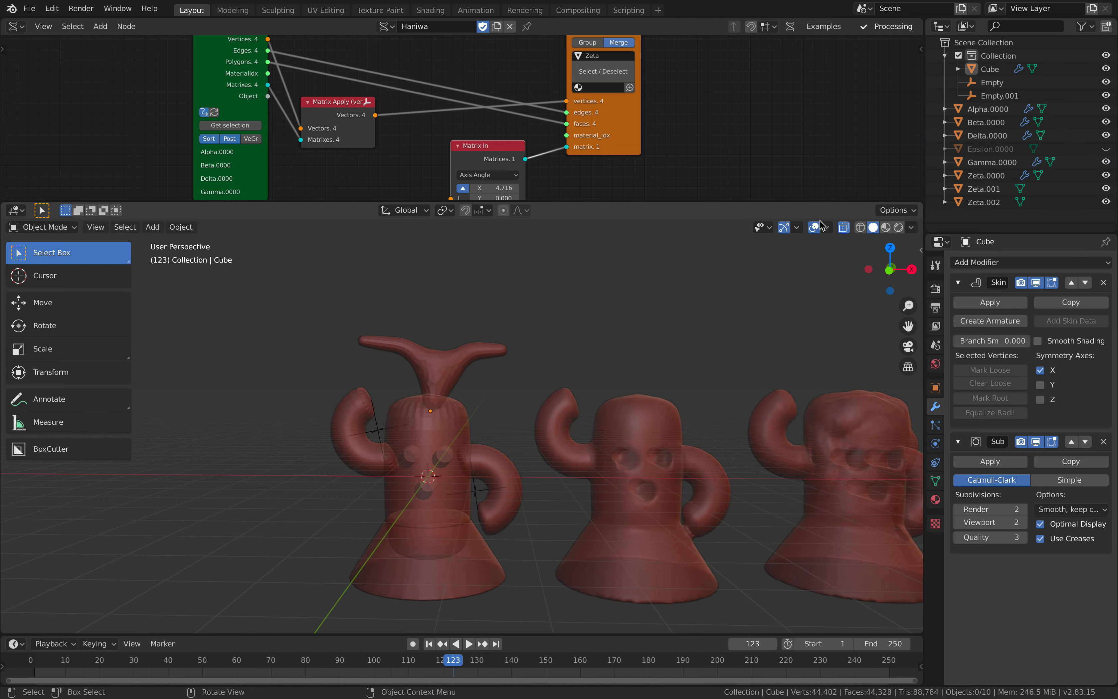
left_click(842, 228)
middle_click_drag(515, 377, 490, 353, "shift")
- Reposition the antlers freehand on top of the node-based figure's head and leave them selected
left_click(407, 370)
middle_click_drag(404, 386, 452, 378)
key("g")
left_click(361, 423)
left_click(453, 378)
left_click(443, 368)
left_click(451, 420)
left_click(442, 368)
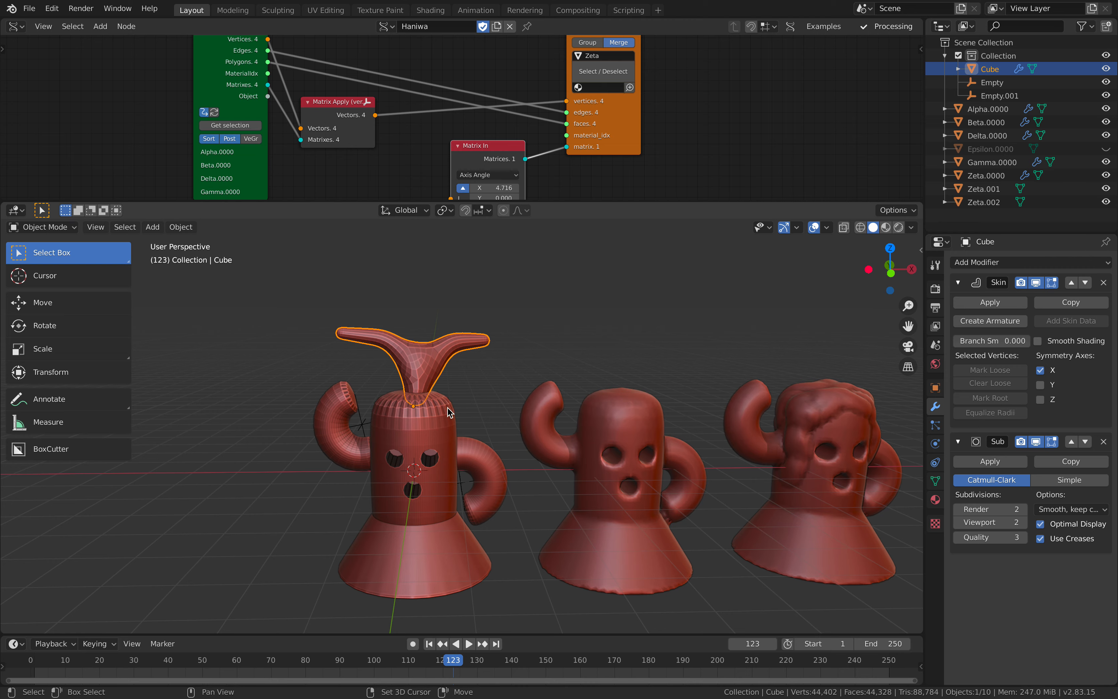
- Add the body, both arms and the skirt to the antler selection and load all five objects into the Objects In node
left_click(437, 439, "shift")
left_click(483, 467, "shift")
left_click(422, 551, "shift")
left_click(339, 455, "shift")
mouse_move(340, 455)
middle_mouse_down()
mouse_move(361, 455)
mouse_move(329, 453)
middle_mouse_up()
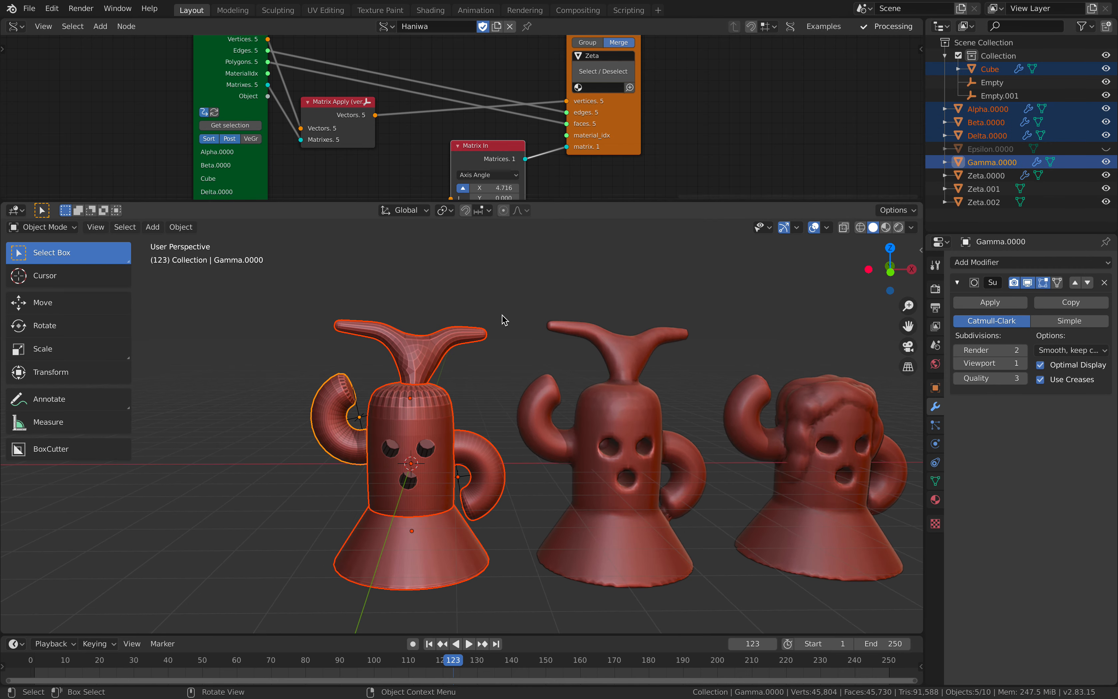
scroll(545, 161, "down", 2)
middle_click_drag(620, 397, 526, 395)
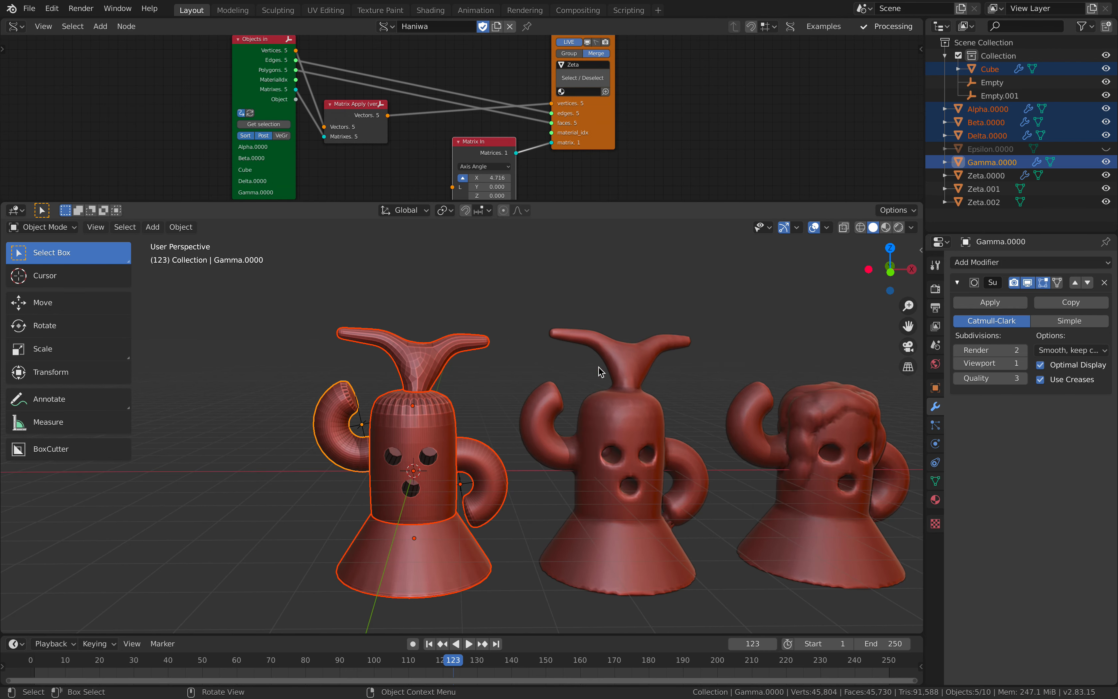
scroll(506, 384, "up", 2)
scroll(509, 389, "down", 2)
scroll(510, 391, "up", 2)
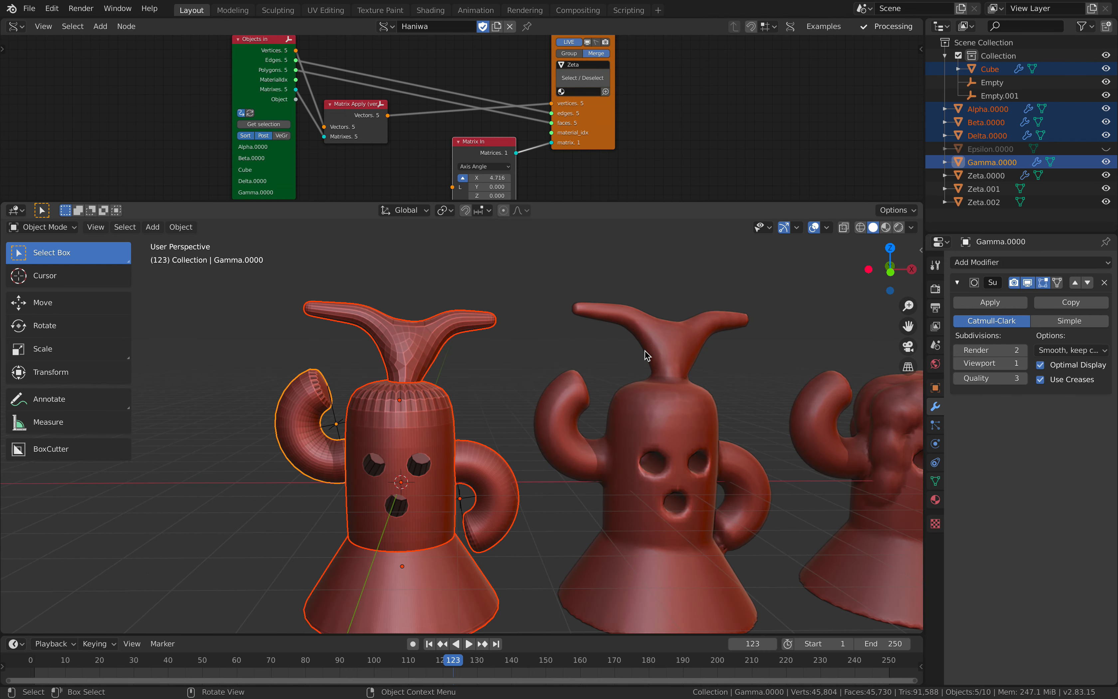
- Edit the antlers in X-ray and delete the two vertices of the right-hand branch, leaving a single curved horn
key("Tab")
key("Tab")
left_click(441, 337)
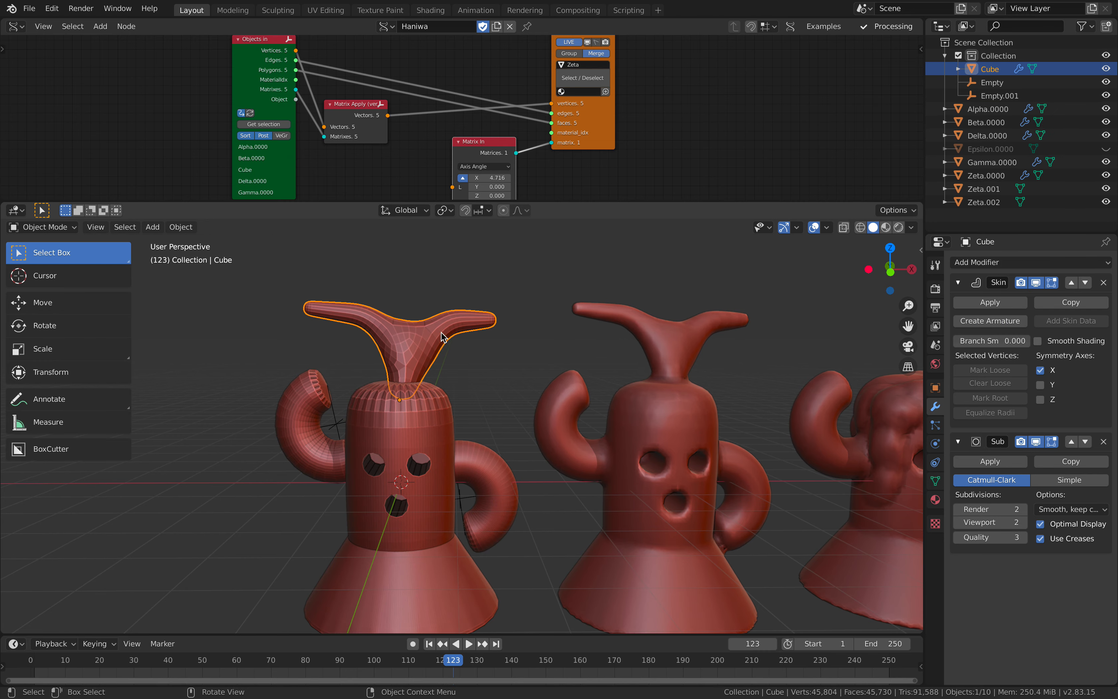
key("Tab")
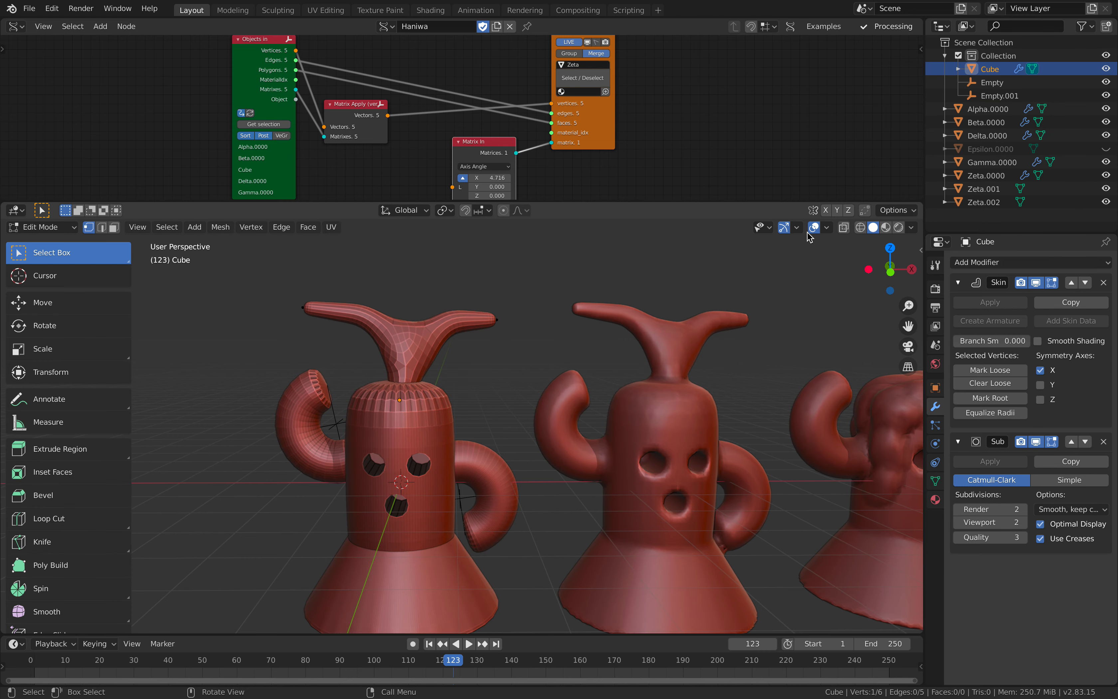
left_click(843, 228)
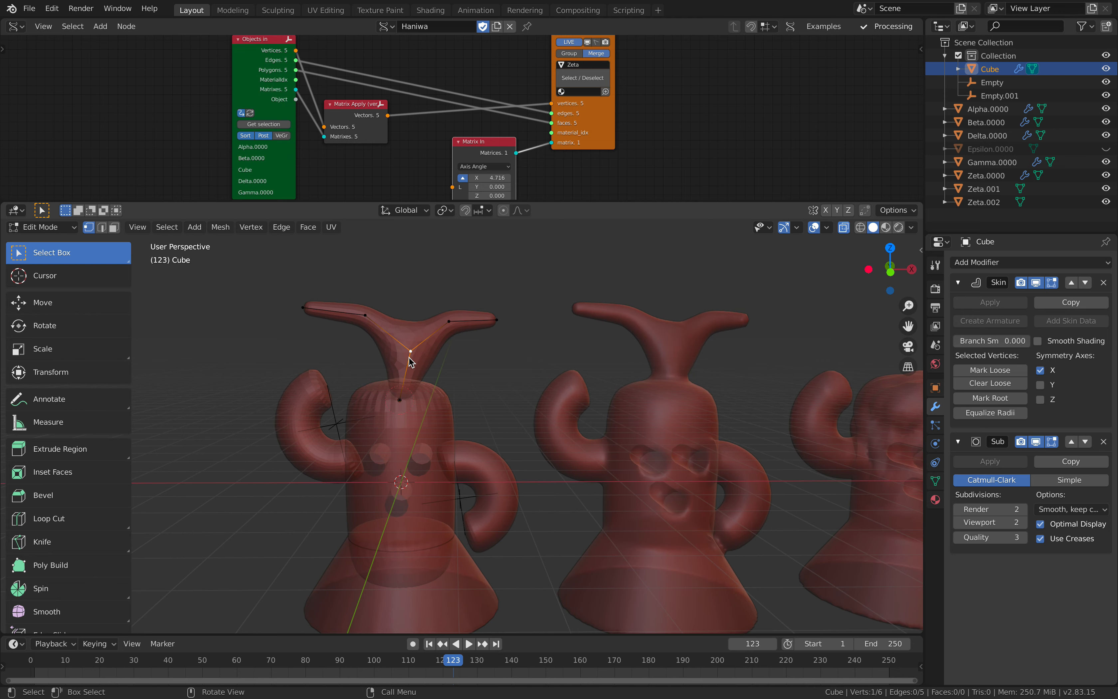
left_click(399, 398)
key("x")
left_click(458, 324)
left_click(496, 320)
key("x")
left_click(496, 321)
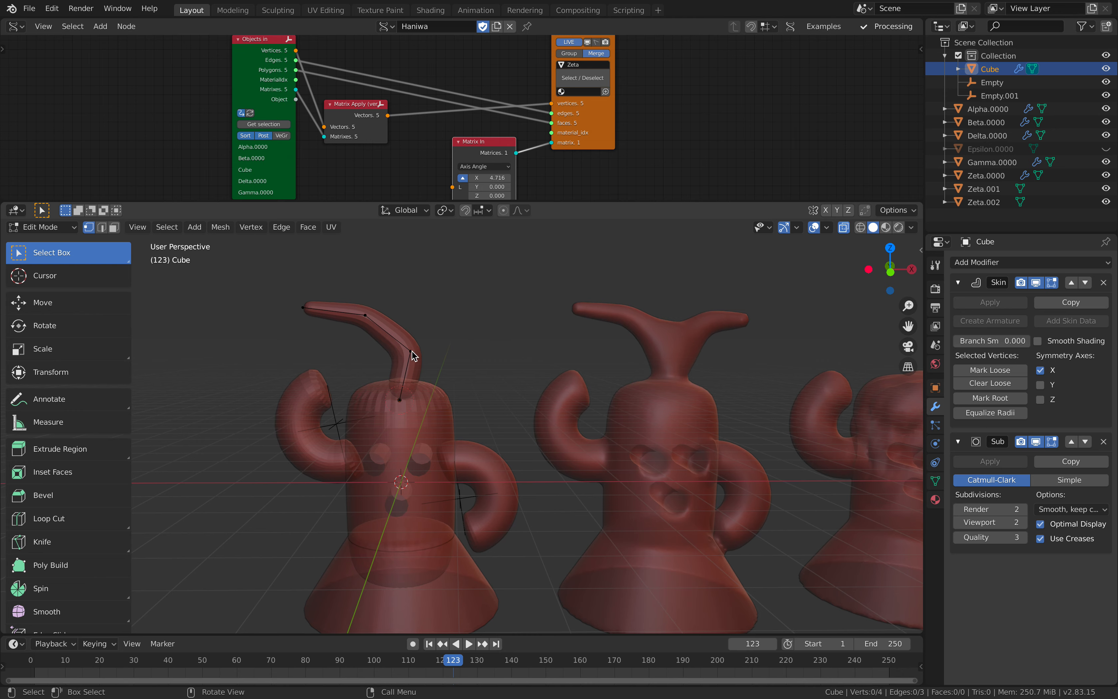
- Return to Object Mode, rotate the horn by about 65 degrees and move it to the right side of the head
key("Tab")
key("r")
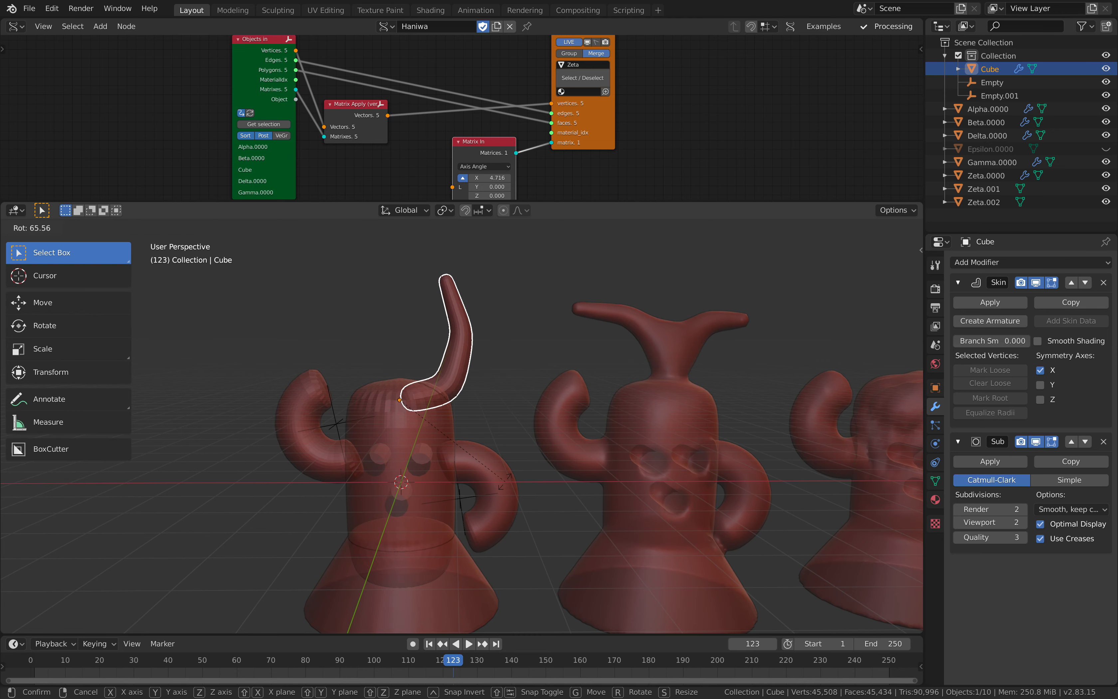
left_click(505, 482)
key("g")
left_click(526, 483)
- Duplicate the horn to the left side of the head and rotate the copy freely until it mirrors the first horn
key("shift+d")
key("r")
key("r")
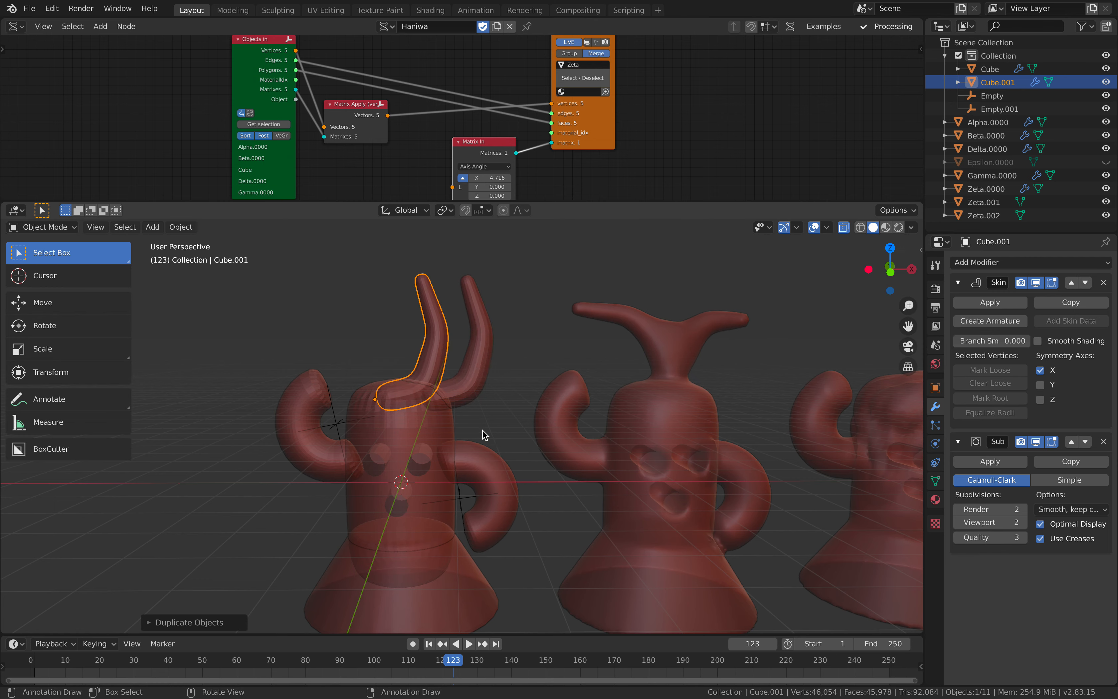
left_click(406, 420)
key("r")
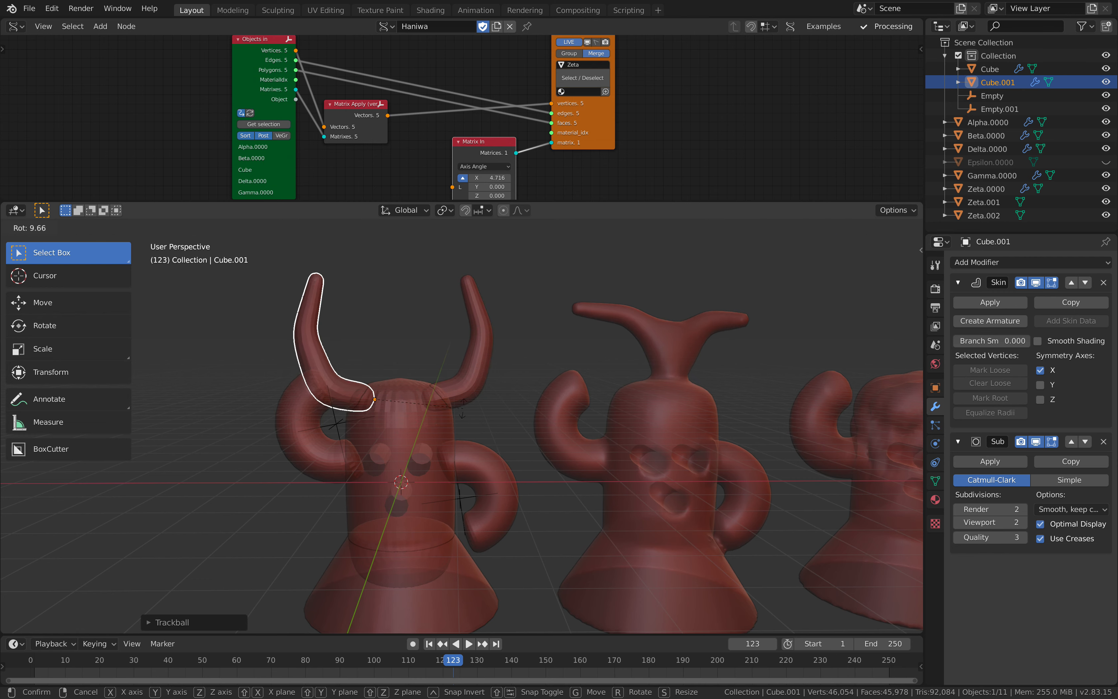
left_click(439, 404)
key("r")
key("r")
left_click(474, 410)
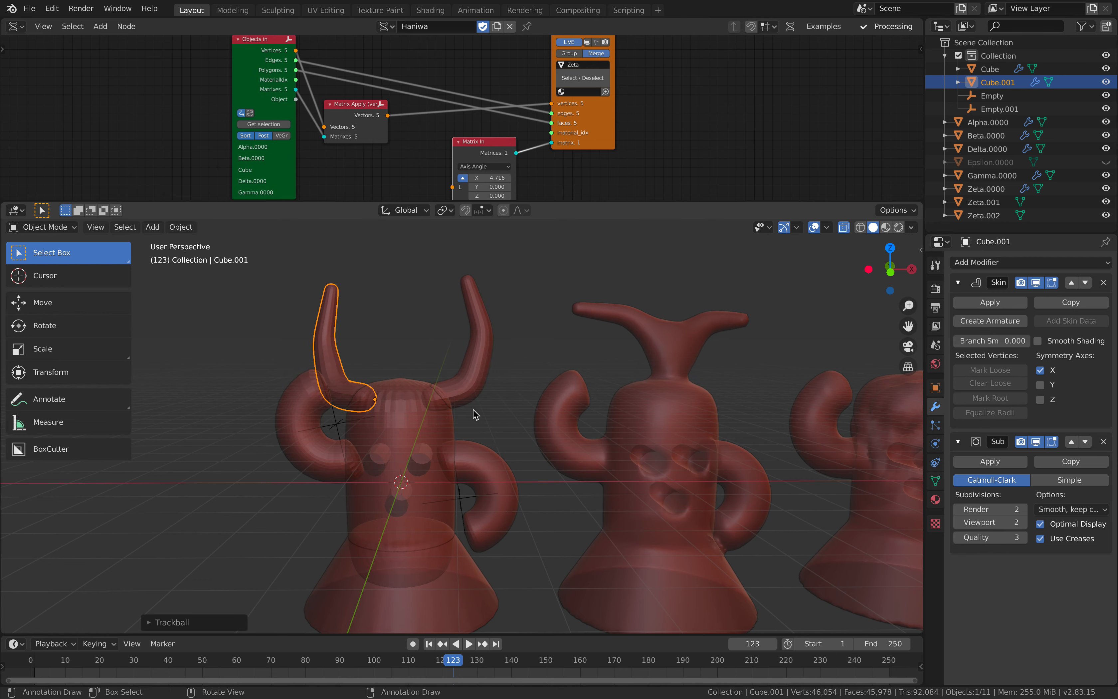
- In front view, move the raised arm's empty to about X -1.22 m, Z 0.59 m and briefly play the animation to refresh the nodes
left_click(336, 426)
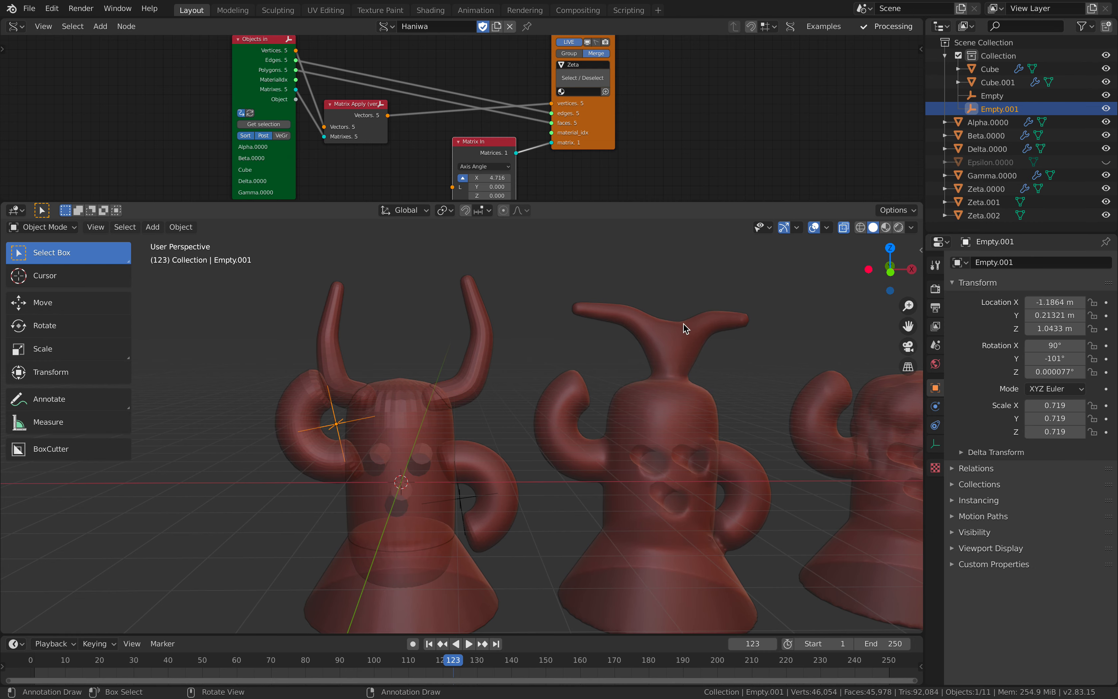
left_click(891, 275)
key("g")
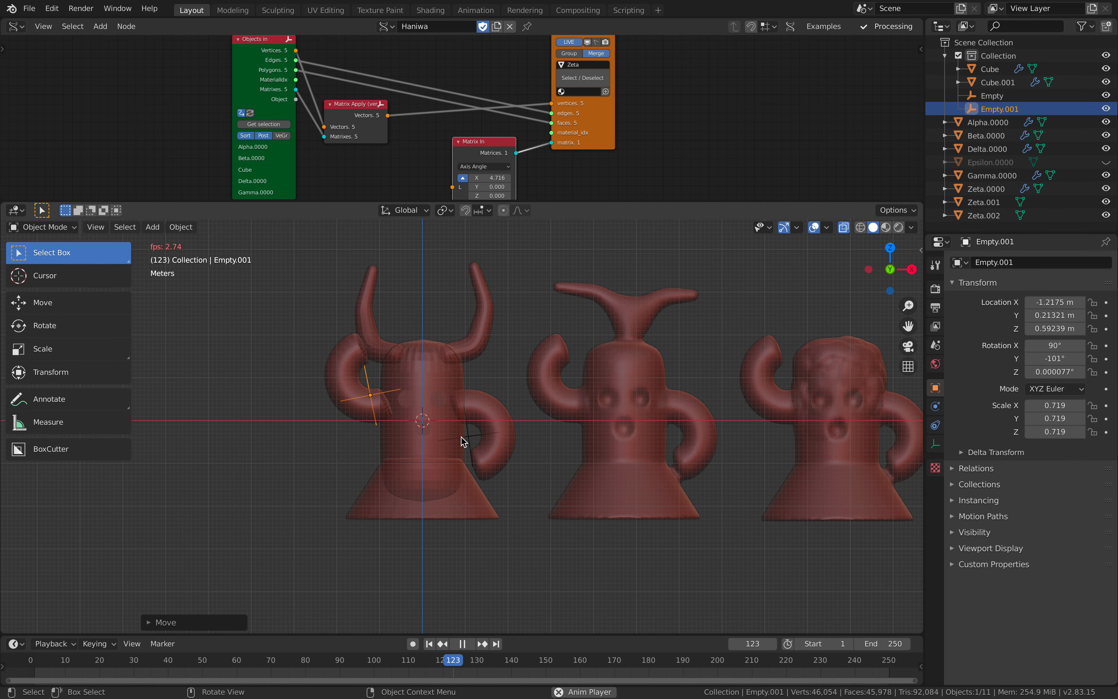
left_click(462, 436)
key("space")
key("space")
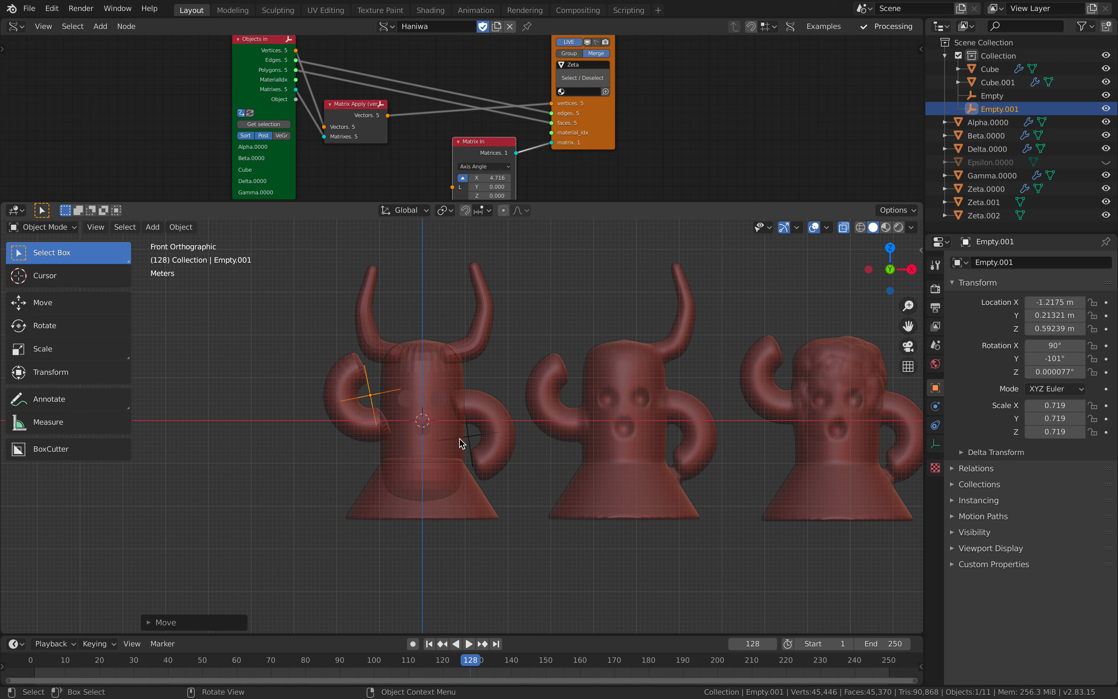
- Rotate the lowered arm's empty to about 72 degrees in Y, move it up and outward, and briefly play the animation
left_click(460, 439)
key("r")
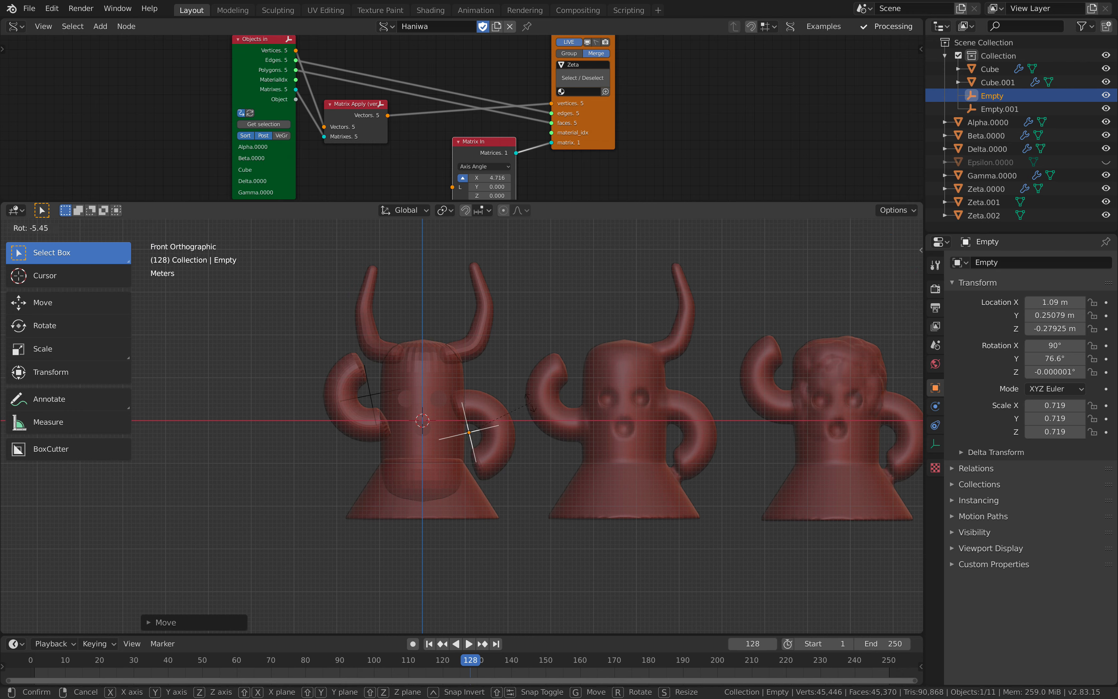
left_click(504, 408)
key("g")
left_click(497, 421)
key("space")
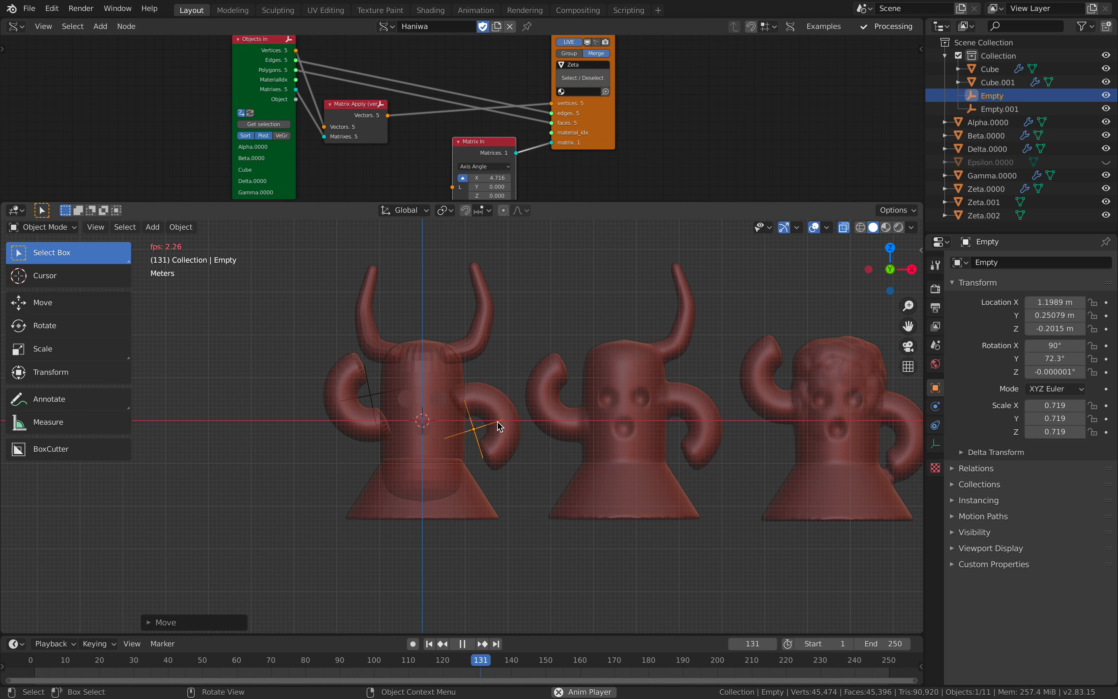
key("space")
- Shift the left horn slightly on the head and reposition its two middle vertices to refine the curve
left_click(422, 350)
left_click(386, 347)
key("g")
left_click(390, 344)
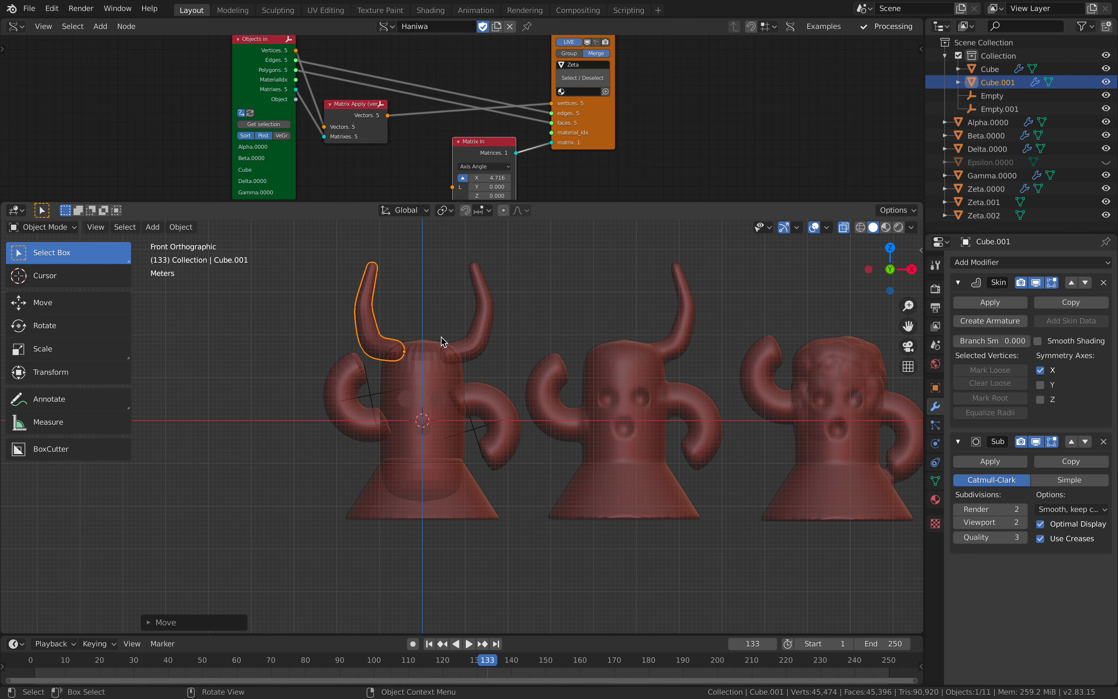
key("Tab")
left_click(363, 307)
key("g")
left_click(369, 309)
left_click(373, 343)
key("g")
left_click(373, 338)
key("Tab")
key("Tab")
key("Tab")
- Reposition the right horn's two middle vertices in Edit Mode to match the left horn's curve
left_click(486, 327)
key("Tab")
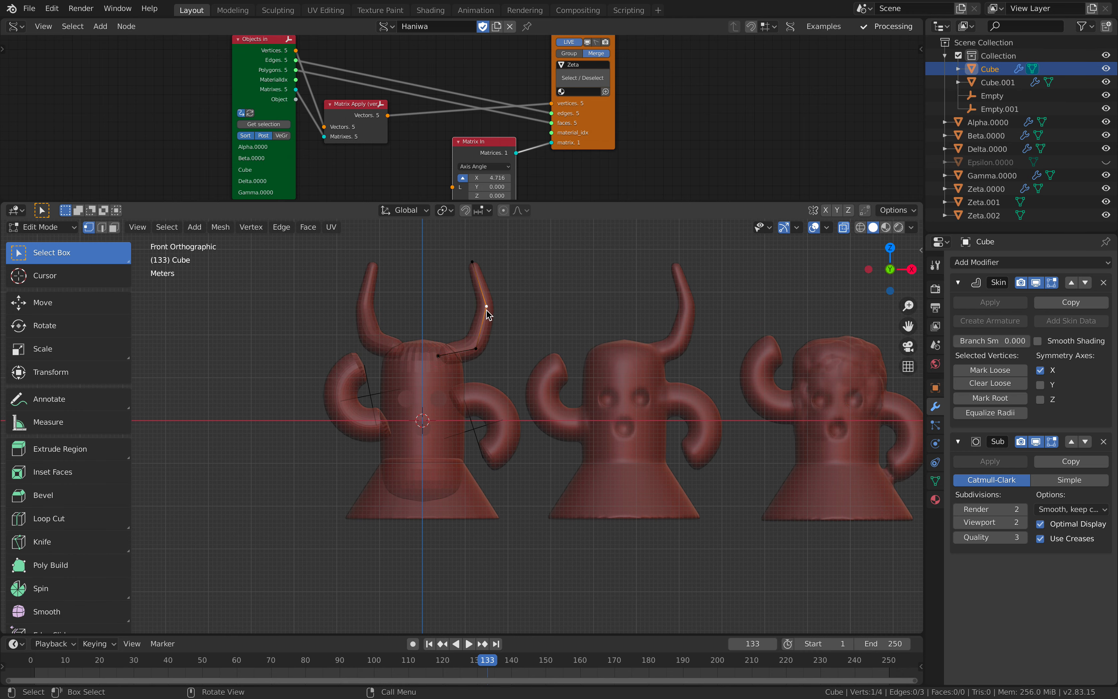
left_click(487, 309)
key("g")
left_click(488, 307)
left_click(482, 347)
key("g")
left_click(480, 341)
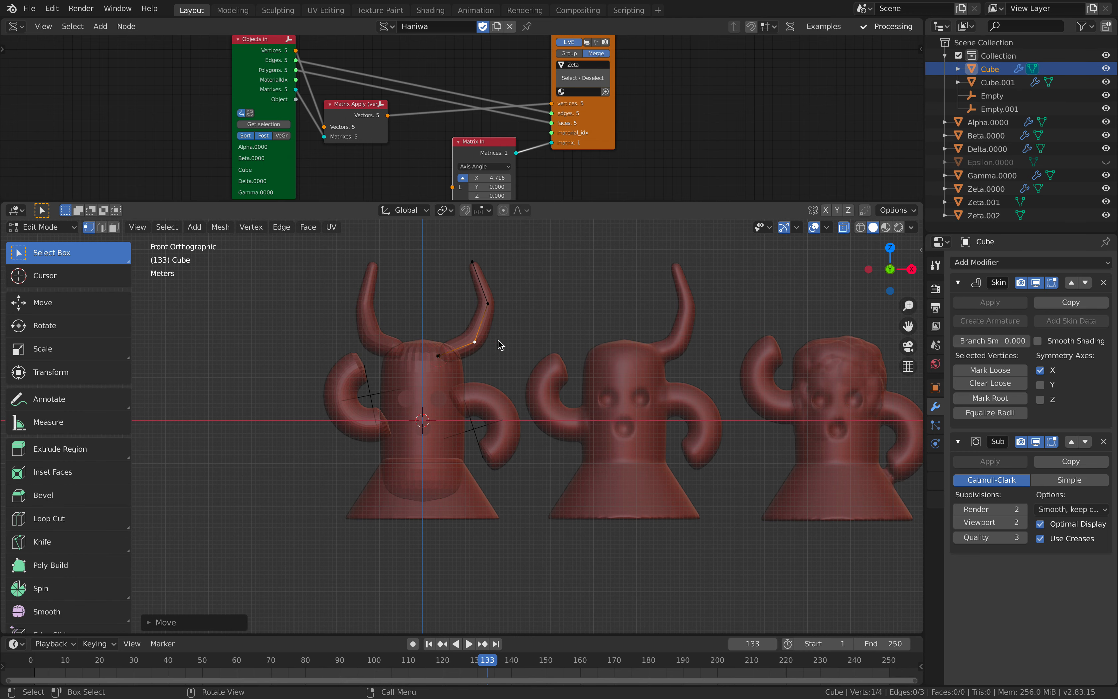
- In Object Mode, select both horns, the body, both arms and the base, and load them into the Objects In node
key("Tab")
left_click(391, 343)
left_click(466, 333, "shift")
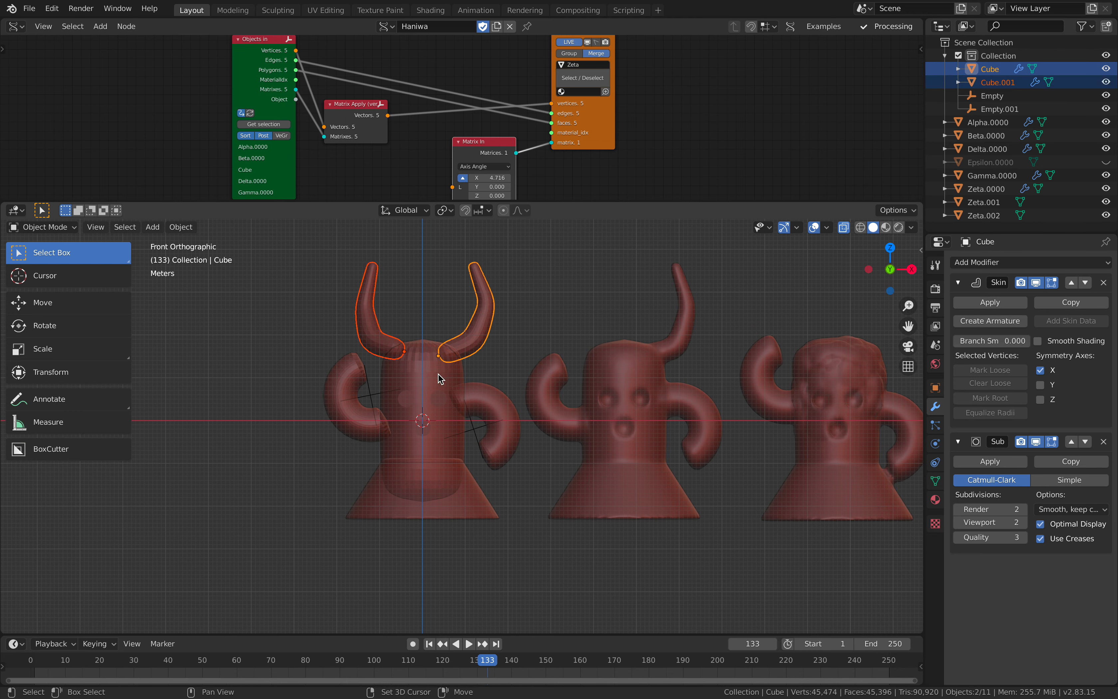
left_click(439, 379, "shift")
left_click(347, 397, "shift")
left_click(474, 401, "shift")
left_click(474, 489, "shift")
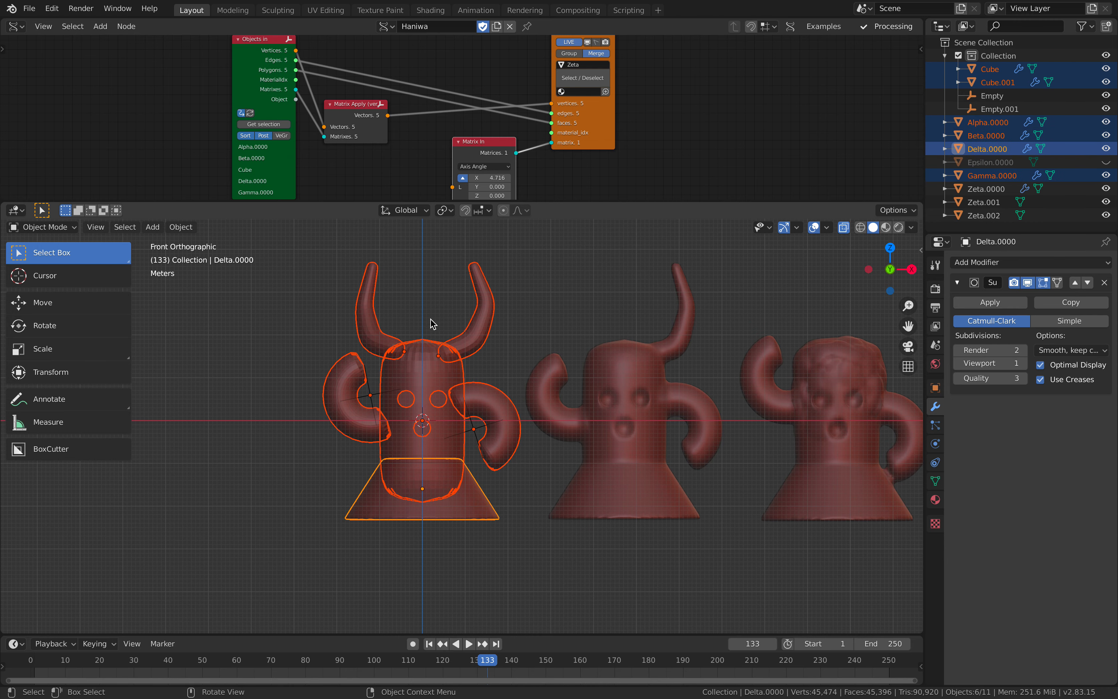
left_click(278, 125)
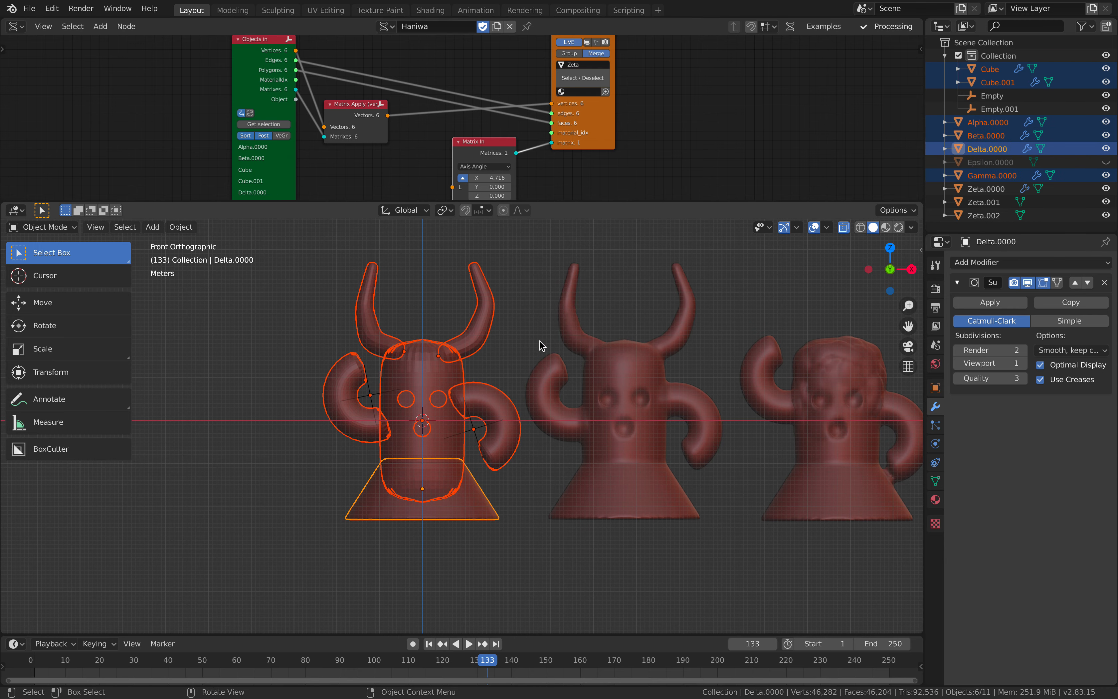
- Deselect everything and turn off X-ray display in the viewport
left_click_drag(534, 323, 486, 331)
left_click(493, 330)
middle_click_drag(498, 338, 487, 332)
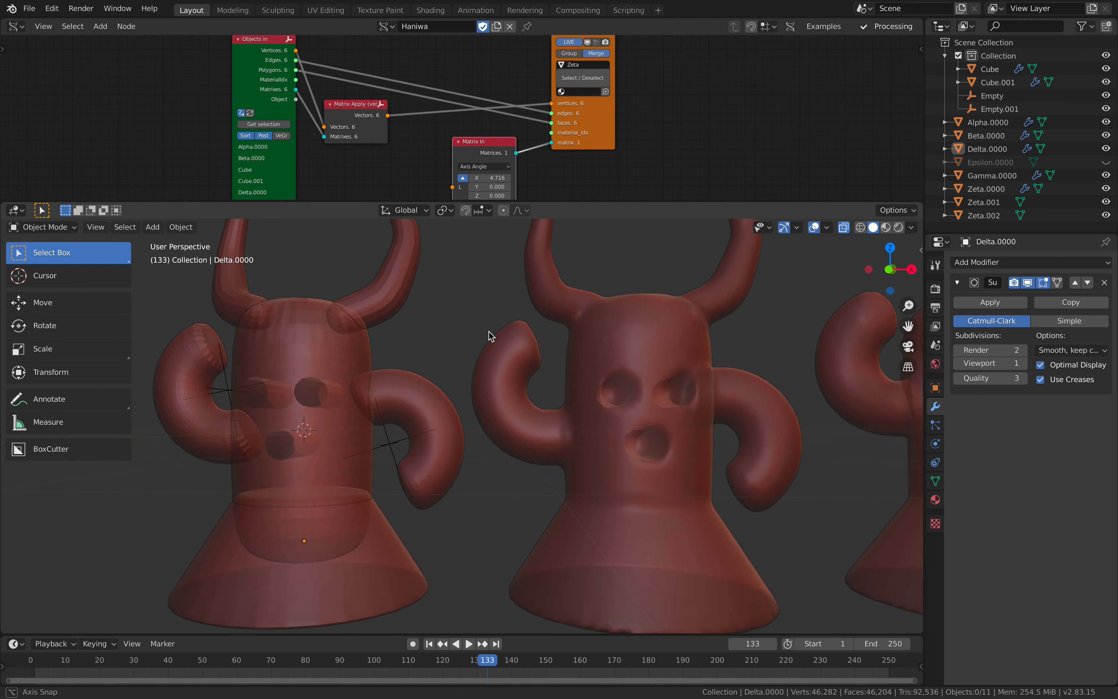
scroll(696, 305, "down", 5)
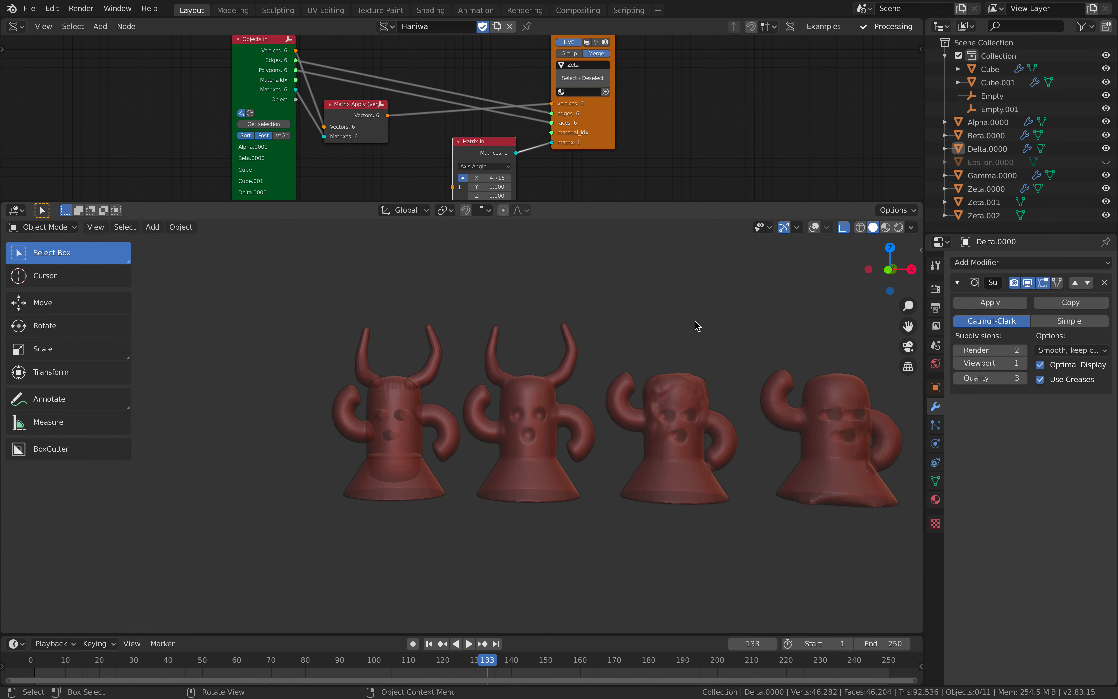
scroll(762, 284, "up", 1)
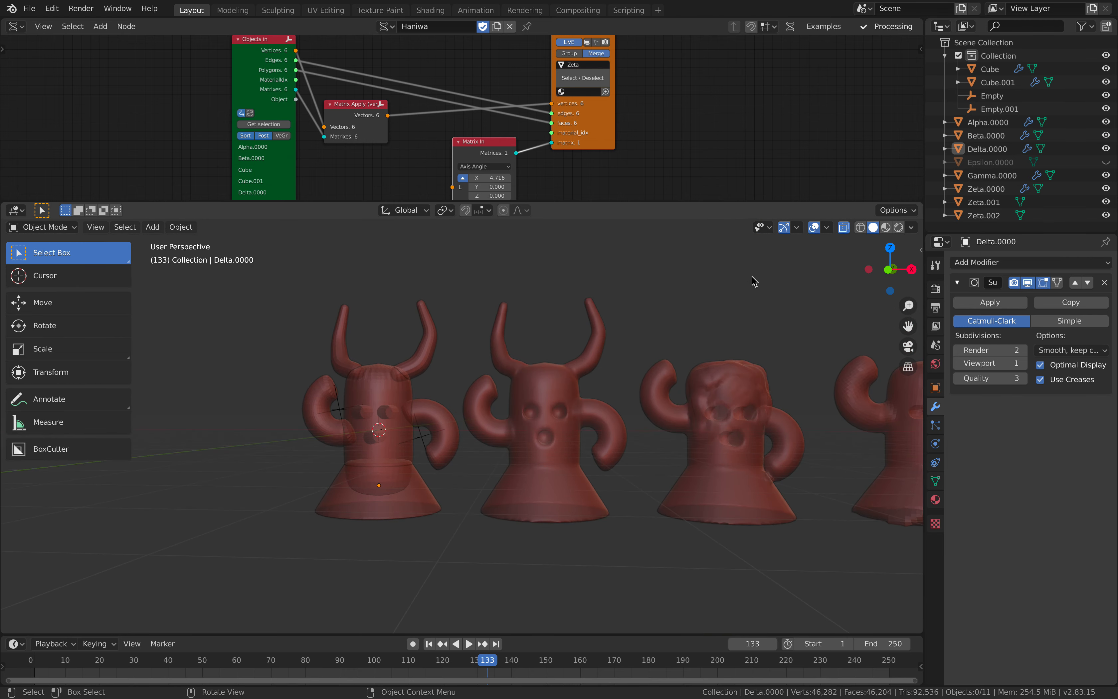
left_click(844, 228)
scroll(667, 341, "down", 1)
middle_click_drag(661, 334, 629, 334)
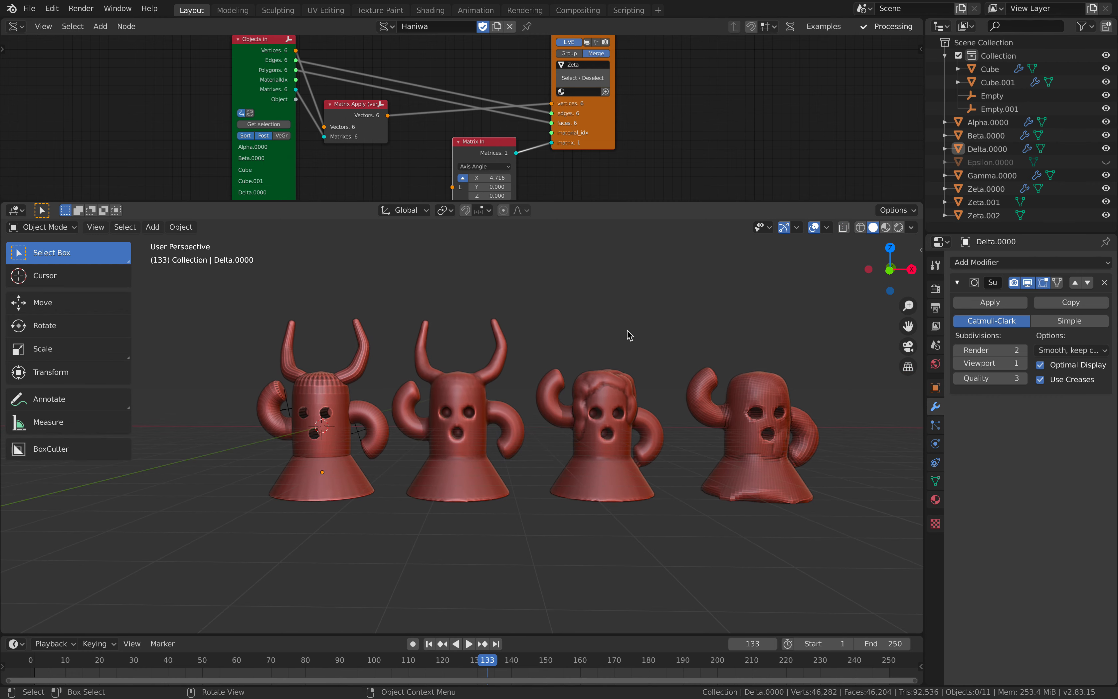
- Briefly play the animation to refresh the nodes and save the file
key("space")
key("space")
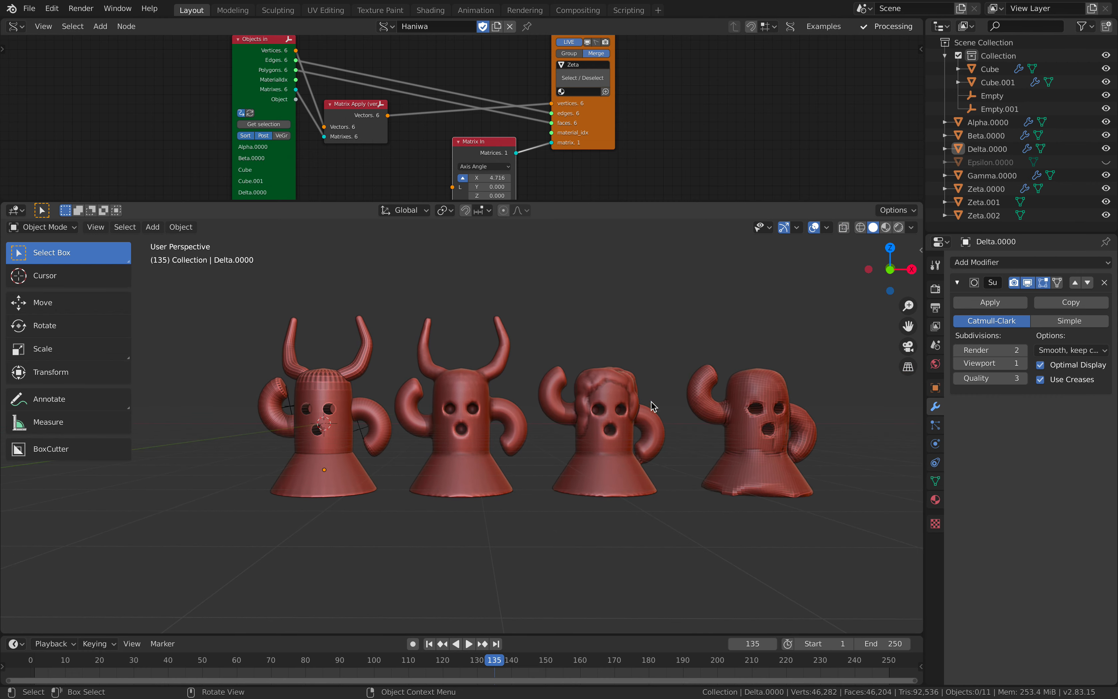
key("super+s")
- Switch to the web browser, look through the haniwa image results for reference figures, and return to Blender
key("ctrl+Right")
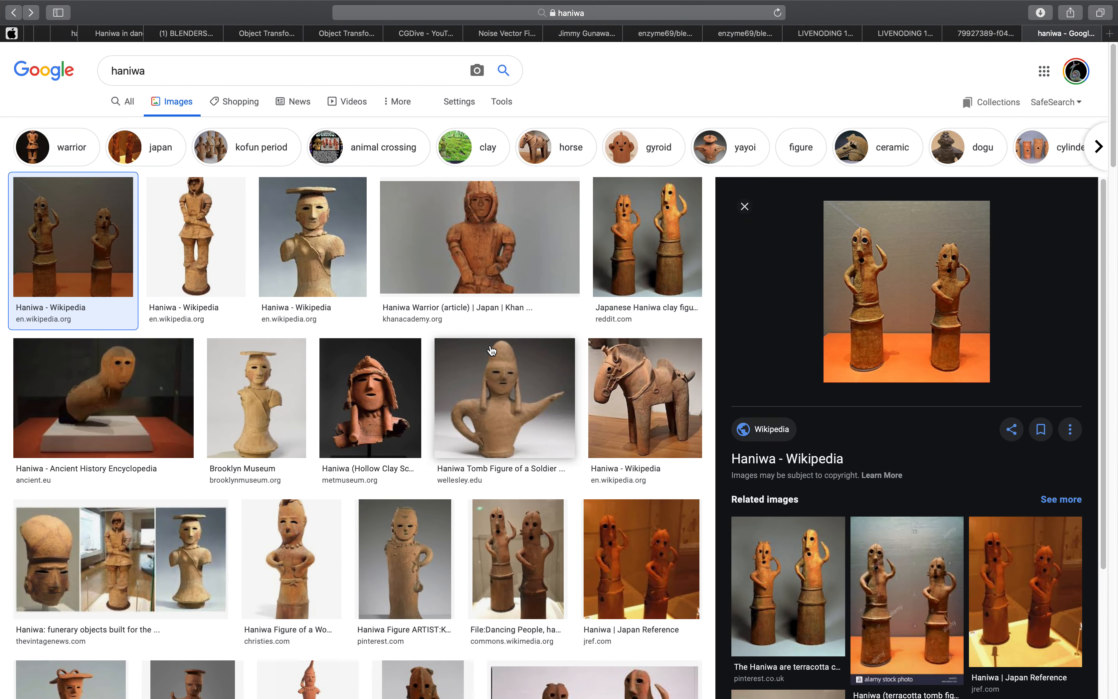
scroll(500, 384, "down", 9)
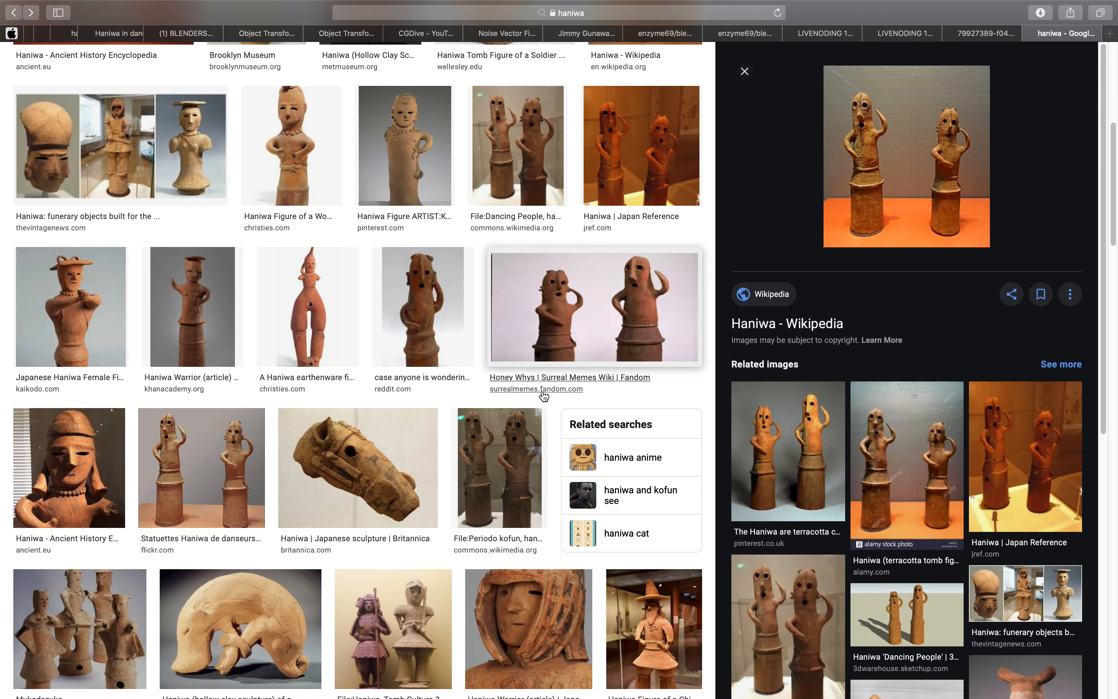
scroll(559, 401, "down", 3)
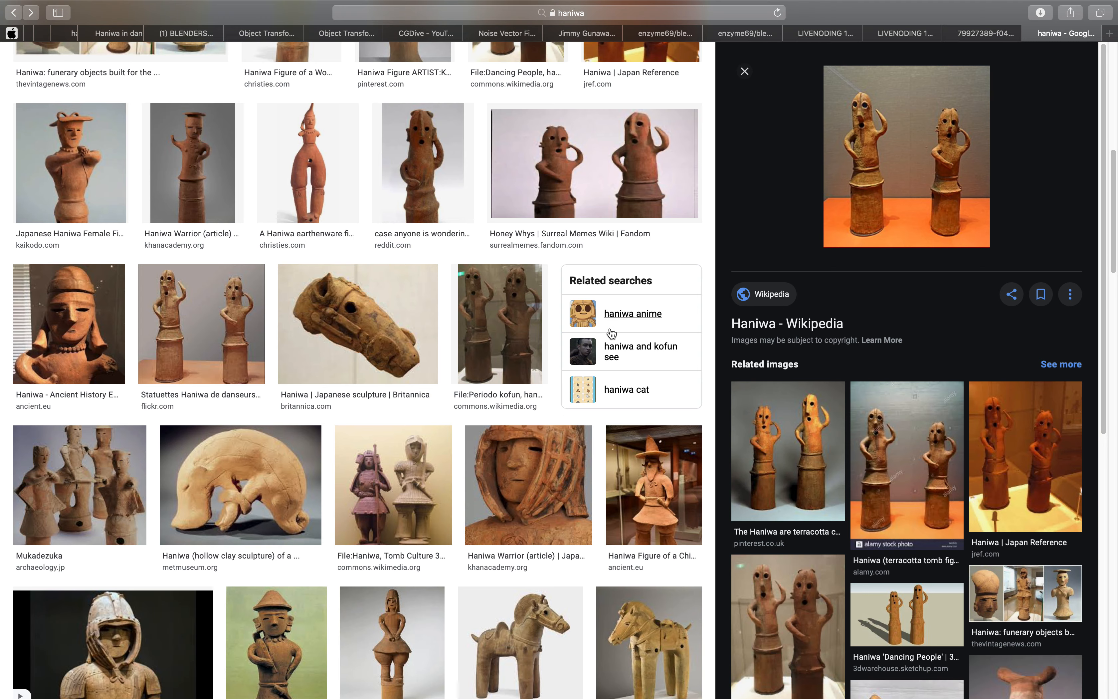
scroll(611, 333, "down", 3)
left_click(804, 430)
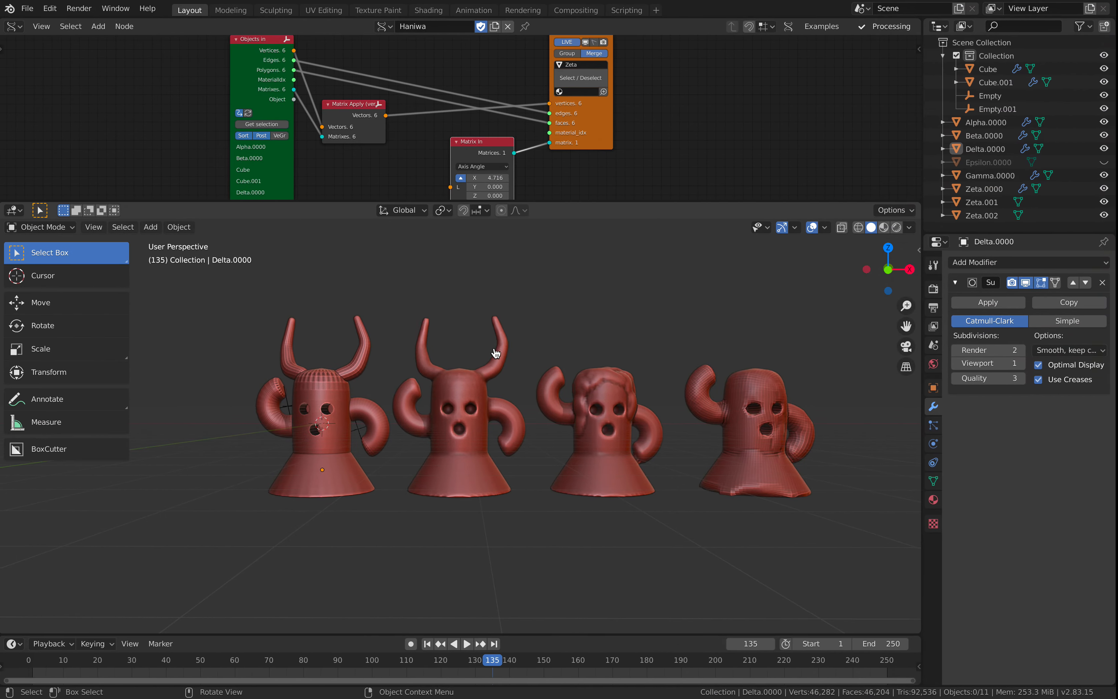
- Add a torus mesh, then move and scale it into a ring around the source figure's waist
scroll(440, 372, "down", 3)
scroll(499, 358, "up", 3)
scroll(499, 358, "up", 1)
key("shift+a")
mouse_move(500, 358)
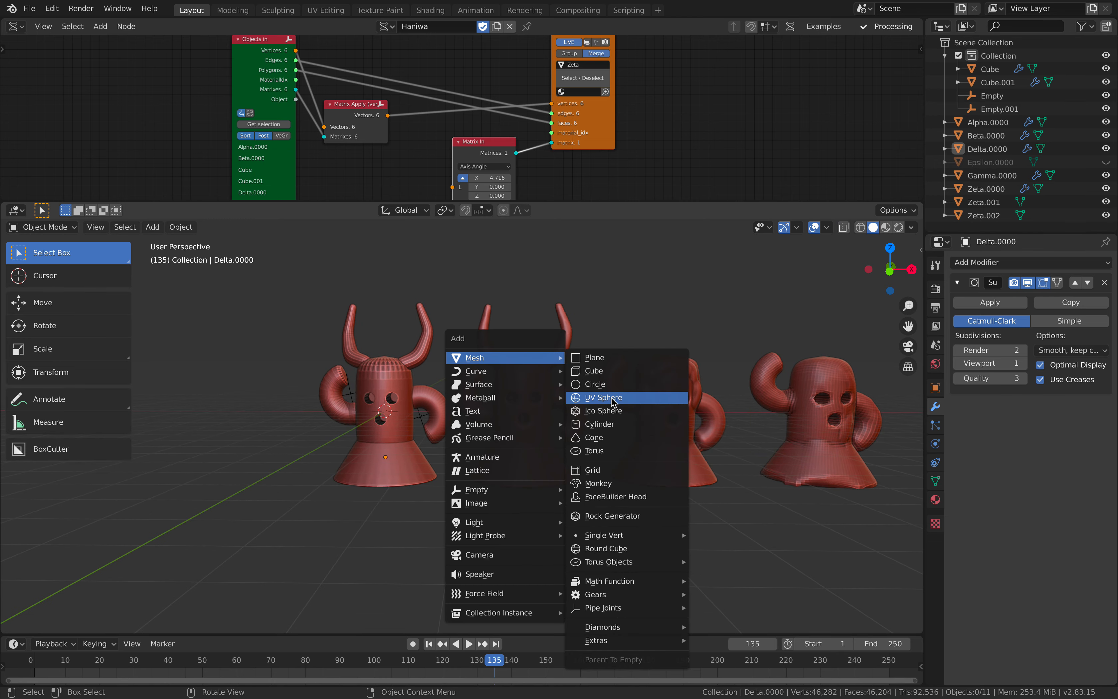
left_click(609, 451)
key("g")
left_click(577, 482)
key("s")
left_click(547, 472)
key("s")
left_click(561, 470)
scroll(540, 456, "up", 4)
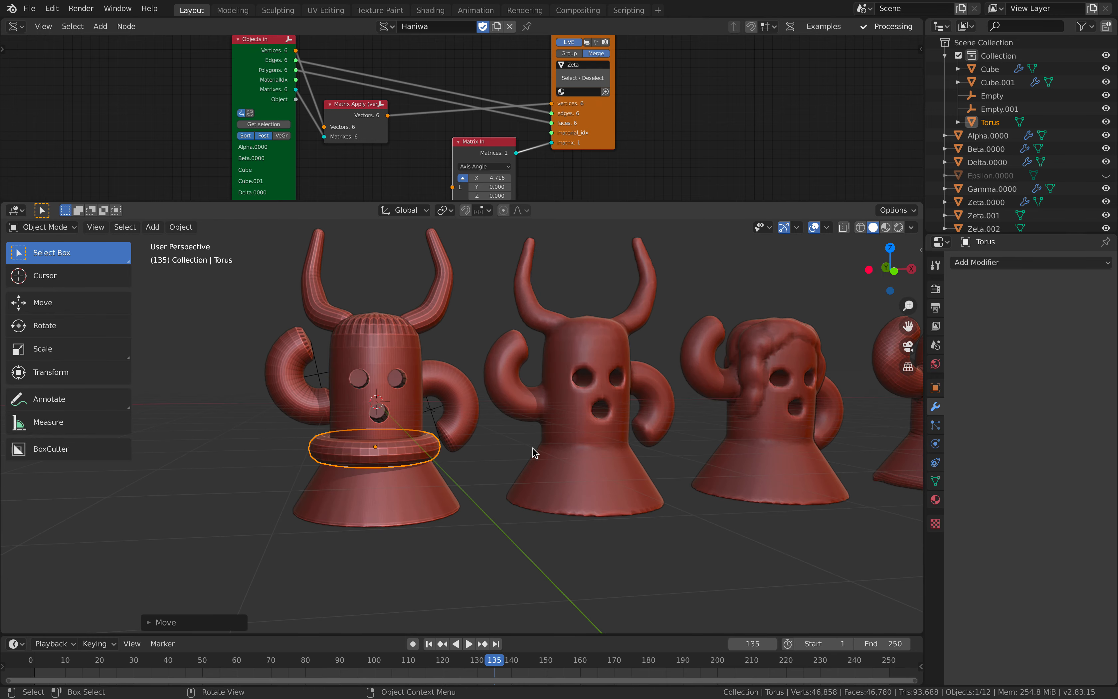
- Refine the torus size and lower it so it sits where the body meets the flared base
key("s")
left_click(532, 460)
key("g")
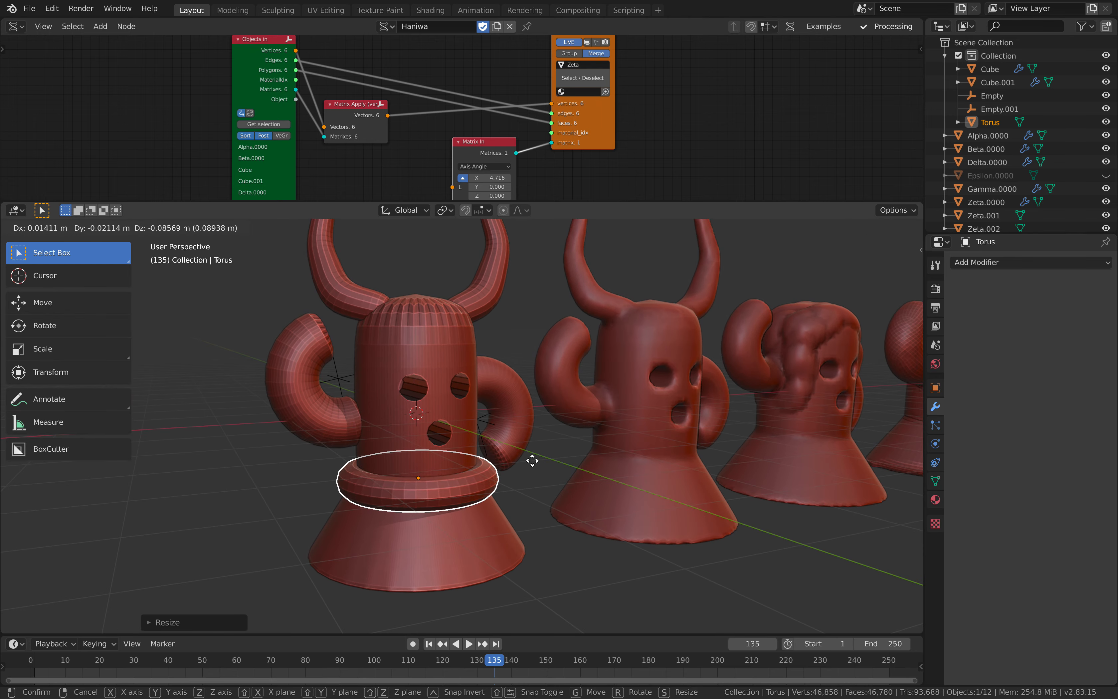
left_click(516, 460)
middle_click_drag(516, 460, 423, 483)
key("g")
left_click(495, 468)
left_click(423, 483)
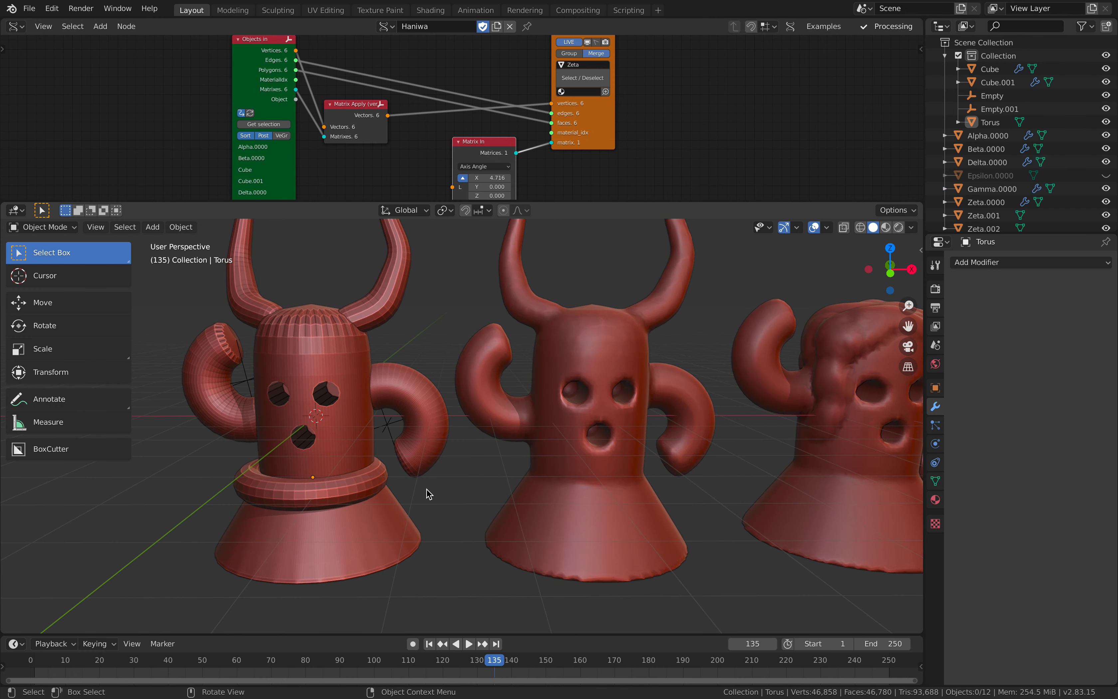
left_click(388, 466)
key("g")
left_click(392, 469)
- Select the base, torus, body, both arms and both horns, and load them all into the Objects In node
key("a")
key("a")
left_click(397, 505)
left_click(378, 471, "shift")
left_click(358, 424, "shift")
left_click(415, 395, "shift")
left_click(219, 391, "shift")
left_click(252, 301, "shift")
left_click(383, 297, "shift")
scroll(388, 305, "down", 4)
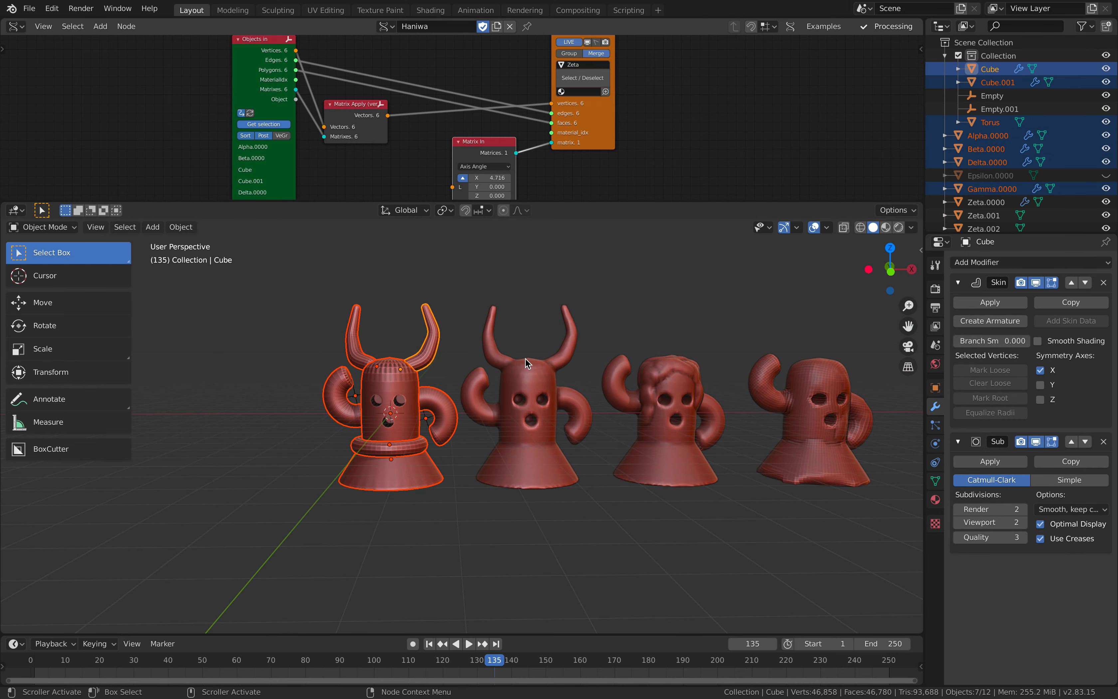
- Deselect everything, save the file, and narrow the viewport's tool shelf
scroll(540, 304, "up", 1)
key("a")
key("a")
scroll(589, 302, "down", 1)
mouse_move(604, 326)
middle_mouse_down()
mouse_move(587, 306)
mouse_move(609, 314)
mouse_move(607, 343)
middle_mouse_up()
key("ctrl+s")
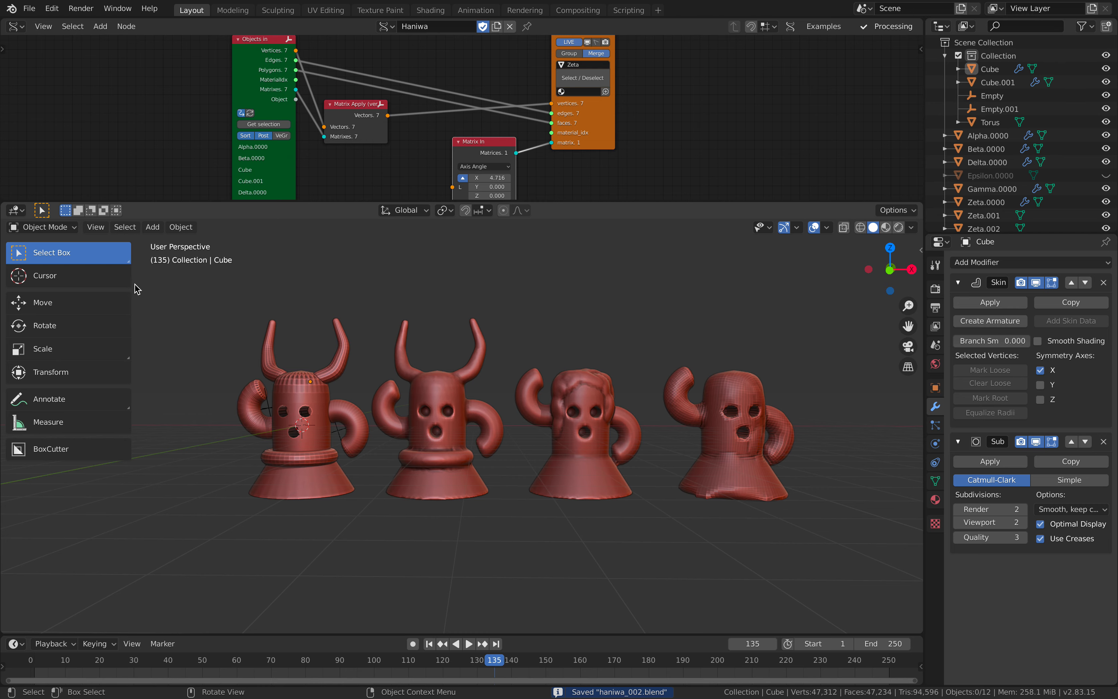
left_click_drag(136, 282, 89, 282)
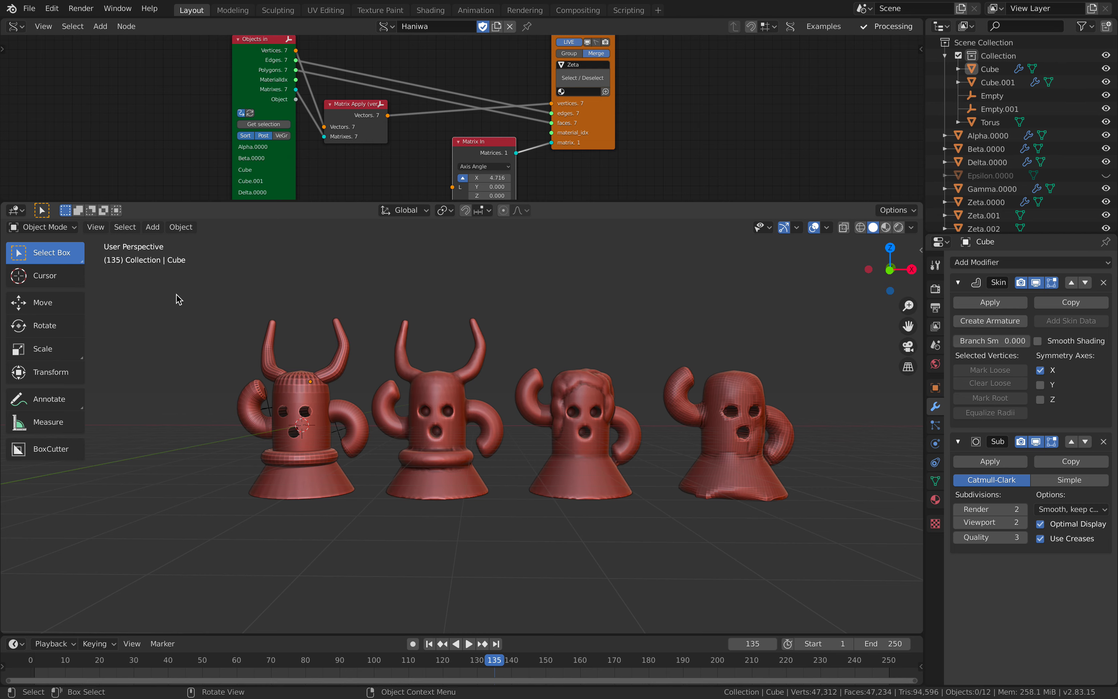
scroll(305, 289, "up", 1)
middle_click_drag(305, 289, 324, 312)
left_click(322, 311)
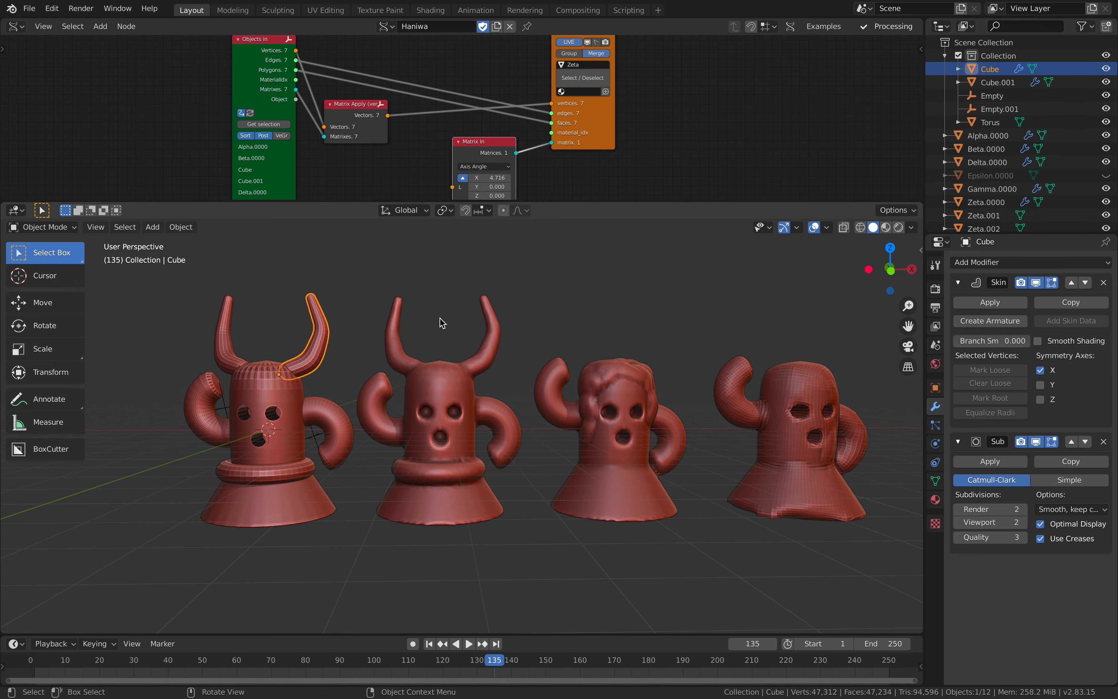
key("shift+a")
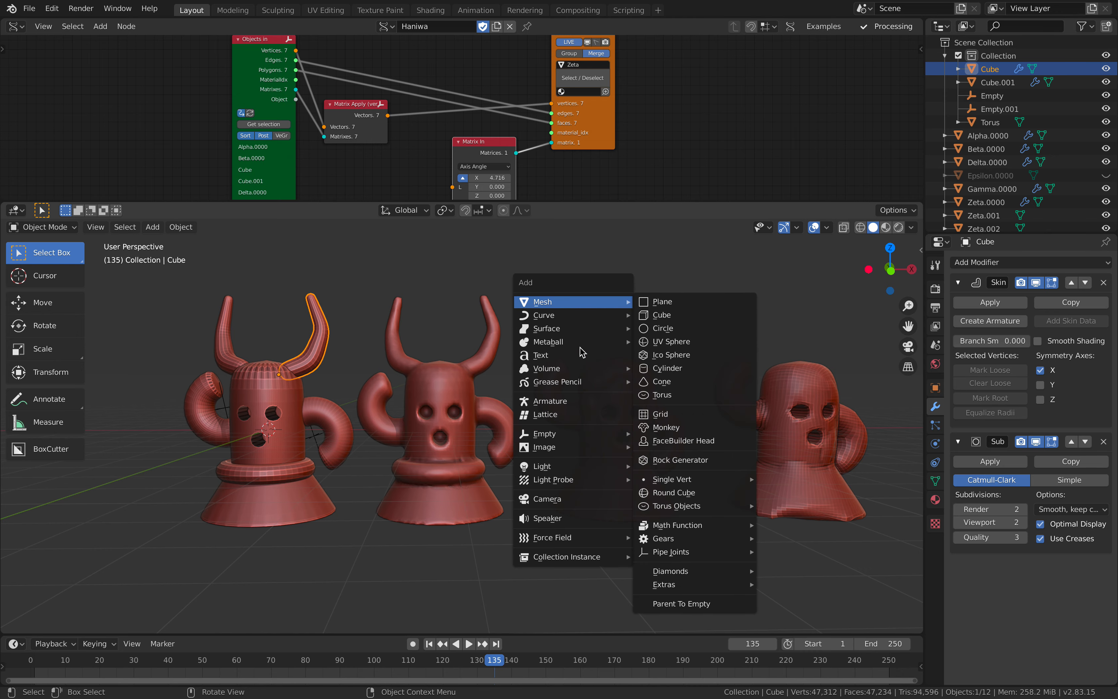
- Switch smooth shading off and back on in the remeshed horned figure's Remesh modifier
left_click(460, 376)
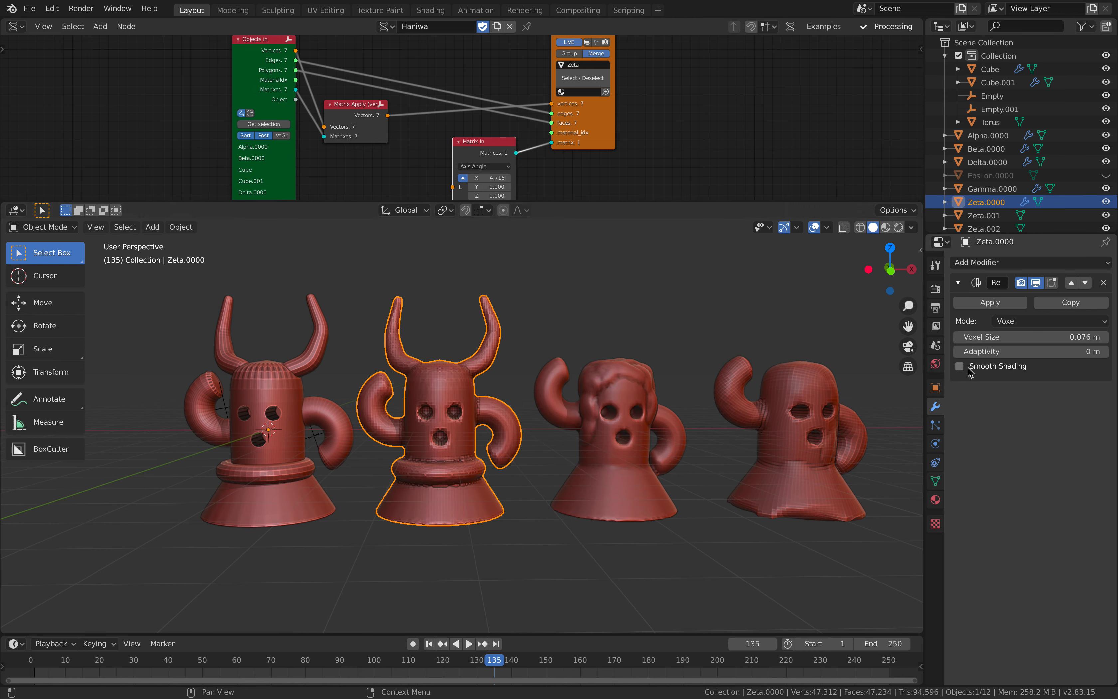
left_click(530, 352)
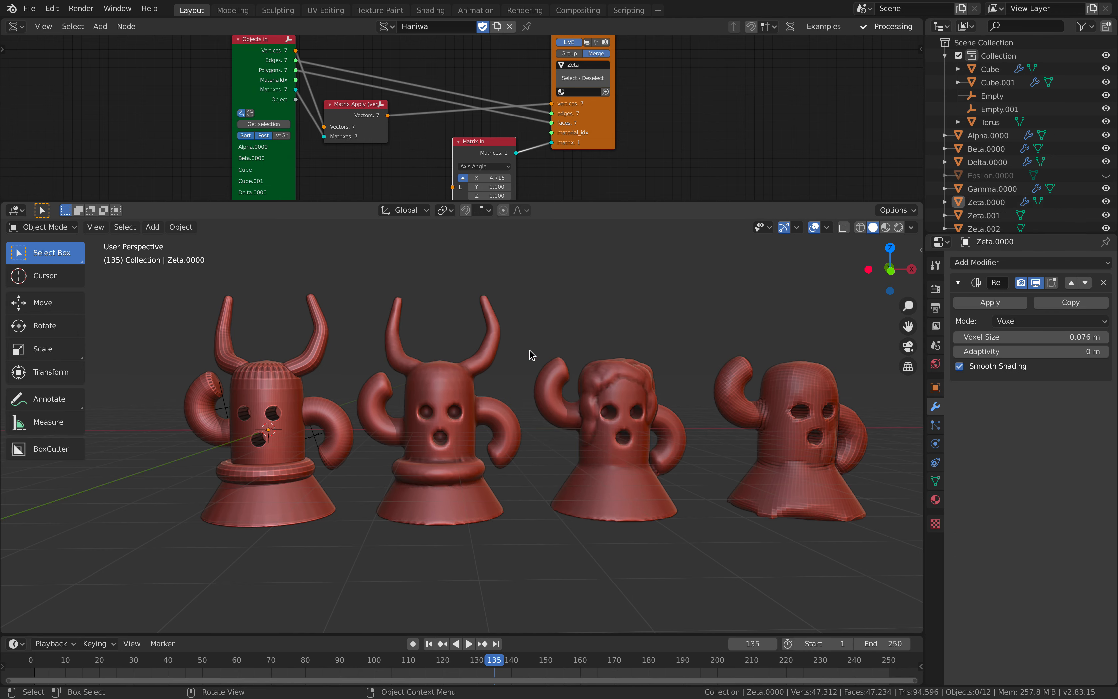
left_click(960, 367)
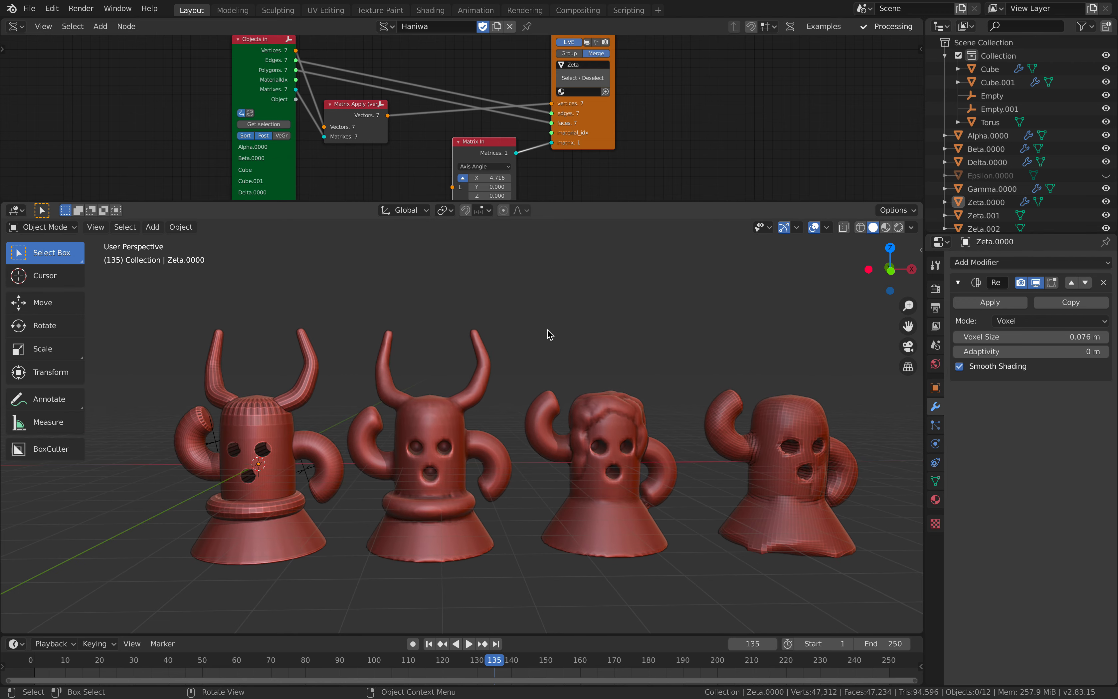
- Save the file and enlarge the node editor area above the viewport
scroll(457, 112, "down", 1)
key("ctrl+s")
left_click_drag(589, 202, 616, 299)
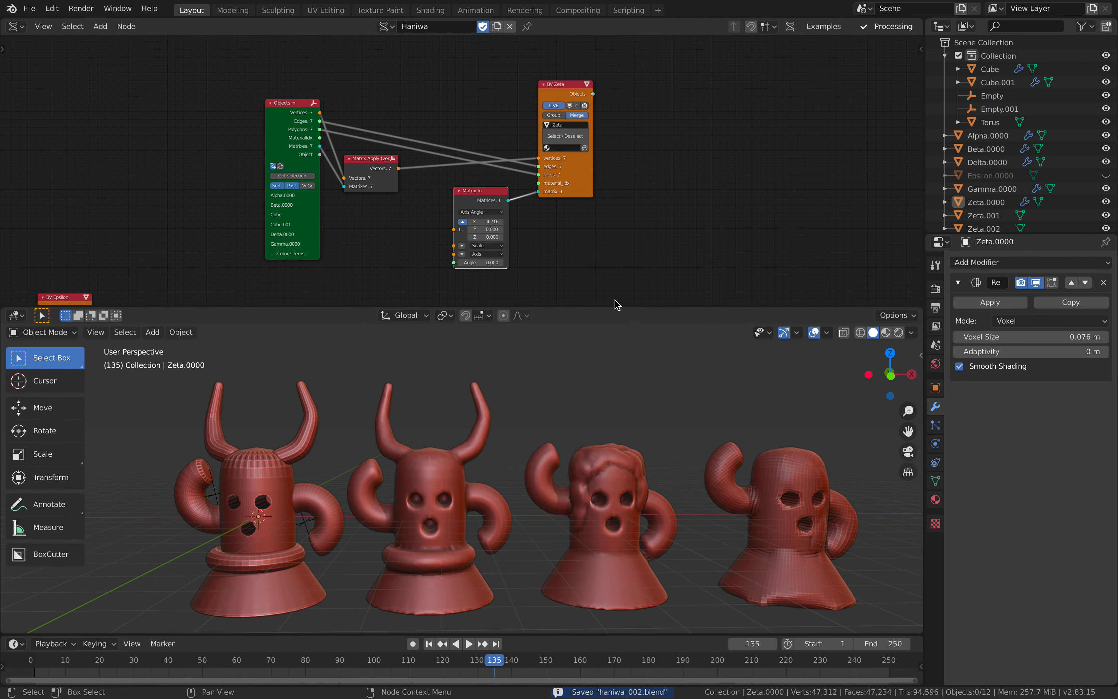
- Examine the whole Haniwa node tree, the Objects In to BV Zeta chain, and the remeshed figure's Remesh modifier
scroll(412, 207, "down", 4)
middle_click_drag(412, 207, 660, 206)
middle_click_drag(483, 211, 458, 241)
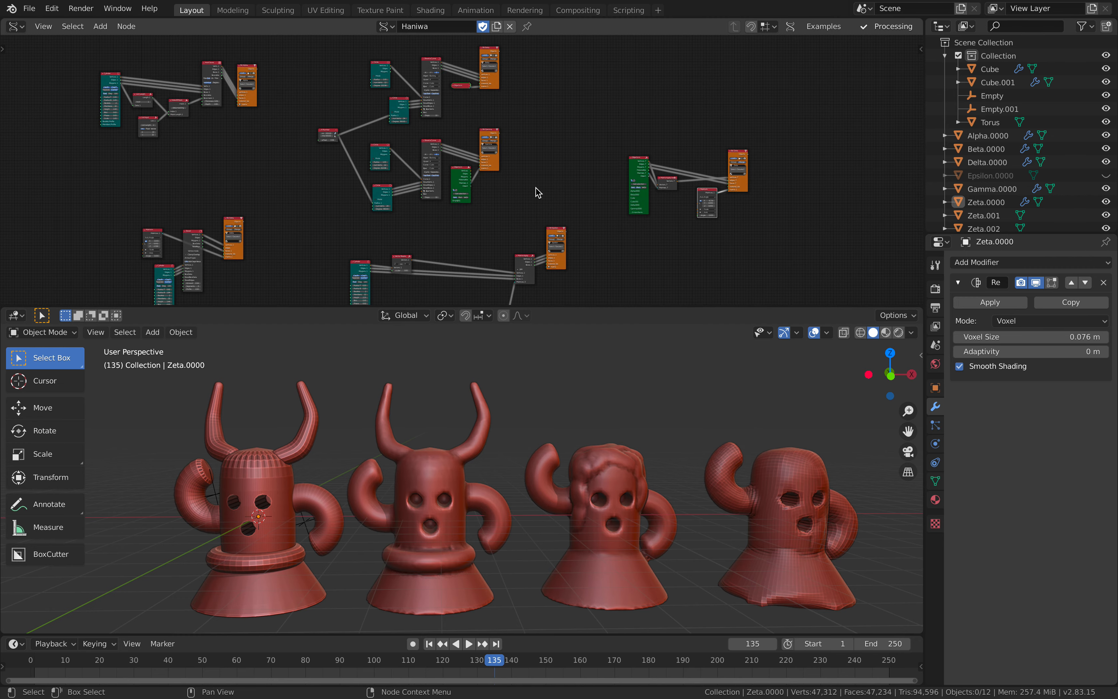
middle_click_drag(531, 197, 492, 198)
middle_click_drag(424, 258, 476, 231)
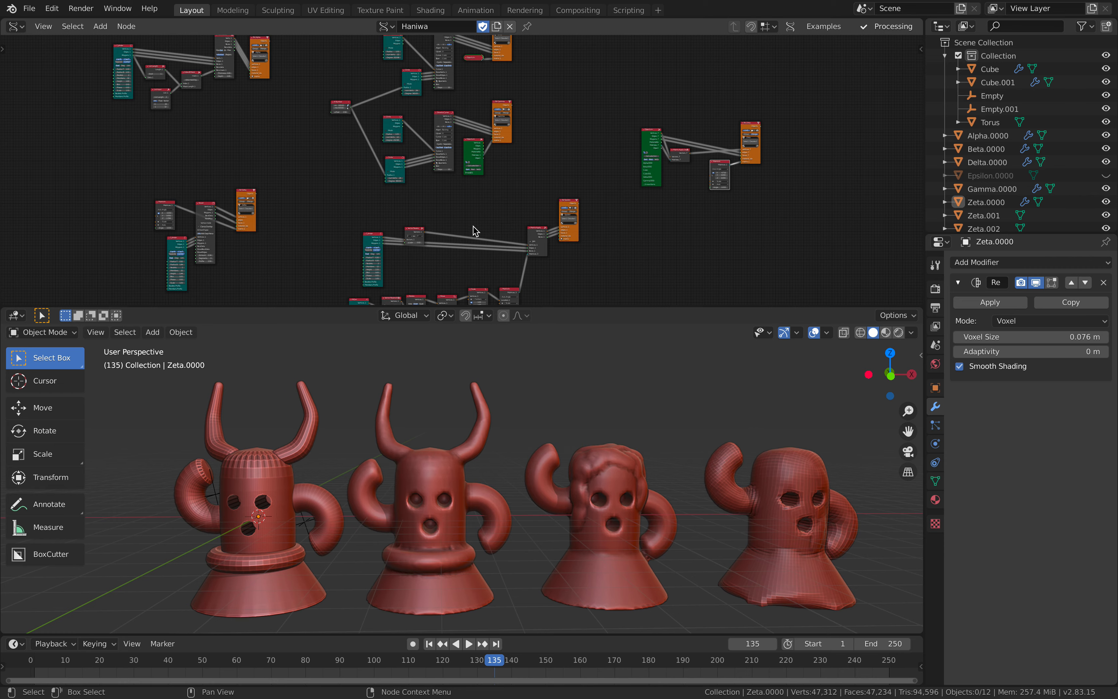
middle_click_drag(552, 220, 529, 209)
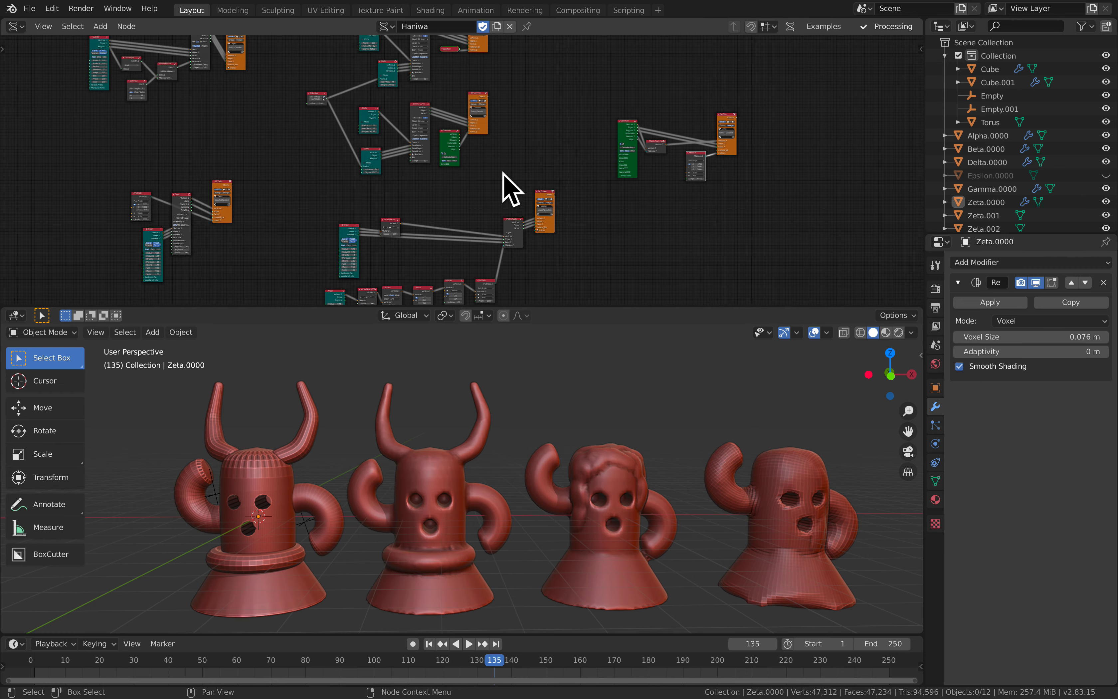
middle_click_drag(577, 175, 439, 198)
scroll(477, 194, "up", 4)
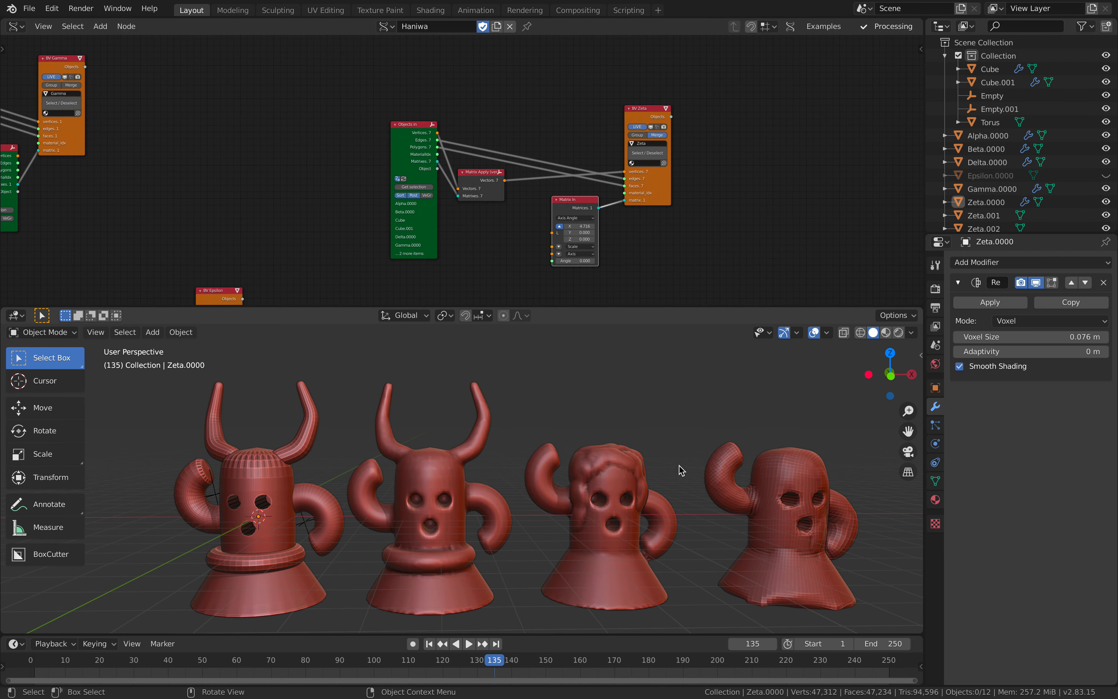
left_click(457, 477)
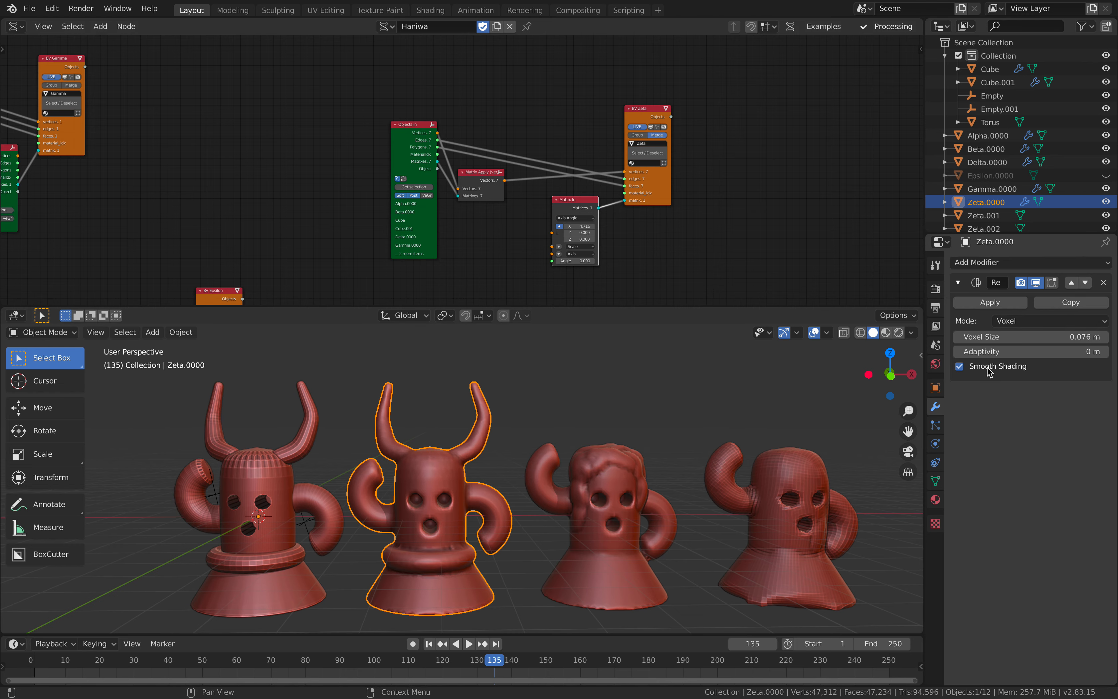
scroll(557, 213, "up", 1)
middle_click_drag(558, 213, 554, 192)
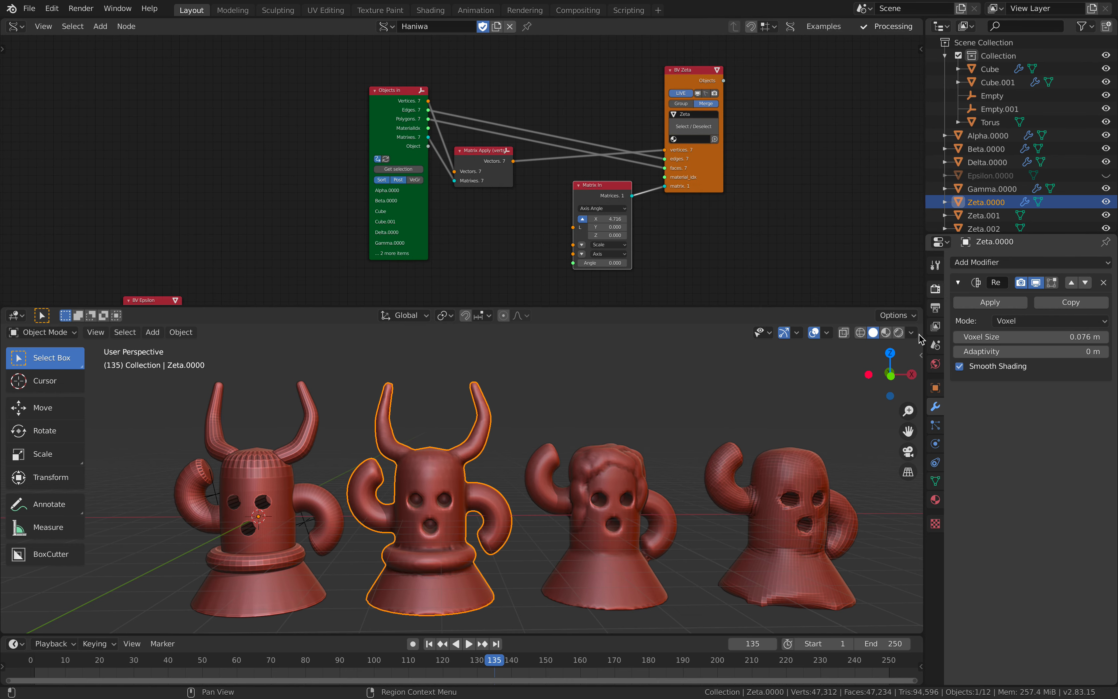
- Set the viewport's solid shading colour to Random so each object is coloured differently, and save the file
middle_click_drag(600, 407, 475, 430)
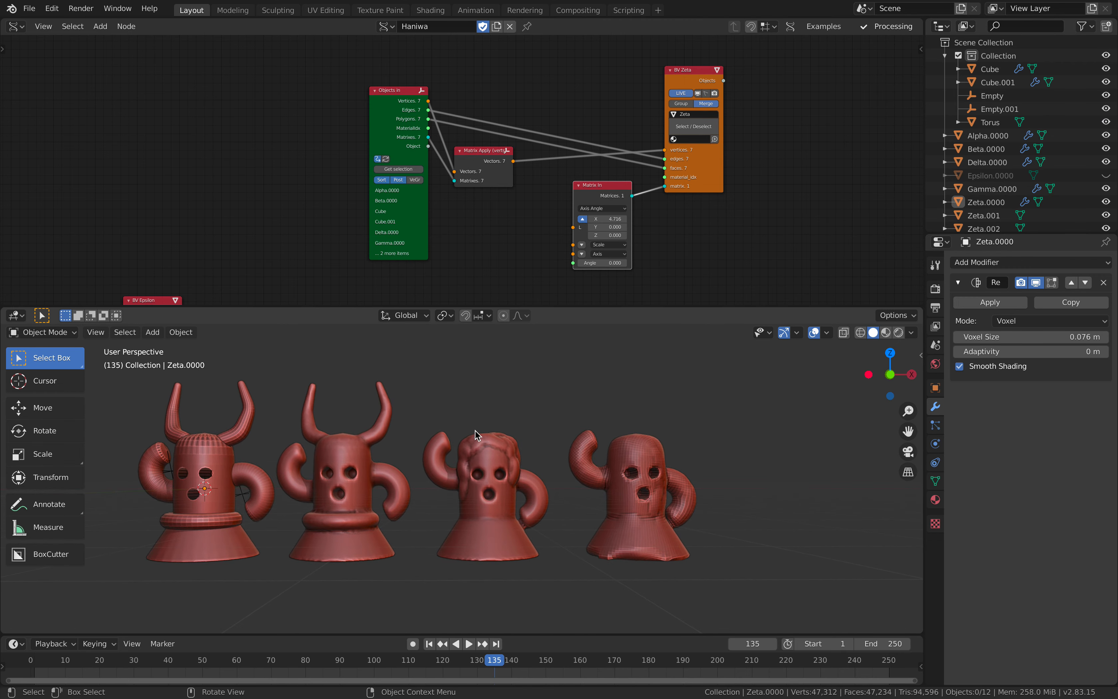
left_click(912, 333)
left_click(909, 485)
middle_click_drag(464, 421, 559, 413, "shift")
key("ctrl+s")
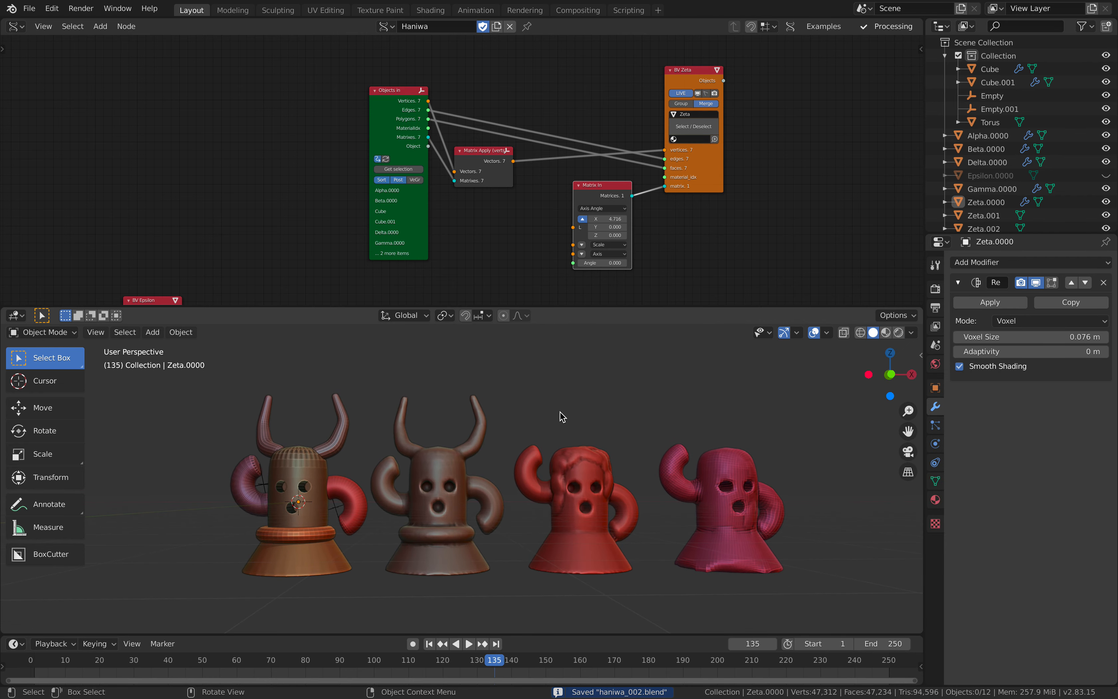